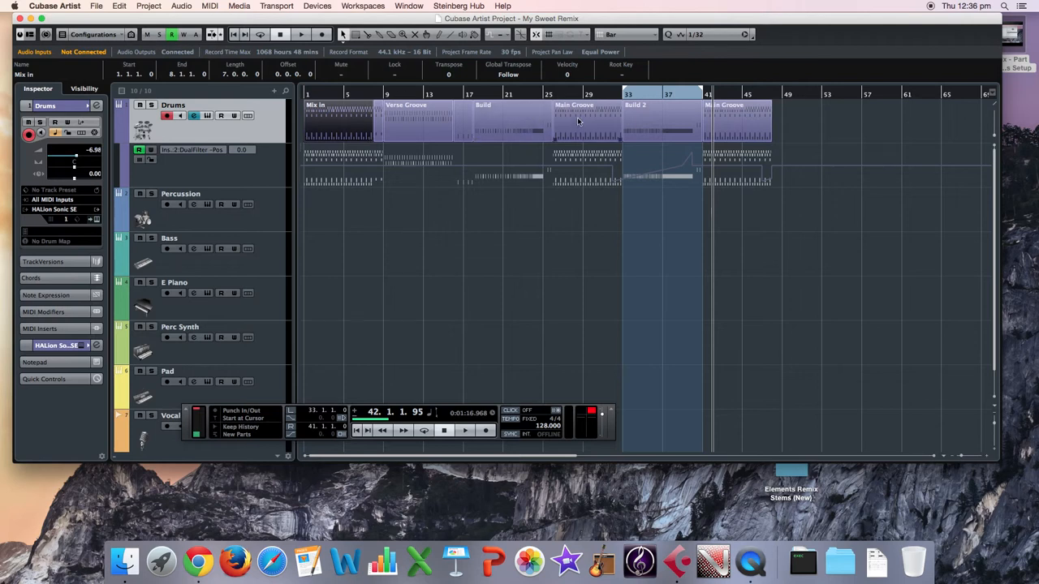
Step: Open the Mix in drum part in the Drum Editor and bring the Kick, Slap and Clap rows into view
left_click(308, 94)
key("h")
key("h")
key("h")
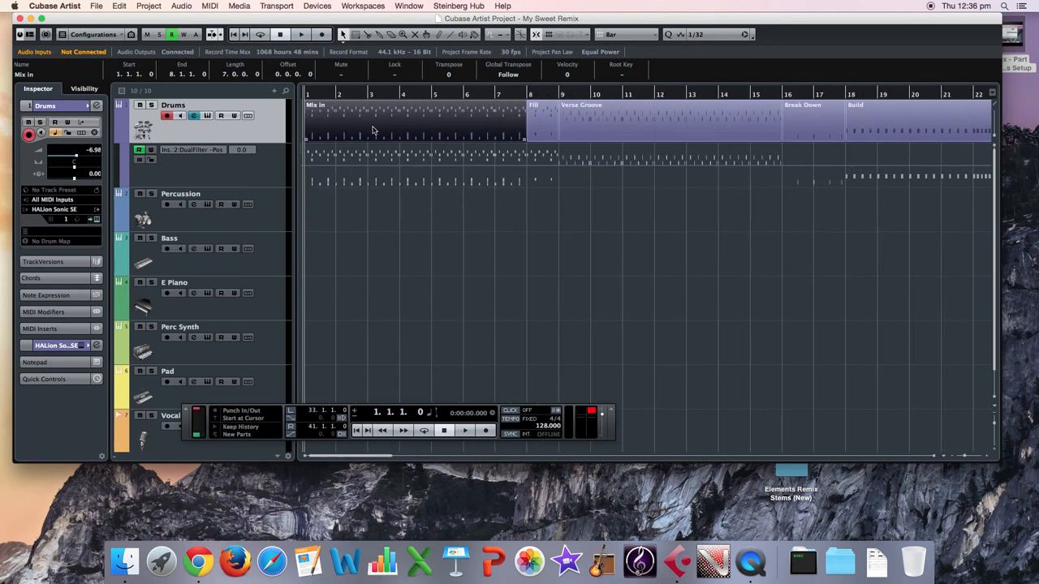
left_click(211, 6)
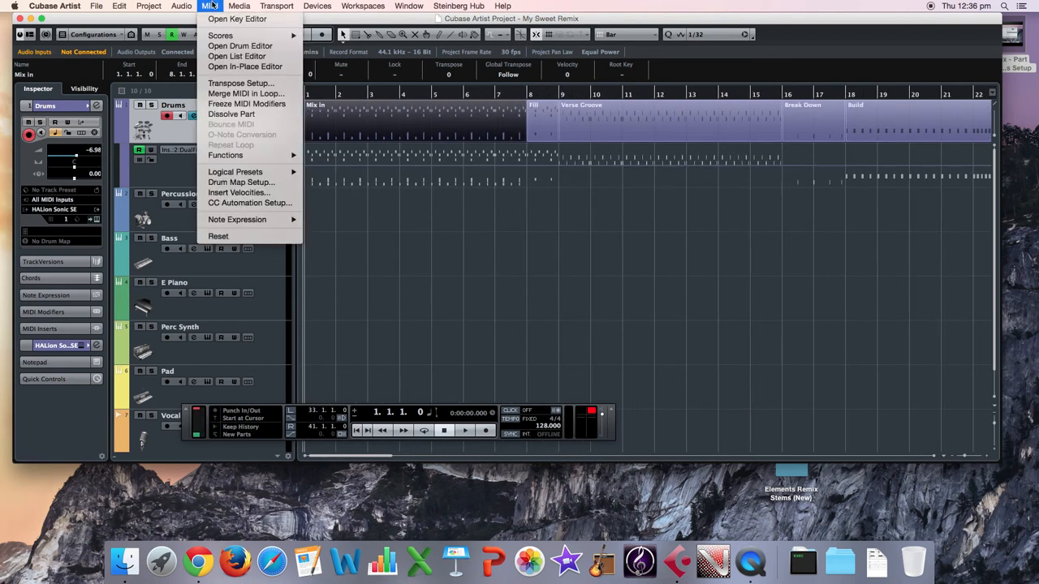
left_click(230, 46)
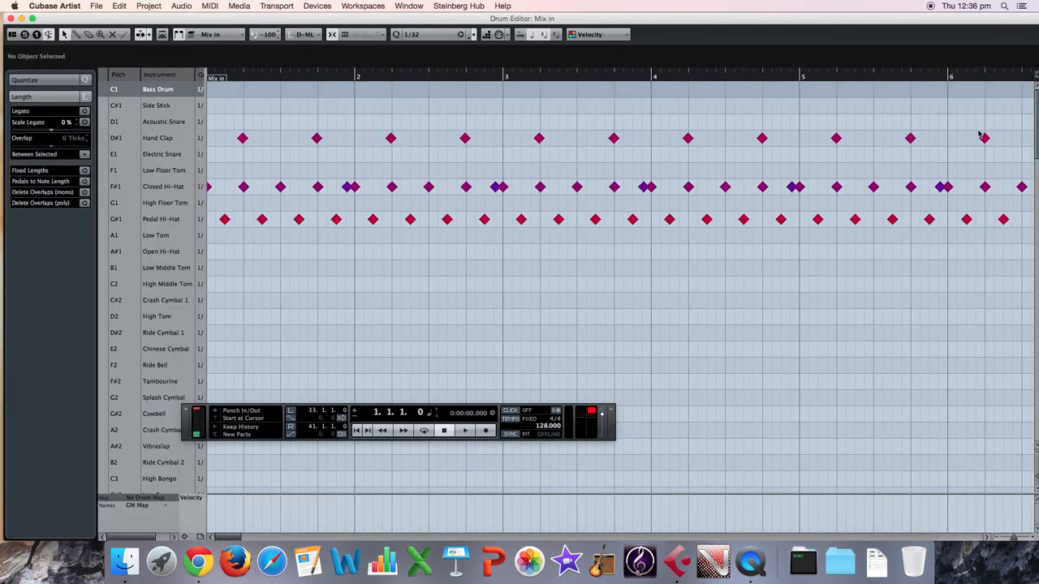
scroll(568, 284, "down", 10)
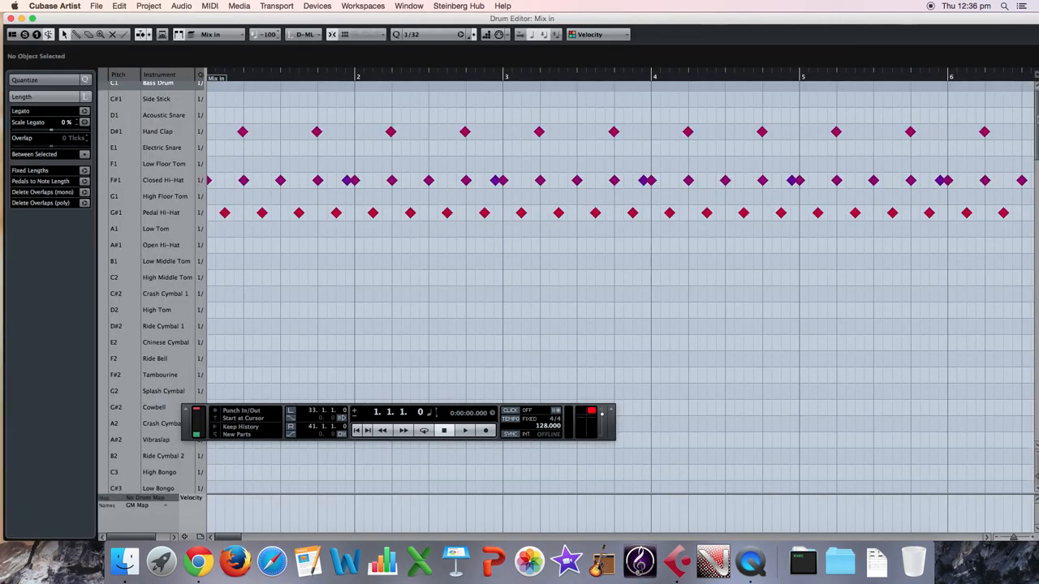
left_click_drag(1036, 178, 1035, 297)
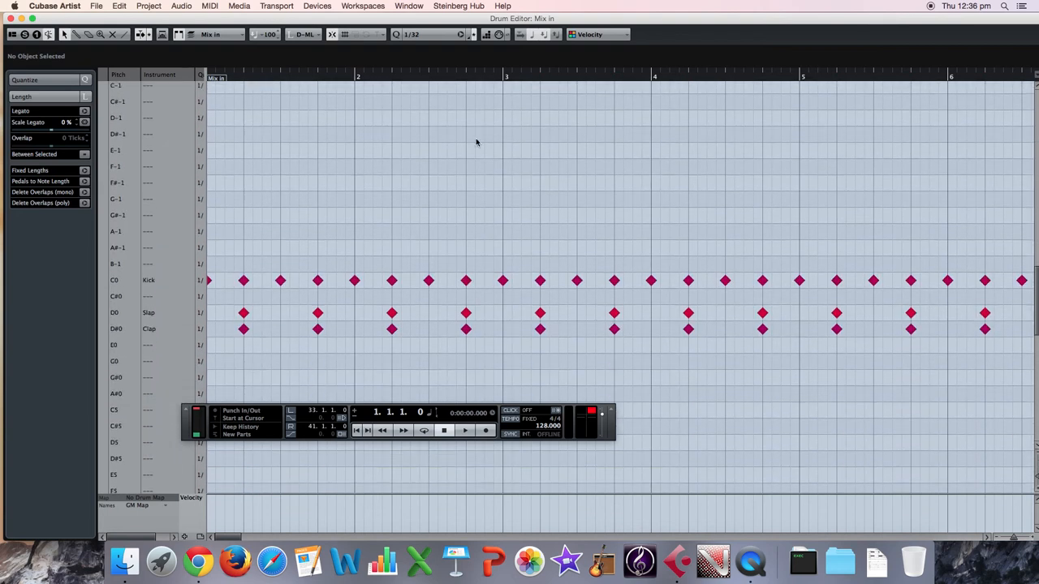
Step: Play the Mix in part from its beginning to hear the kick, slap and clap pattern
left_click_drag(330, 82, 235, 81)
key("space")
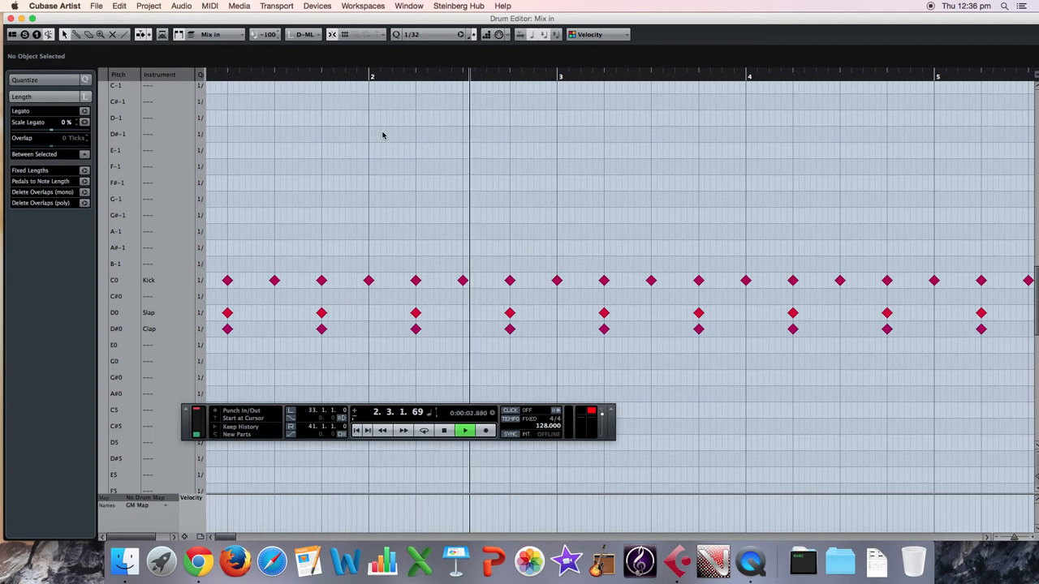
key("space")
key("space")
left_click_drag(277, 79, 121, 82)
key("space")
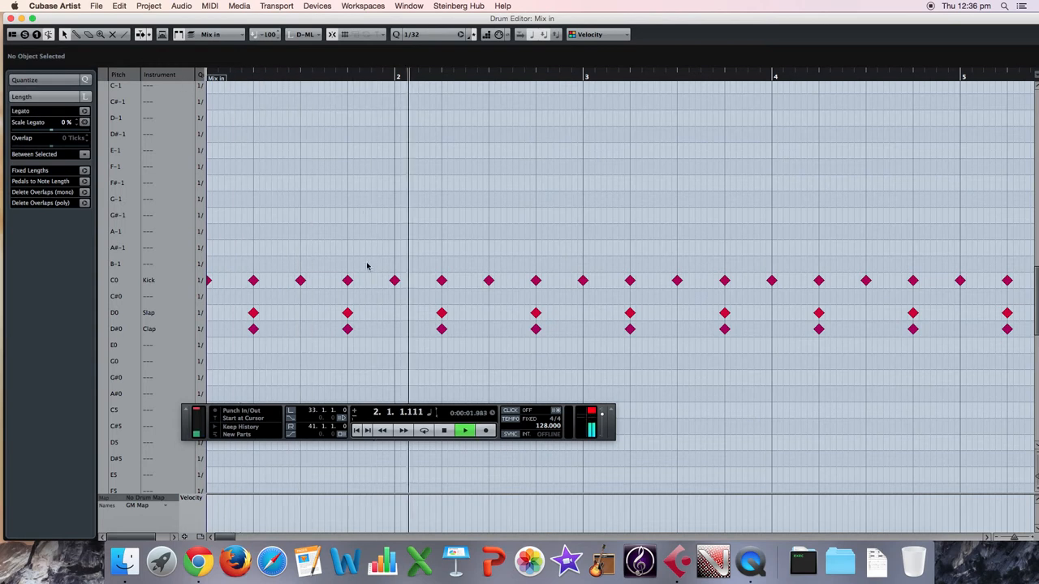
key("space")
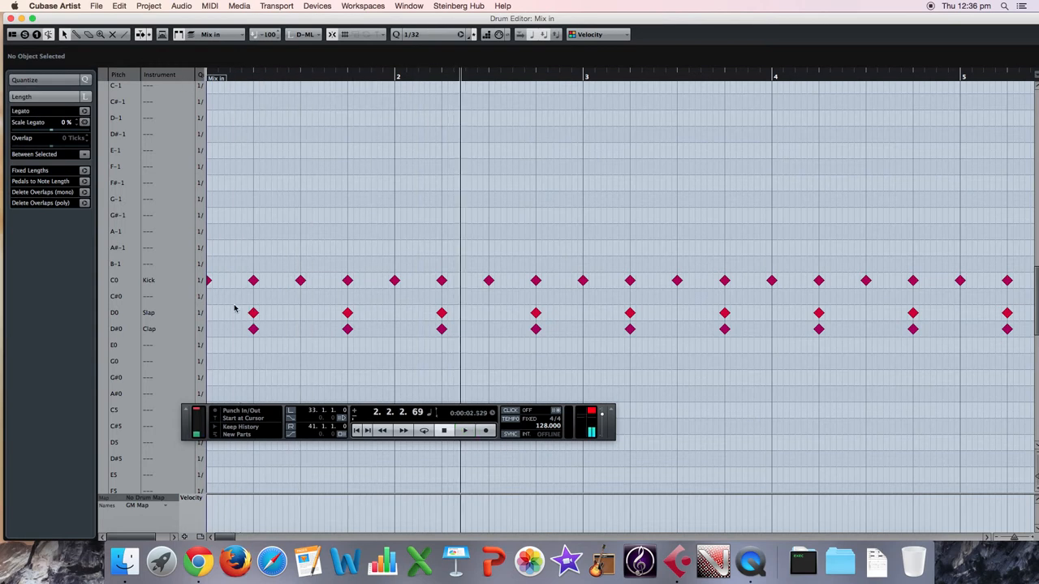
Step: Delete all Slap and Clap notes from the Mix in part and listen to the remaining drums
key("g")
left_click_drag(227, 304, 956, 355)
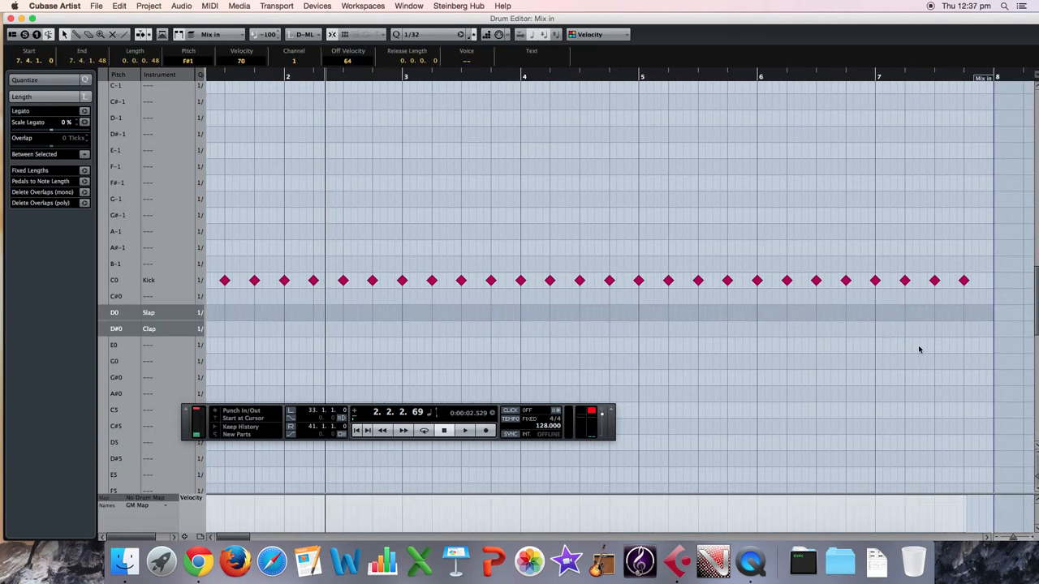
key("Delete")
key("space")
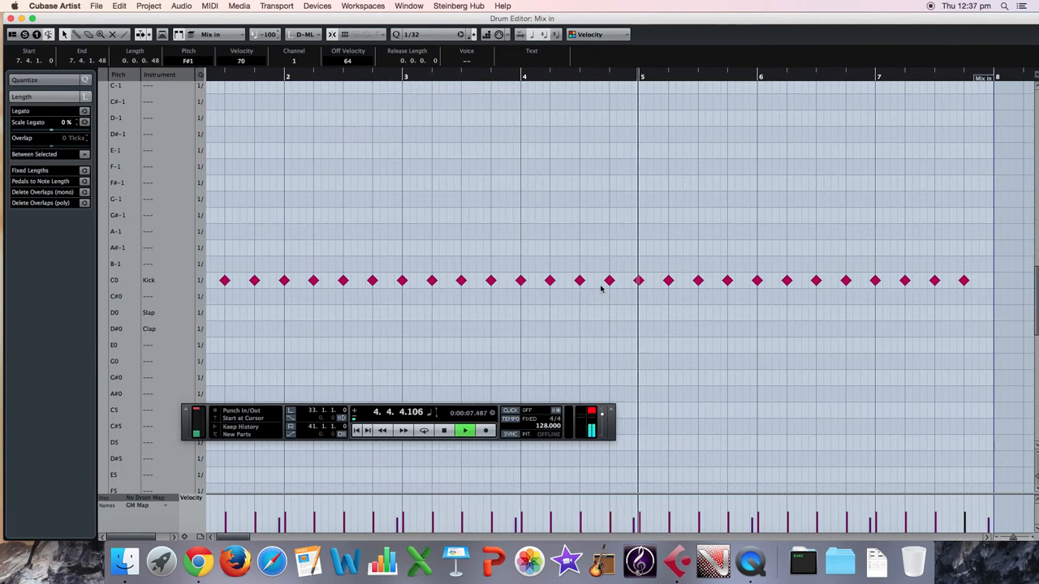
key("space")
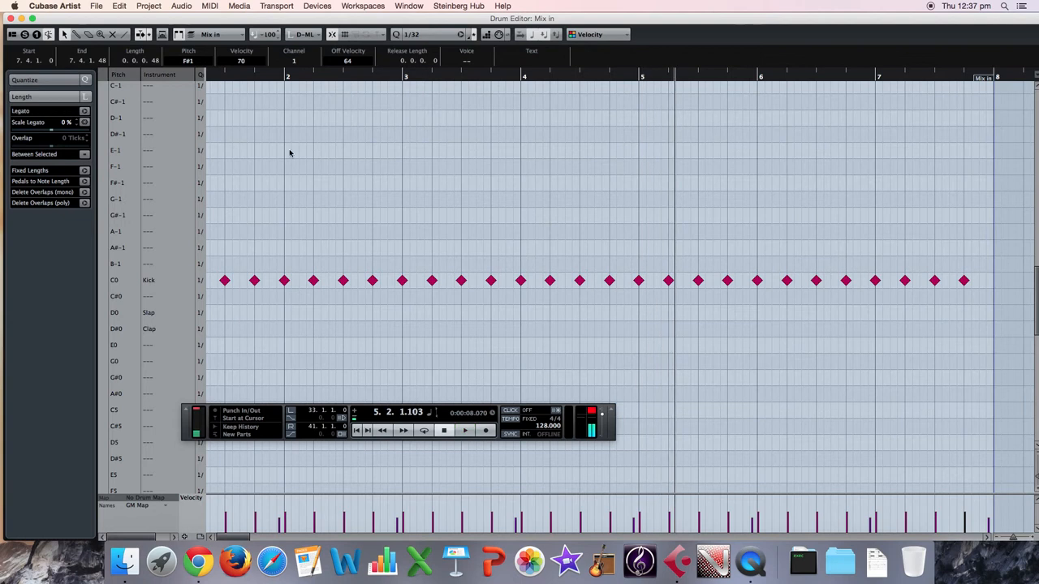
Step: Close the Drum Editor and hide the Drums track's automation lane in the project window
left_click(11, 18)
left_click(444, 216)
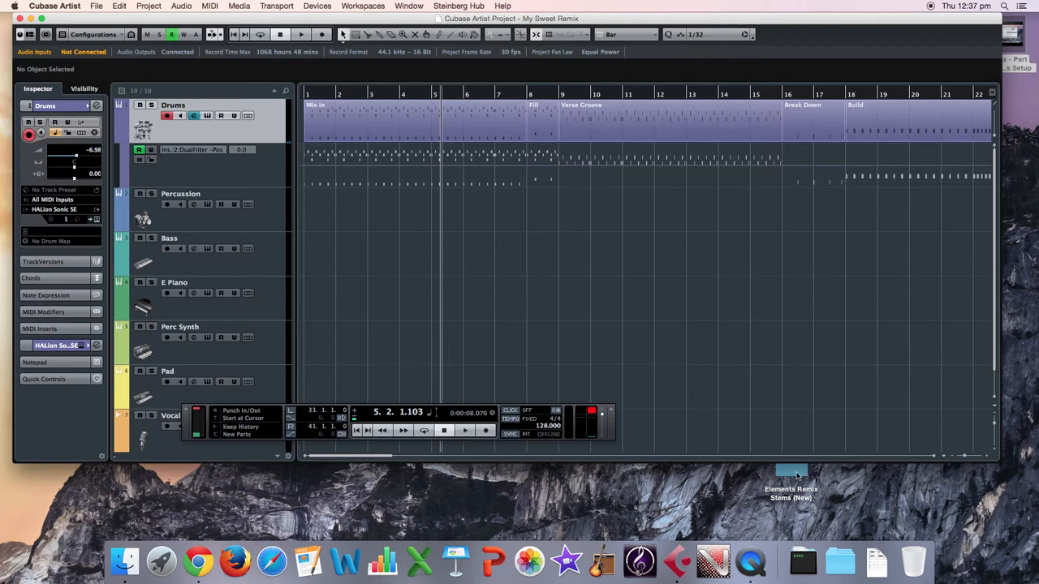
left_click_drag(1010, 464, 1022, 472)
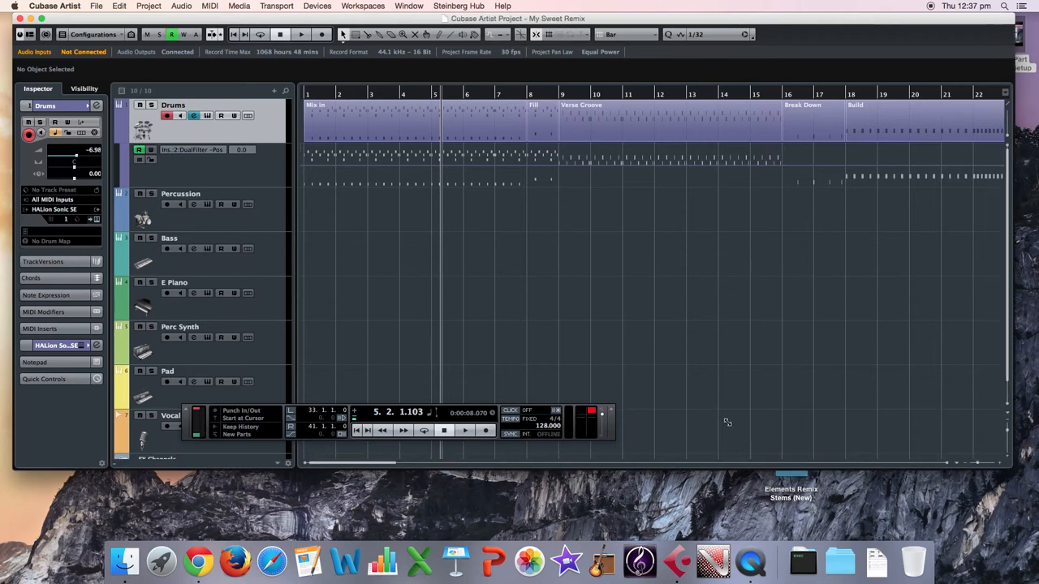
left_click(976, 465)
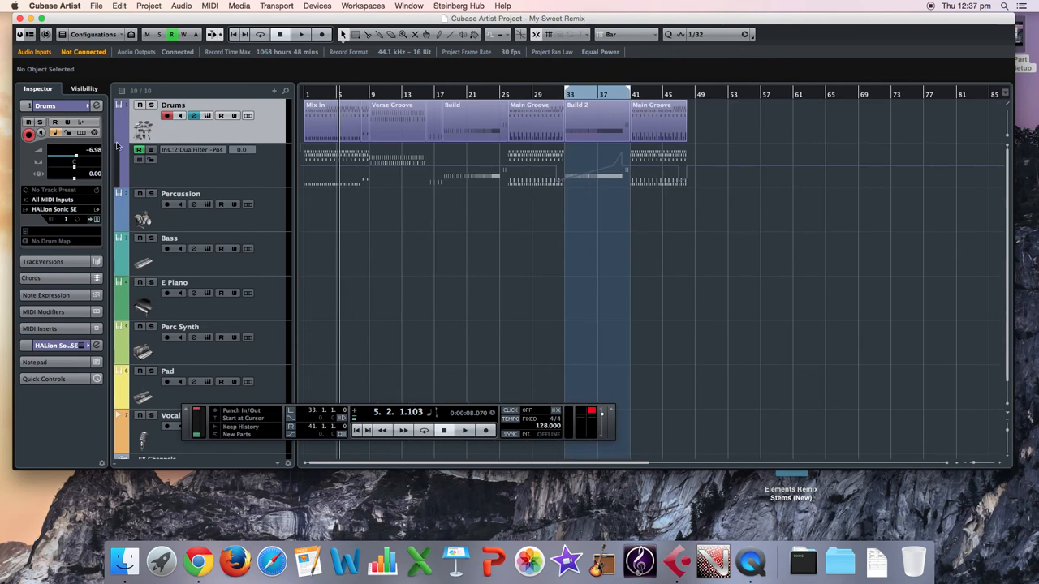
left_click(119, 139)
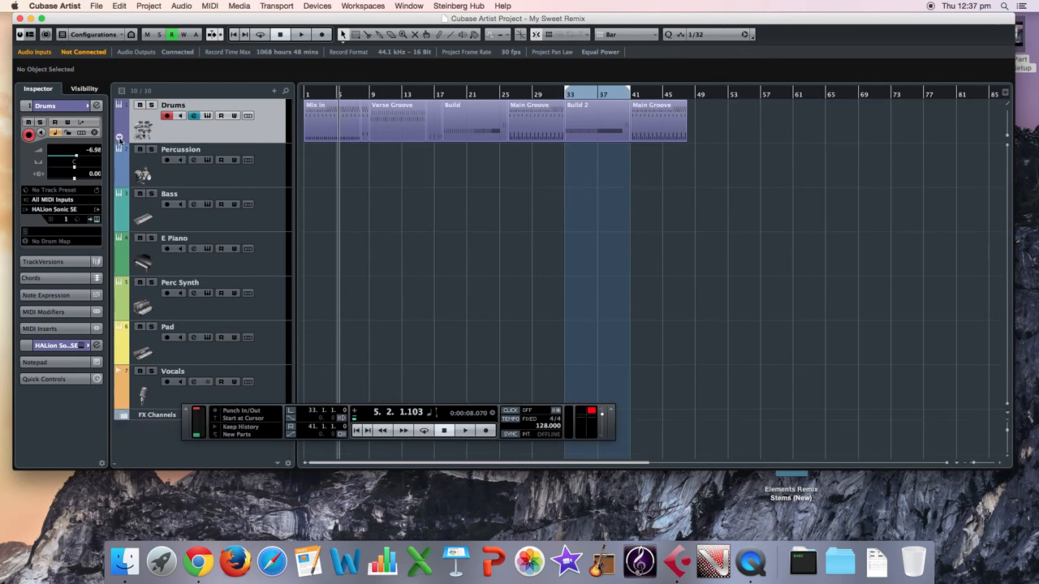
Step: Switch to Finder, open the Elements Remix Stems (New) folder from the desktop and position its window beside the empty track area
left_click(791, 479)
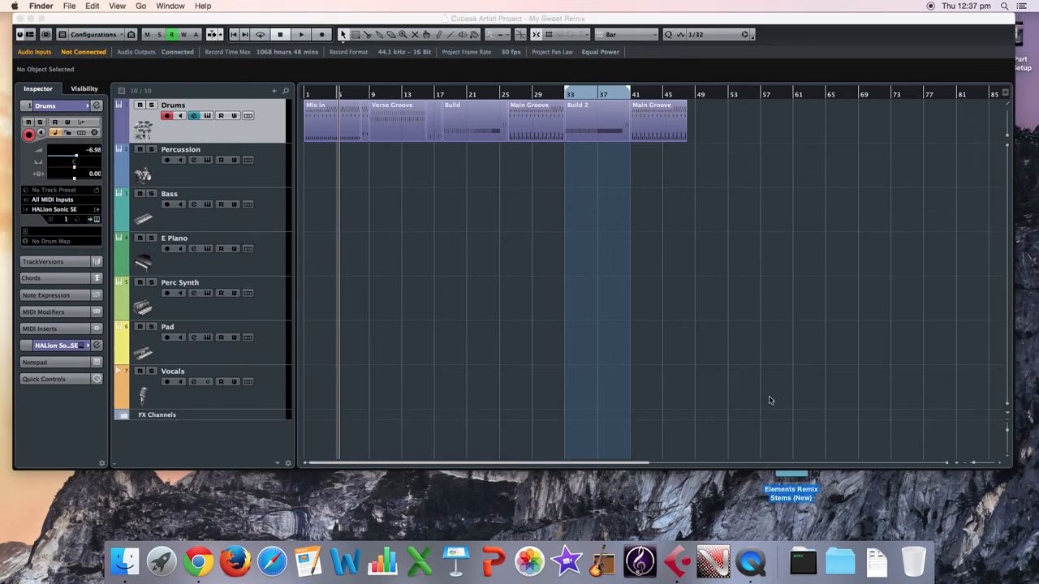
double_click(795, 482)
left_click_drag(676, 85, 670, 51)
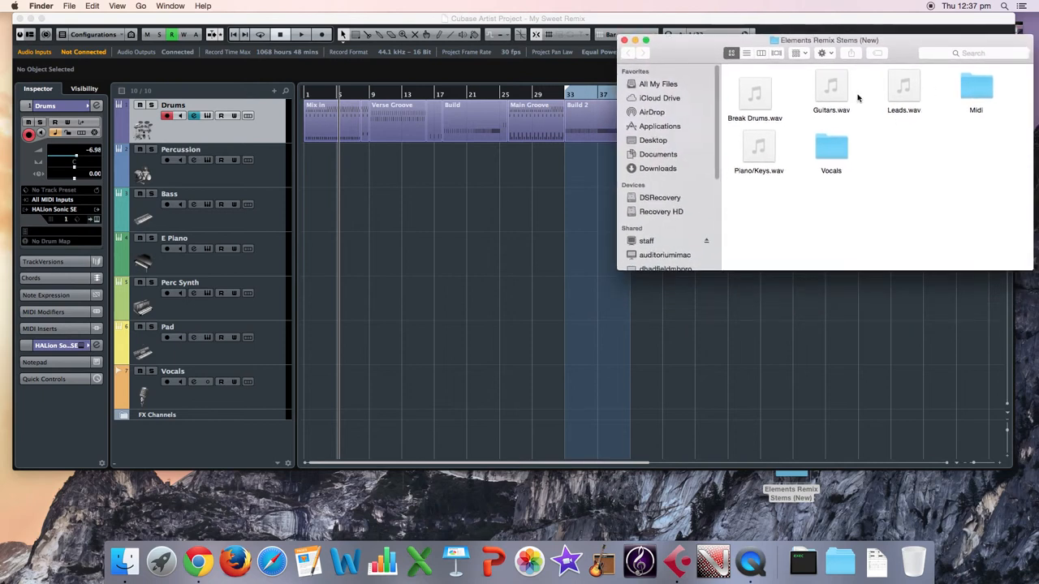
Step: Import Break Drums, Guitars, Leads and Piano/Keys WAV files into the Cubase project on different tracks, copying the files to the working directory
left_click(767, 102)
left_click_drag(914, 98, 904, 109)
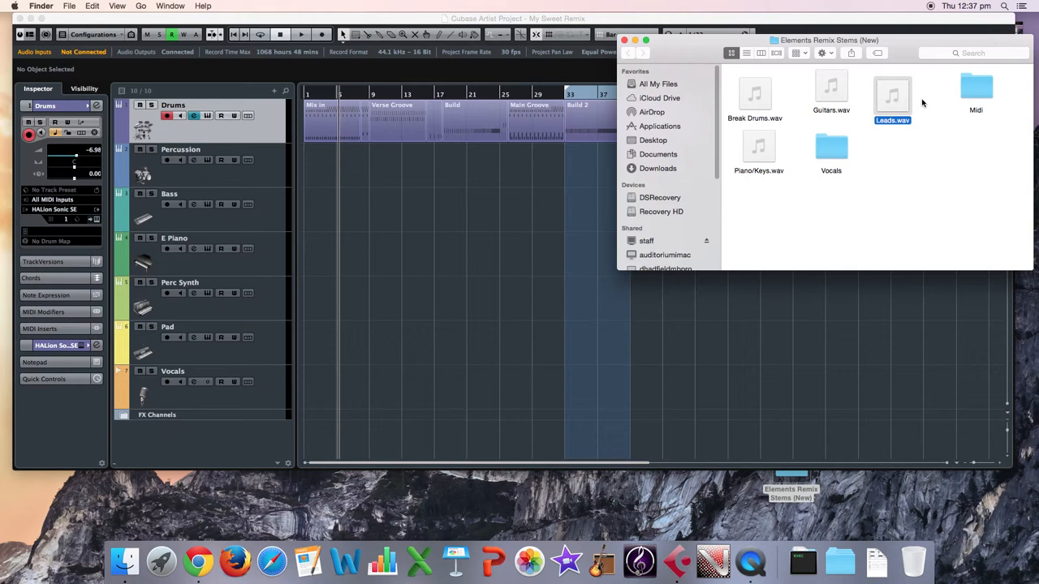
left_click_drag(922, 68, 321, 441)
left_click(747, 151, "super")
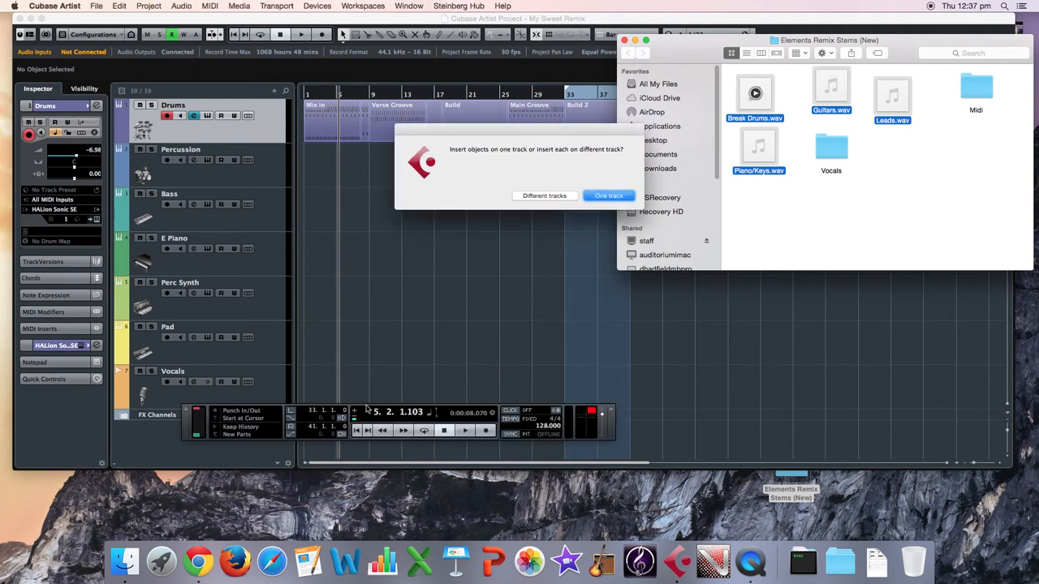
left_click(559, 197)
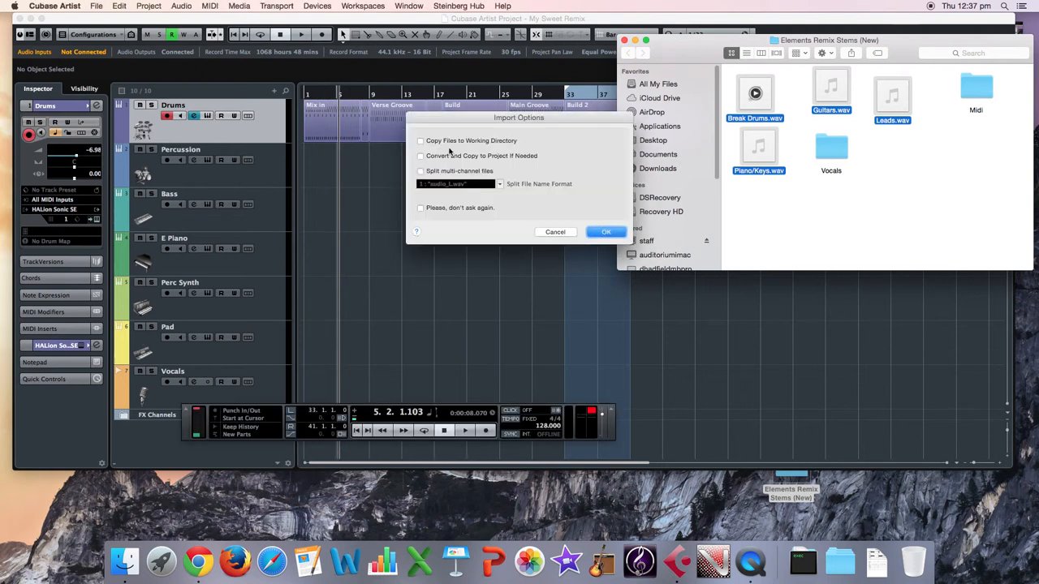
left_click(457, 143)
left_click(606, 232)
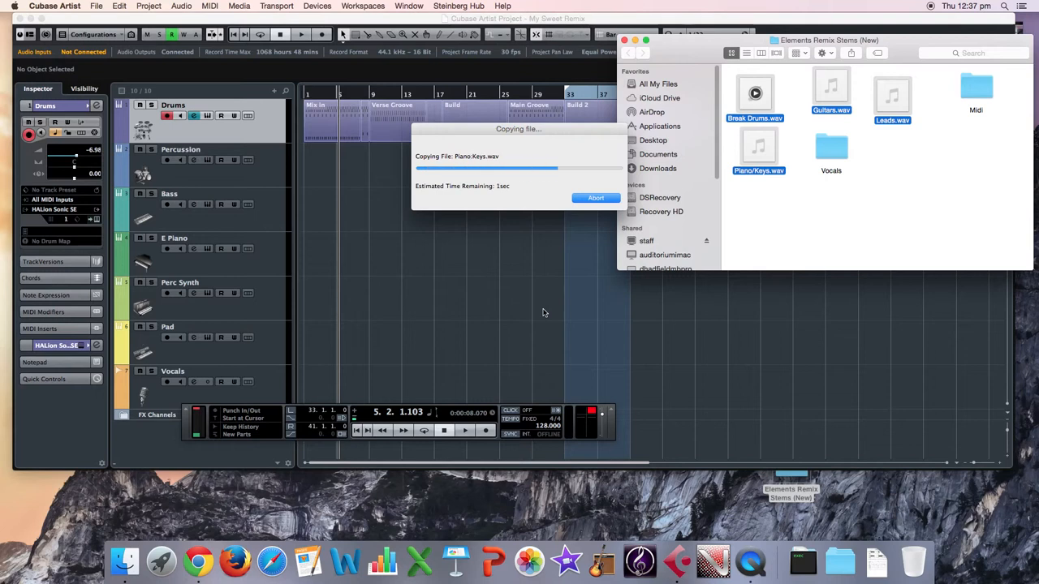
left_click(543, 310)
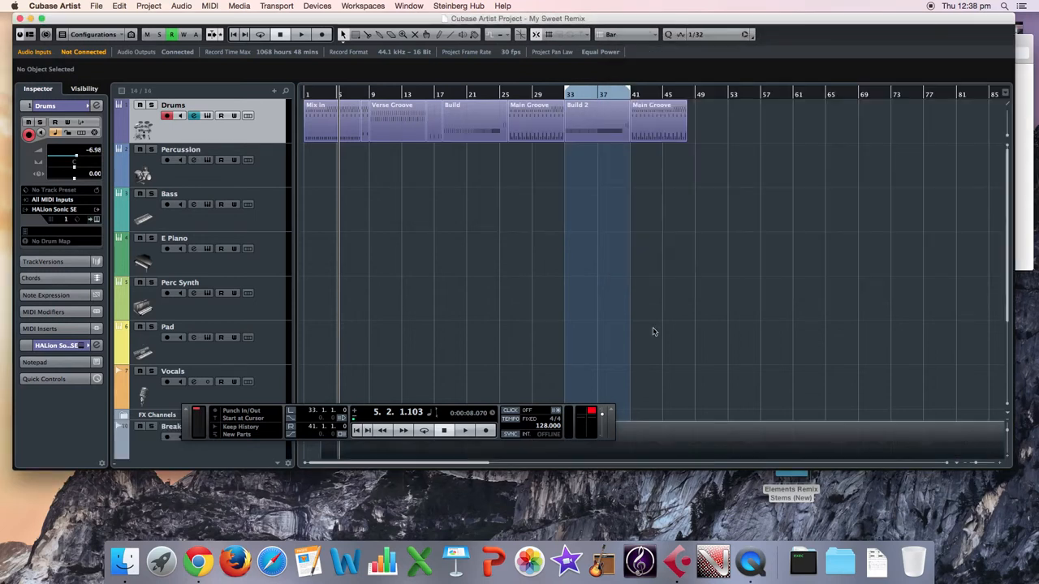
Step: Move the transport bar below the track area and remove the Percussion, Bass, E Piano, Perc Synth, Pad and Vocals tracks
left_click_drag(494, 408, 508, 477)
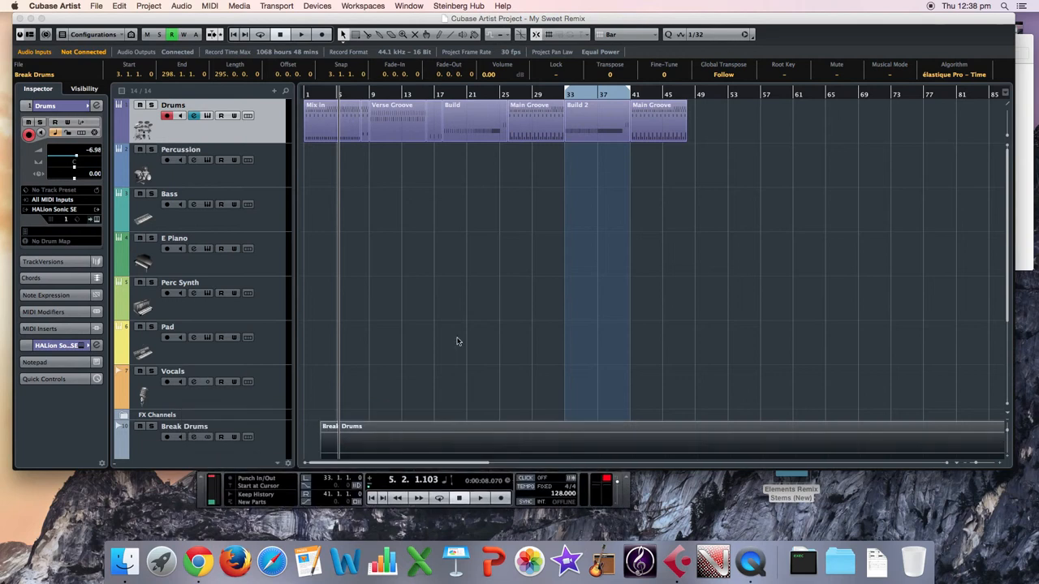
left_click(246, 176)
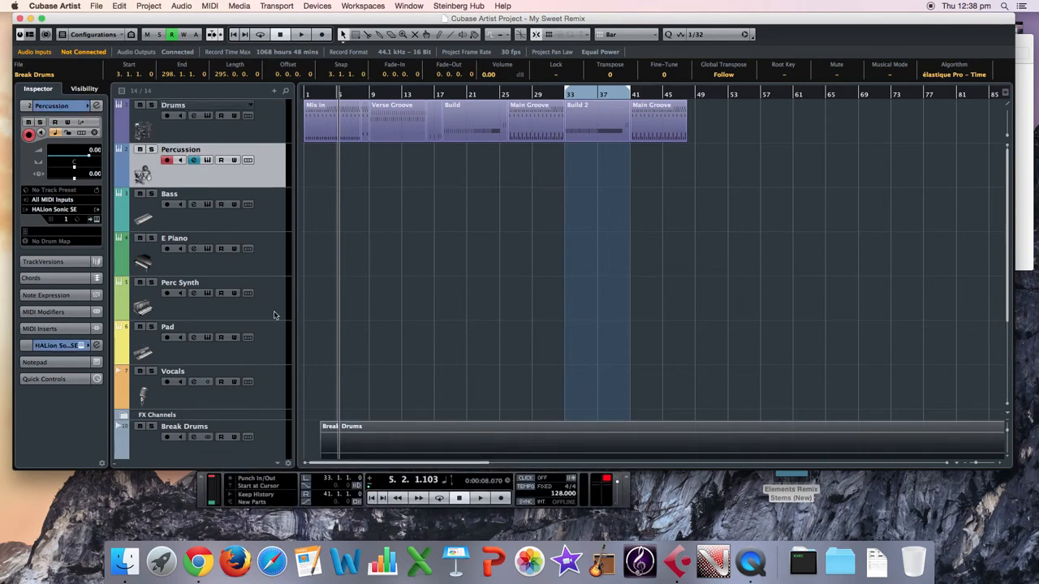
left_click_drag(251, 220, 261, 388)
right_click(261, 172)
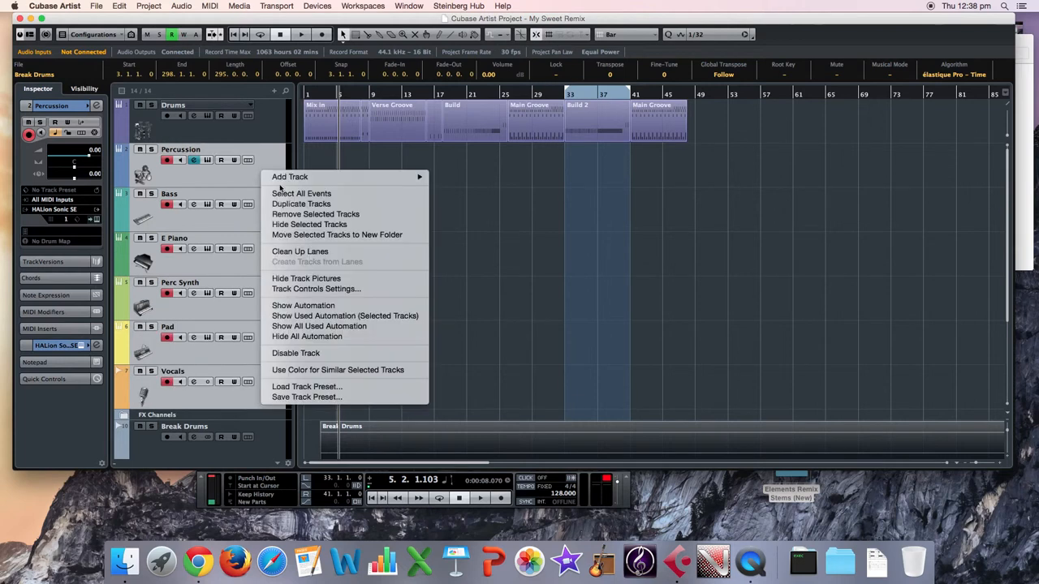
left_click(314, 214)
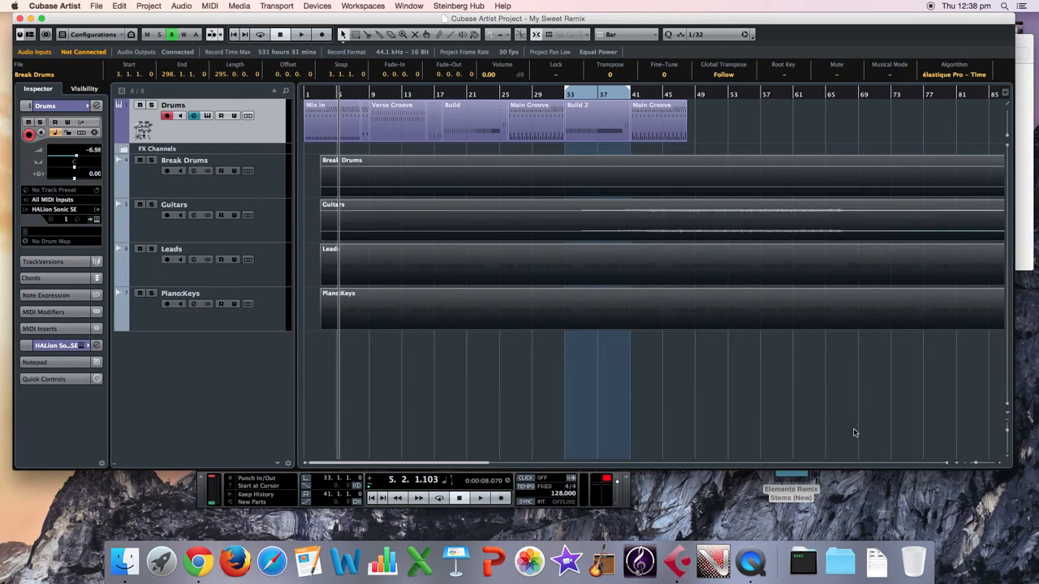
Step: Move the four imported audio stems together so that they start at bar 1
left_click(976, 464)
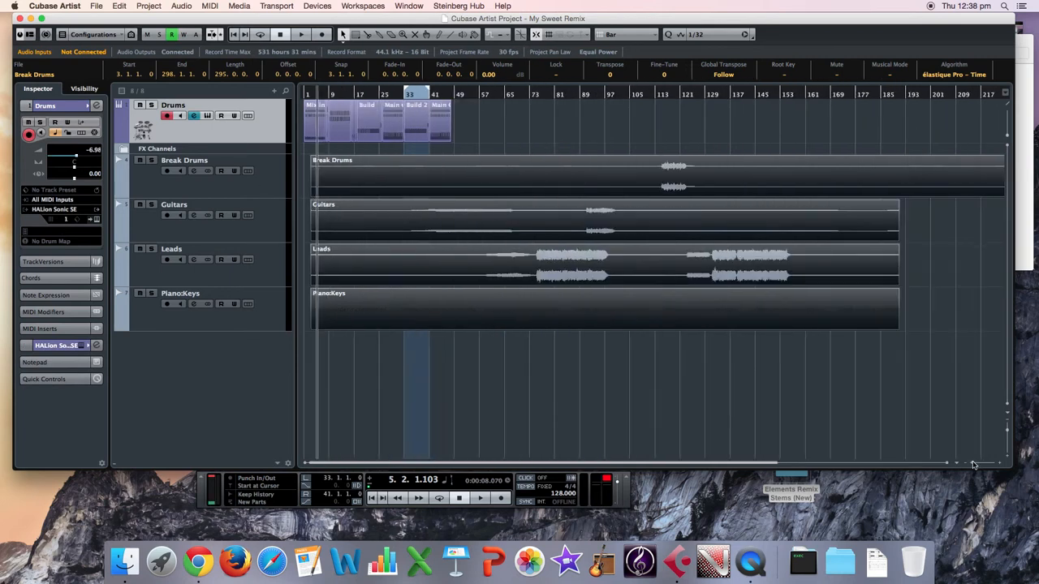
left_click_drag(424, 360, 330, 181)
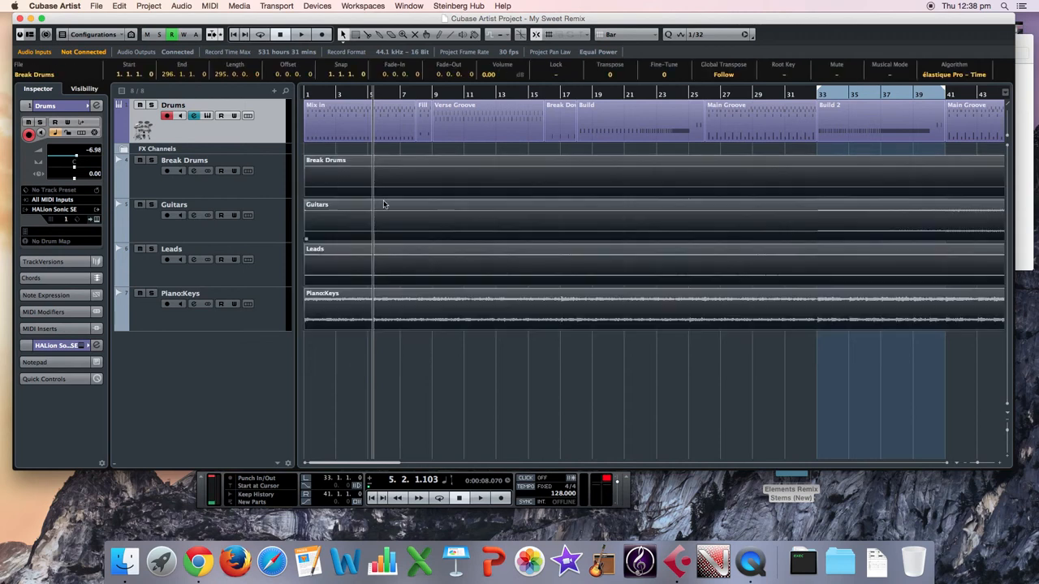
Step: Colour the Break Drums track light green and the Guitars track orange
left_click(258, 193)
left_click(90, 106)
left_click(155, 110)
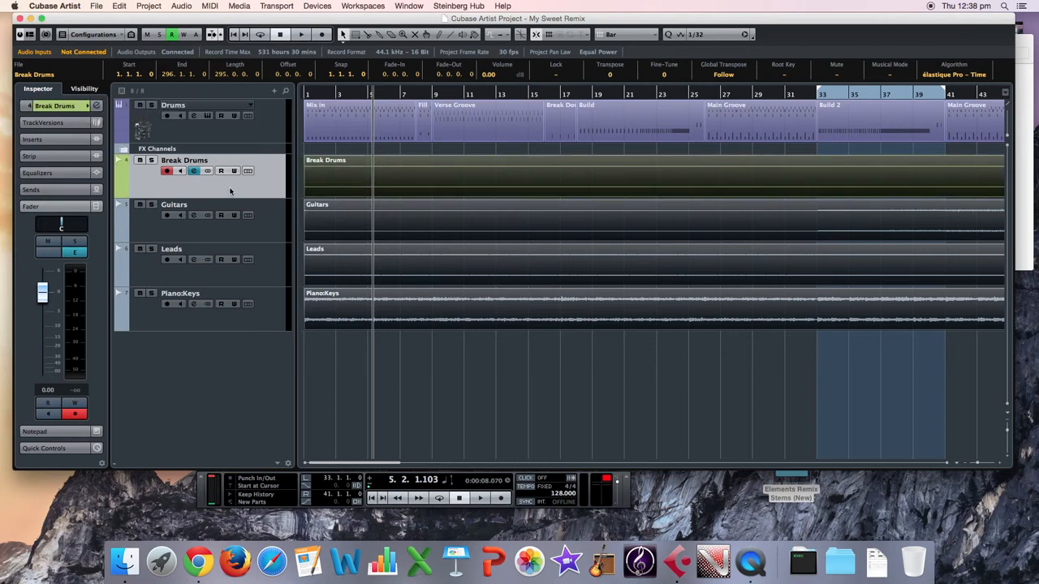
left_click(270, 229)
left_click(87, 108)
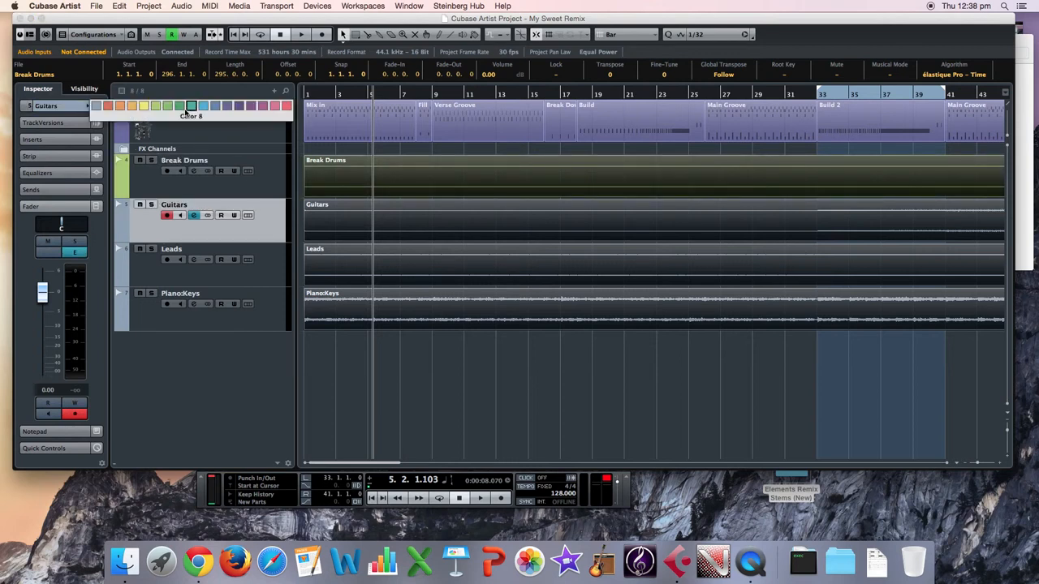
left_click(120, 111)
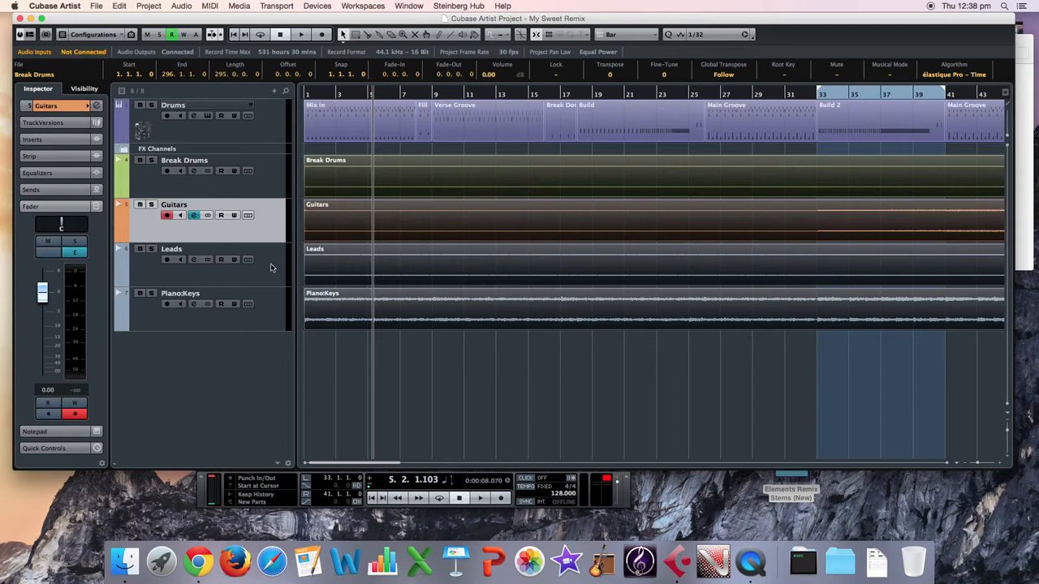
Step: Colour the Leads track pink and the Piano:Keys track yellow, and deselect the audio events
left_click(272, 268)
left_click(89, 106)
left_click(90, 108)
left_click(280, 108)
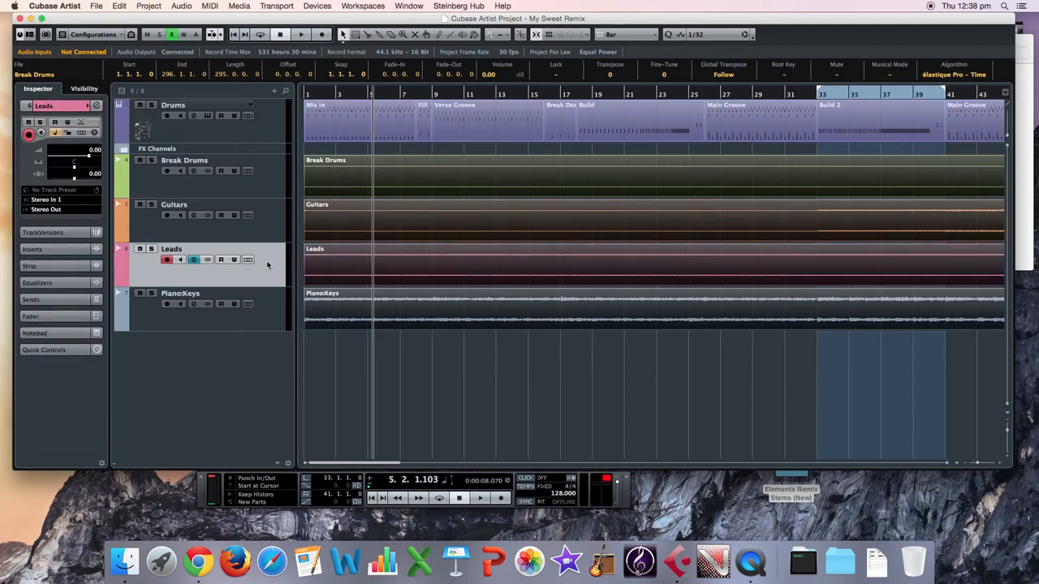
left_click(266, 313)
left_click(87, 106)
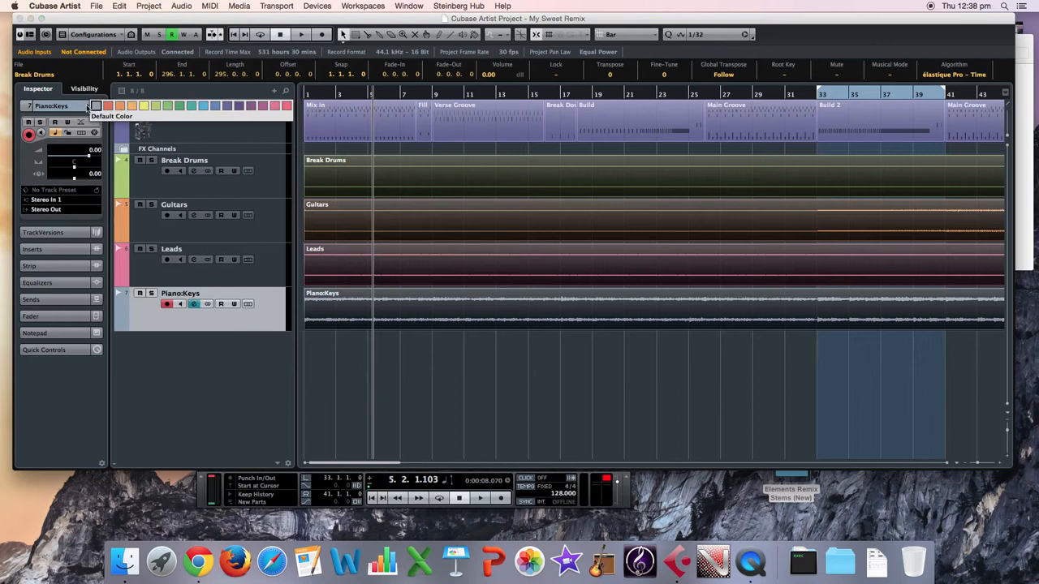
left_click(139, 108)
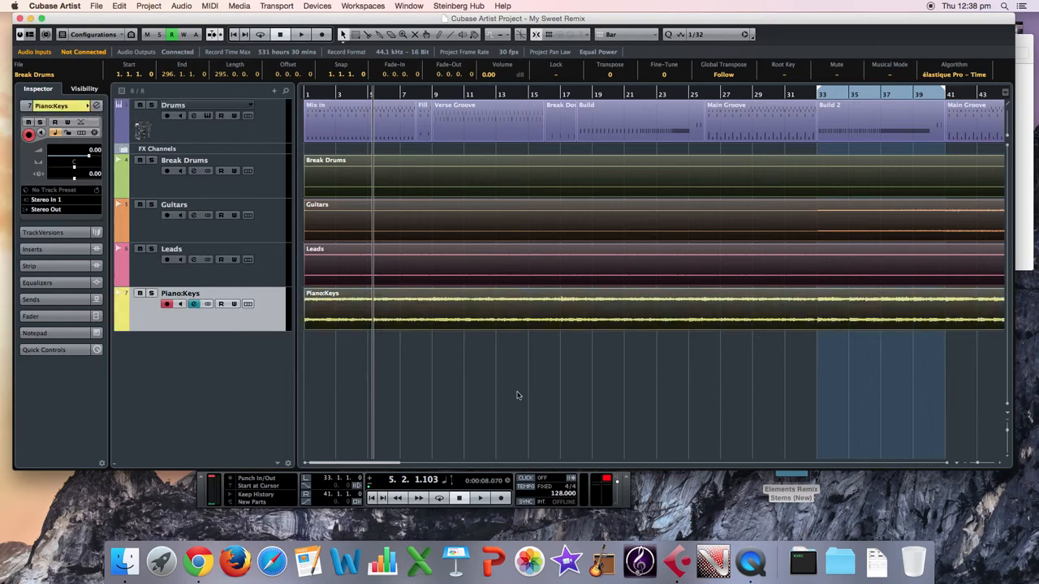
left_click(650, 397)
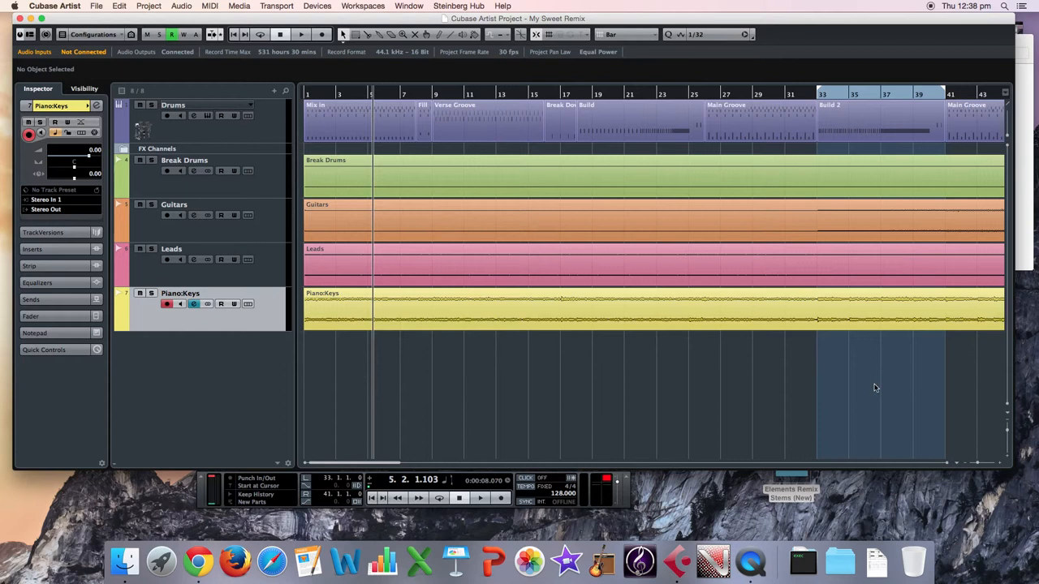
key("super+a")
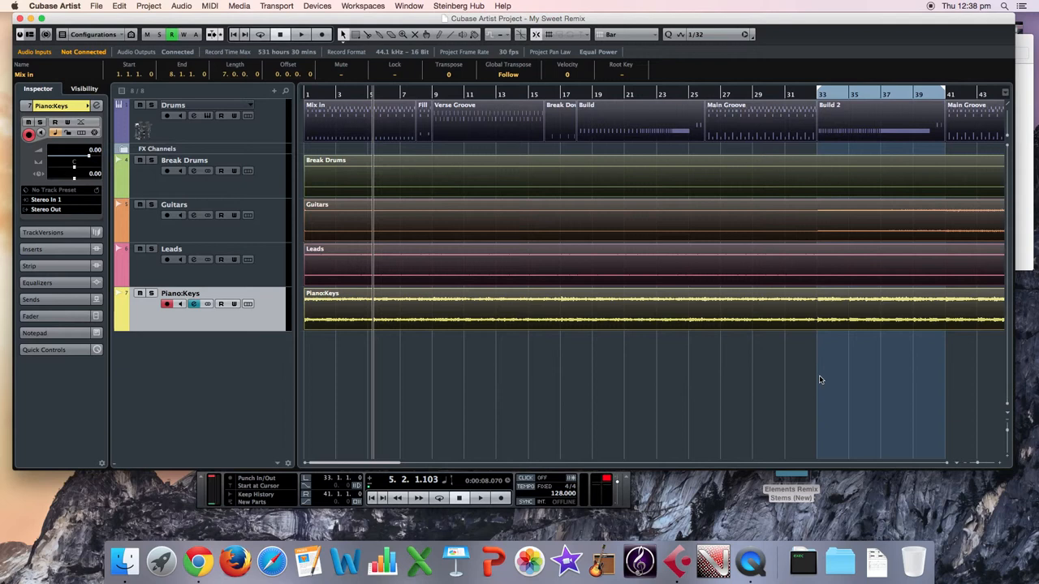
left_click(819, 375)
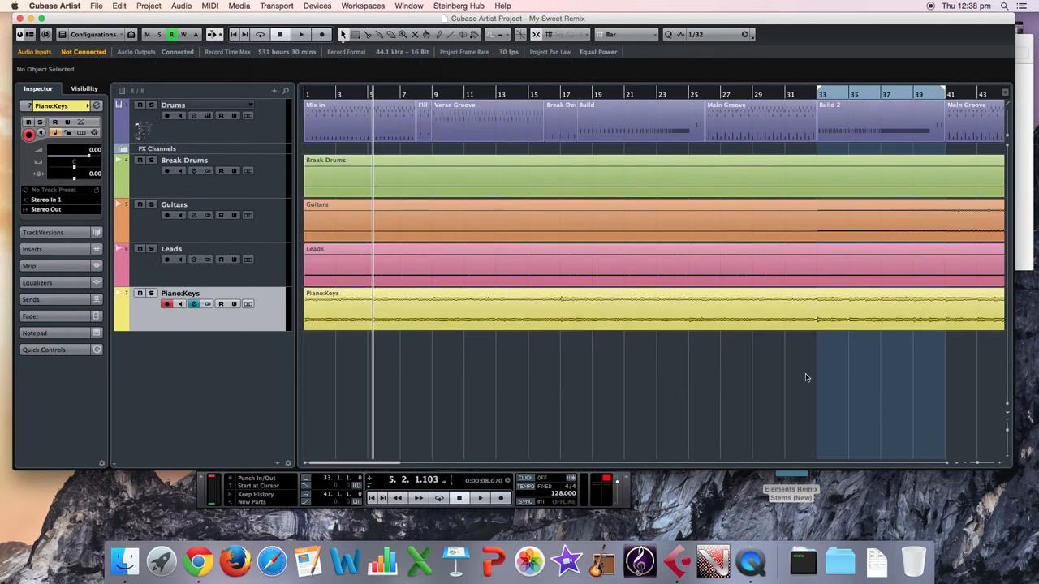
left_click_drag(979, 463, 972, 465)
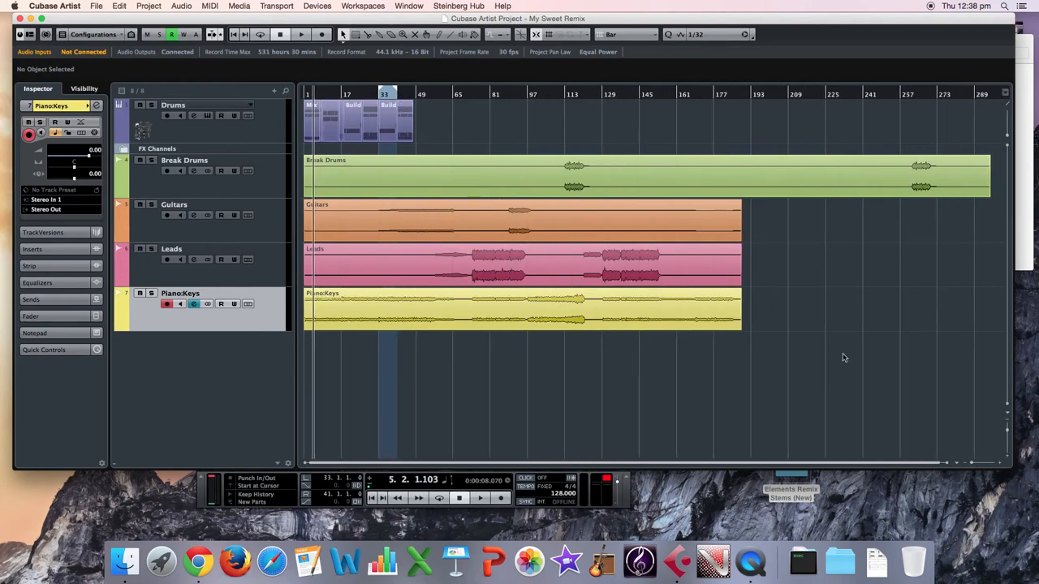
Step: Import "Lead Vocal (Dry).wav" from the Vocals folder in Finder onto a new track below Piano:Keys in the Cubase project
left_click(1022, 232)
double_click(833, 158)
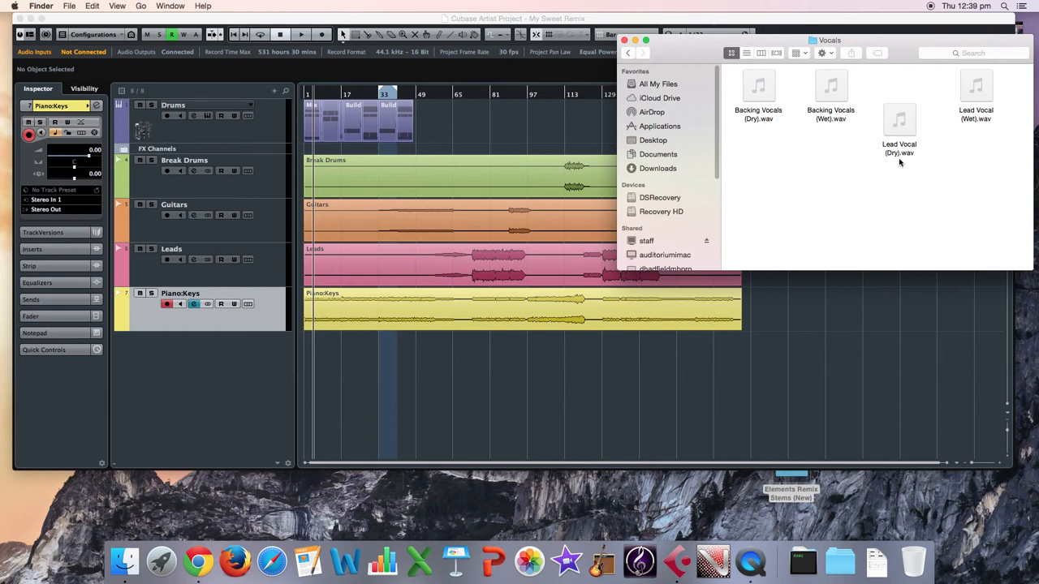
left_click_drag(900, 121, 315, 367)
left_click(607, 254)
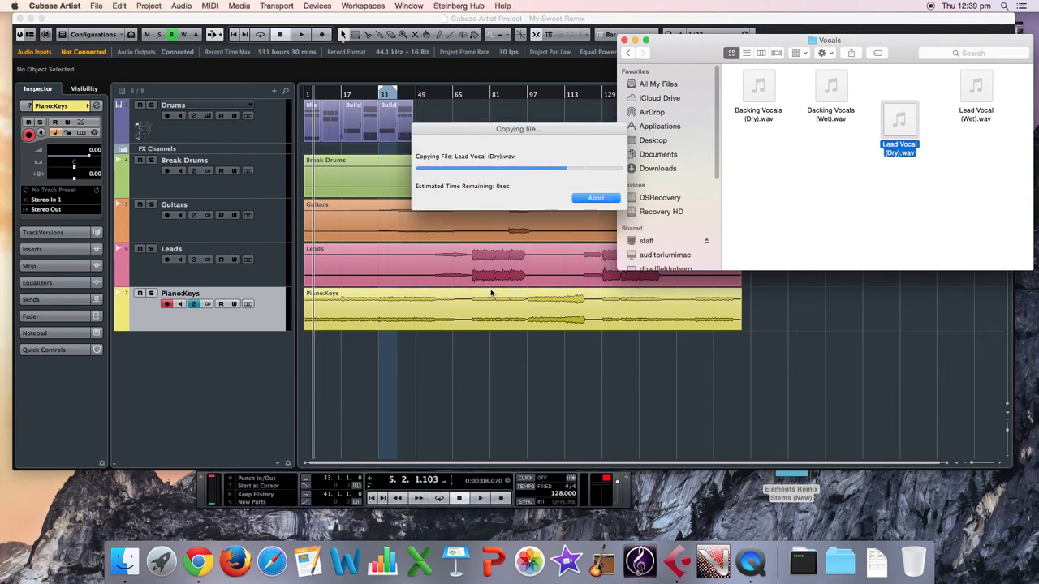
Step: Move the Lead Vocal (Dry) event so that it starts at bar 1, and deselect it
mouse_move(302, 96)
left_mouse_down()
mouse_move(290, 131)
mouse_move(317, 211)
mouse_move(353, 235)
left_mouse_up()
left_click_drag(399, 360, 352, 362)
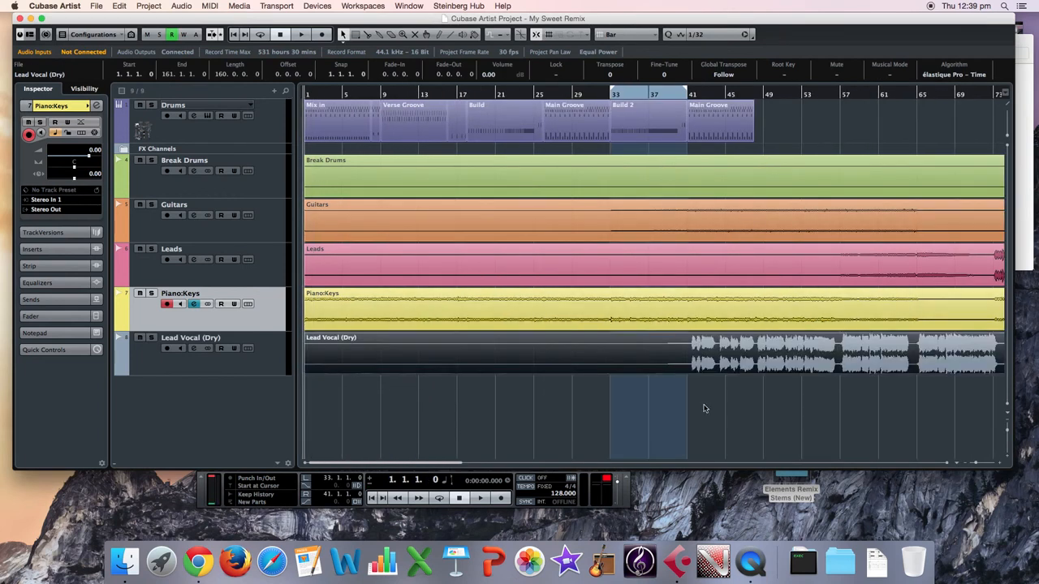
left_click(930, 439)
left_click(975, 463)
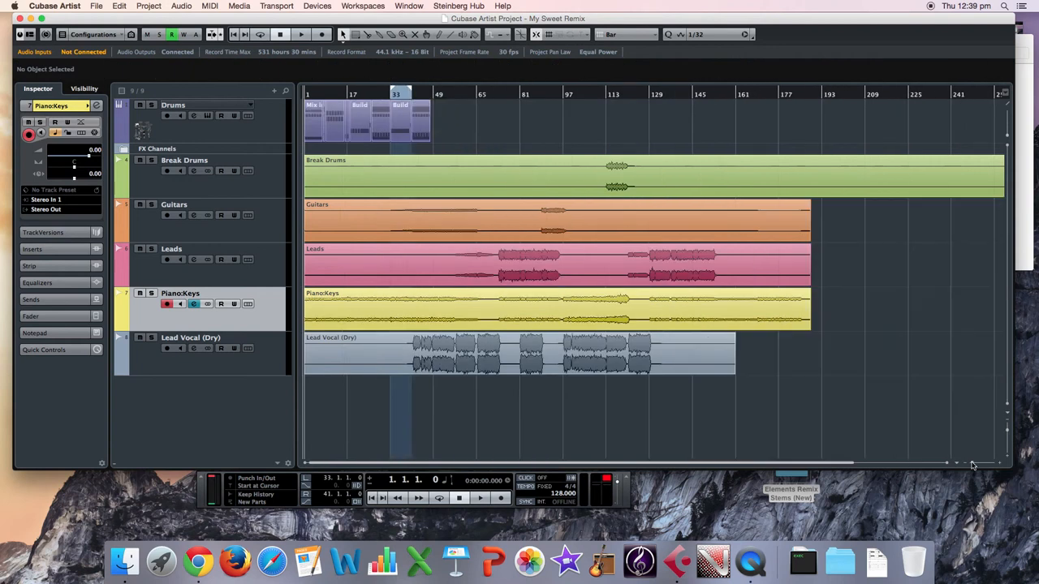
Step: Play the arrangement from about bar 44 to hear how the lead vocal fits with the other stems
left_click(421, 97)
key("space")
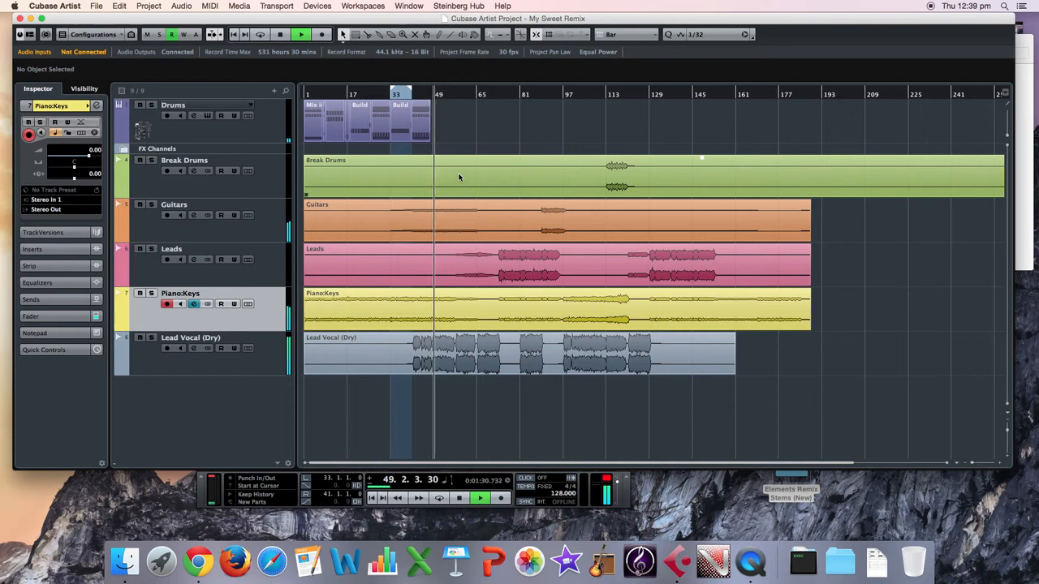
key("space")
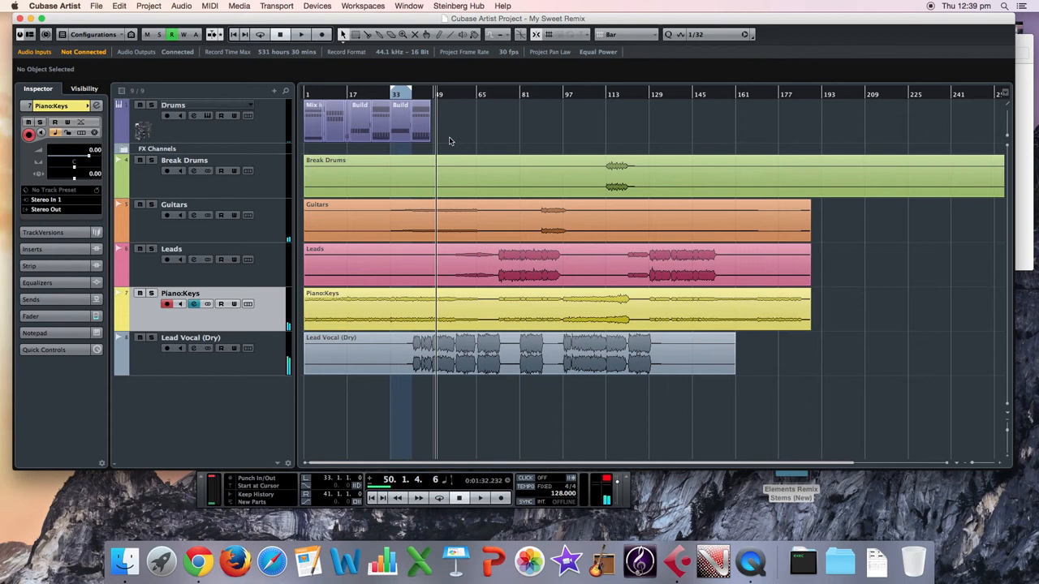
Step: Mute the Drums track
left_click_drag(471, 127, 339, 131)
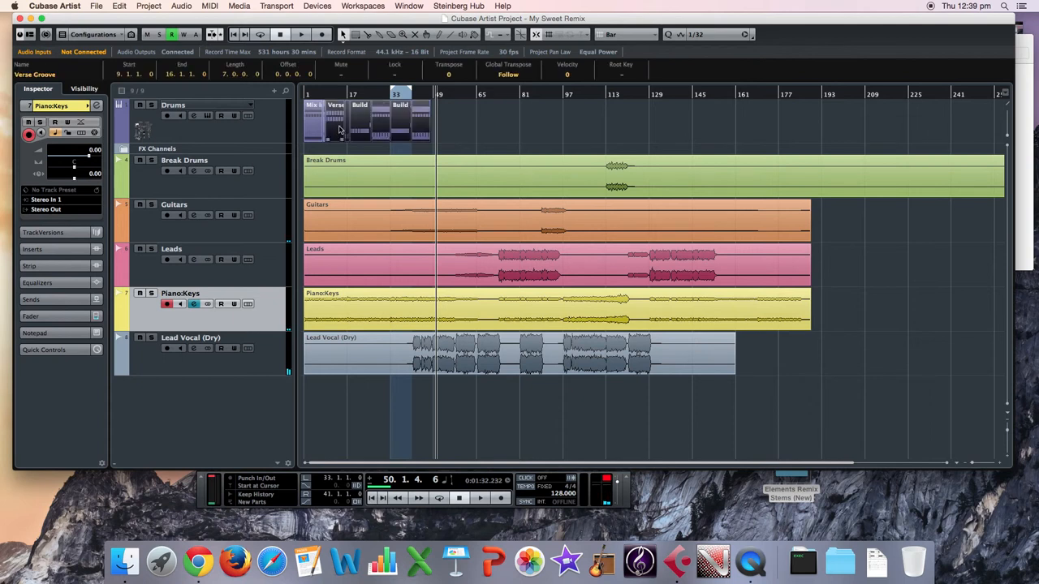
left_click(439, 124)
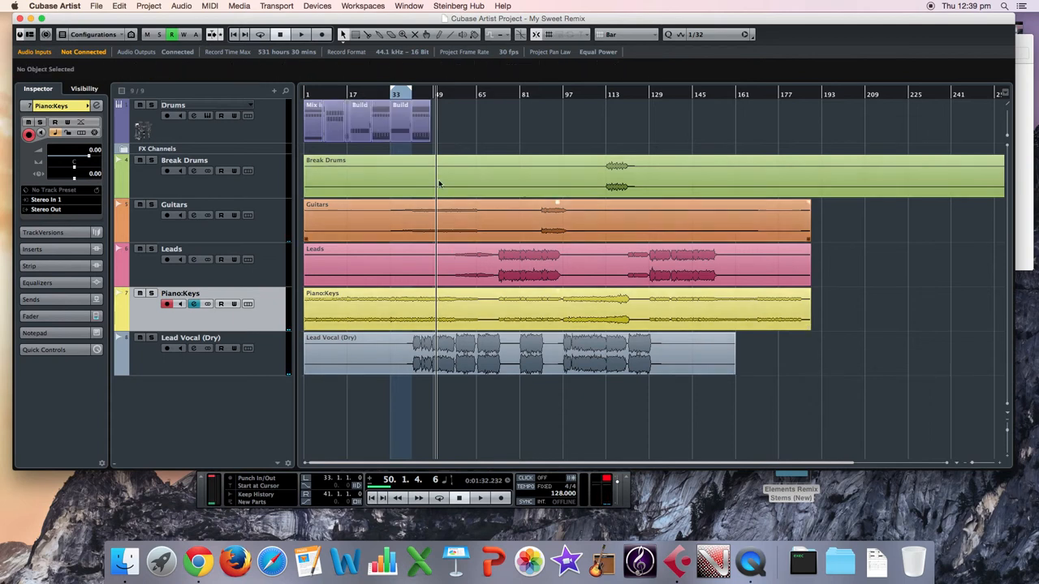
left_click(375, 95)
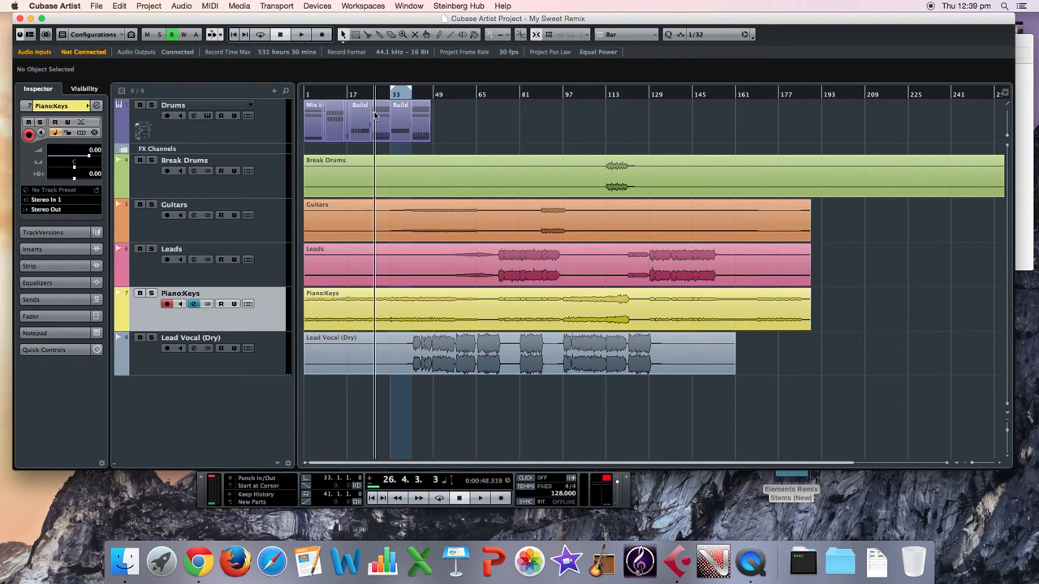
left_click(140, 106)
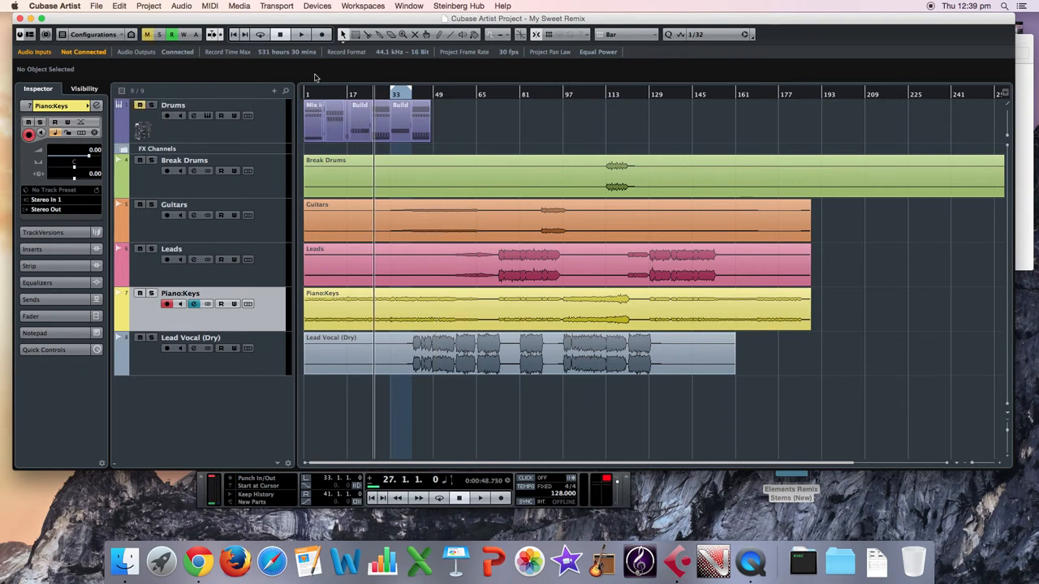
Step: Play short passages from about bars 12, 31 and 39 to hear the stems with the drums muted
left_click(334, 95)
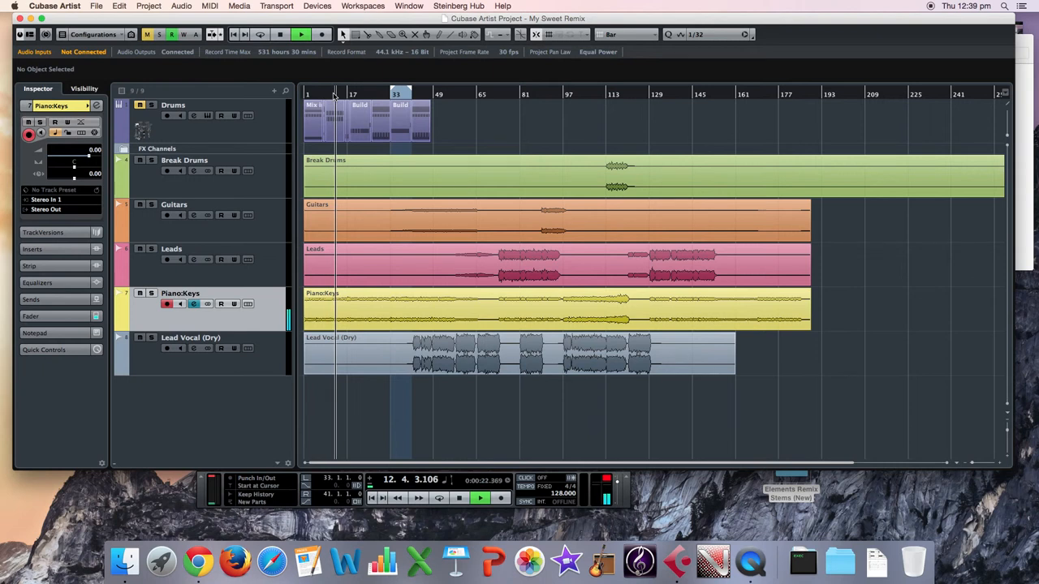
key("space")
left_click(386, 98)
key("space")
left_click(408, 97)
key("space")
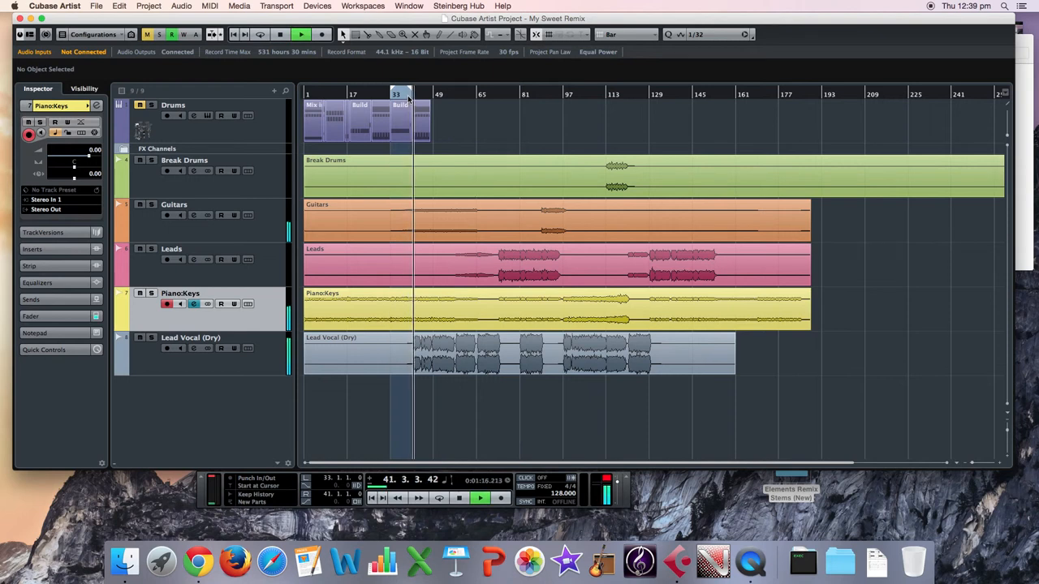
key("space")
Step: Play from bar 41 to check where the lead vocal enters
left_click_drag(417, 97, 405, 116)
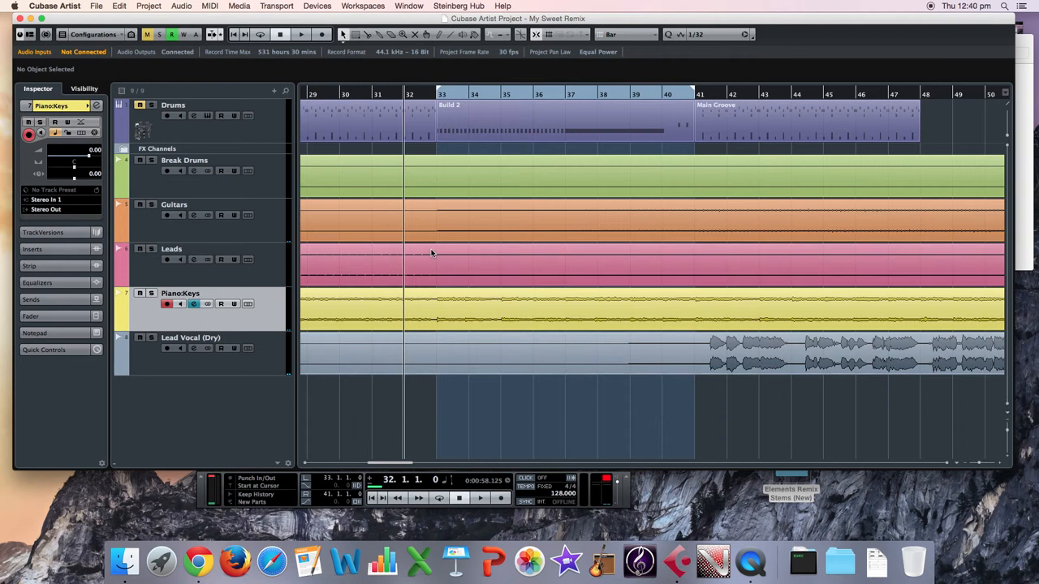
left_click(118, 5)
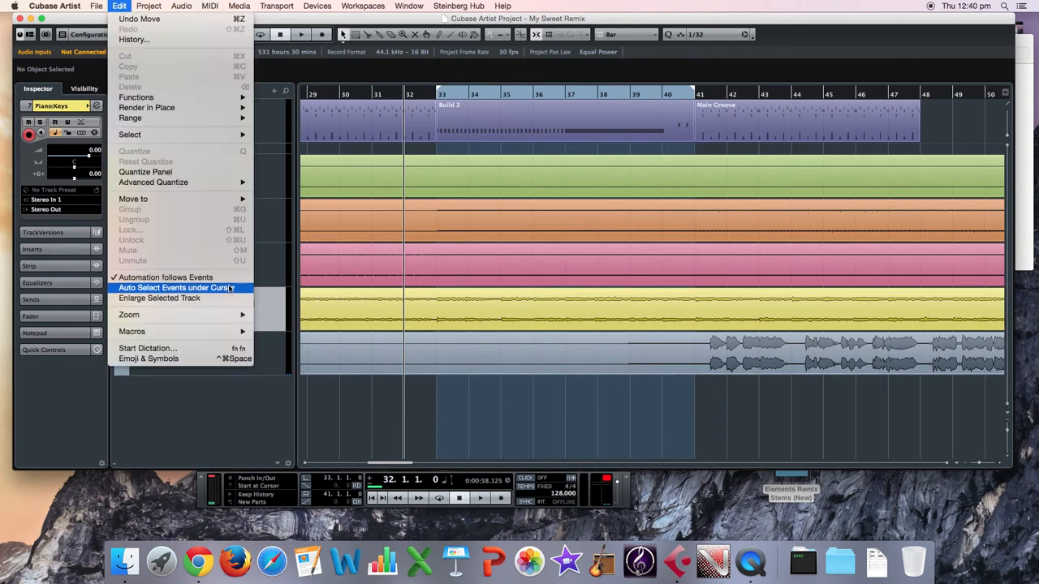
mouse_move(211, 316)
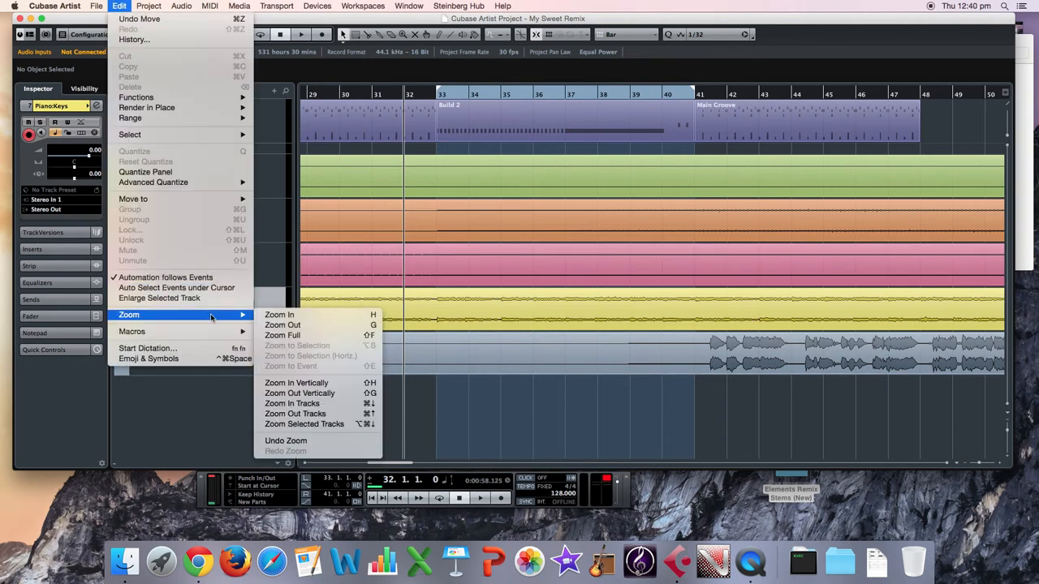
left_click(304, 337)
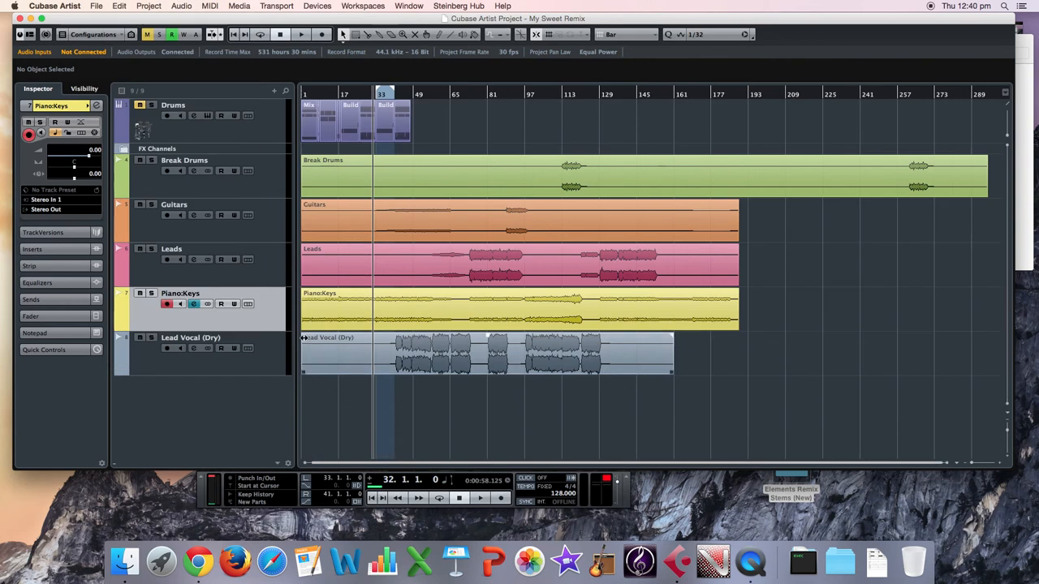
left_click_drag(517, 465, 408, 461)
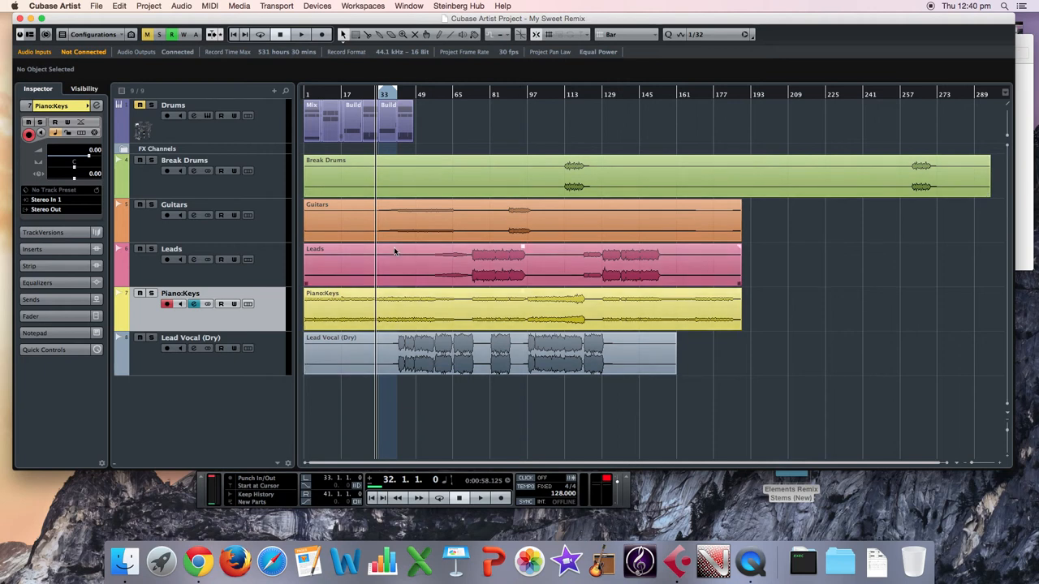
left_click_drag(400, 98, 358, 101)
key("space")
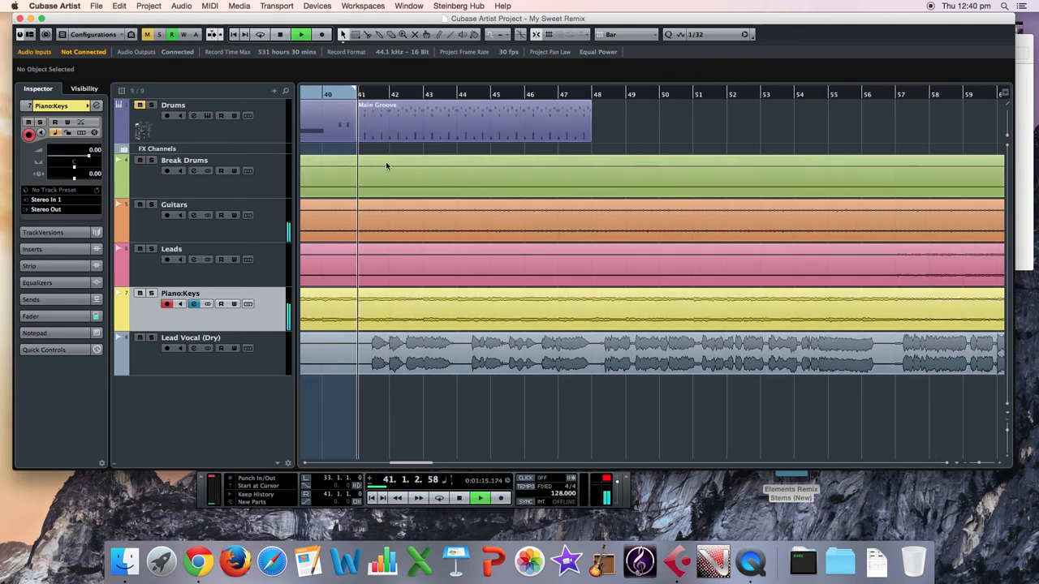
key("space")
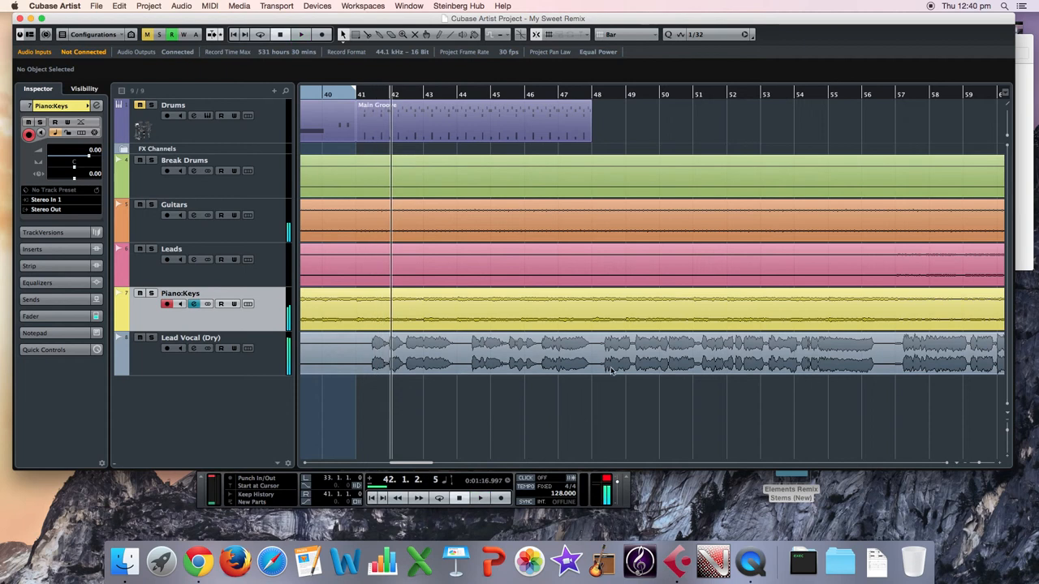
Step: Move all drum parts after Mix in later together so that the Fill part starts at bar 40
left_click_drag(978, 464, 951, 465)
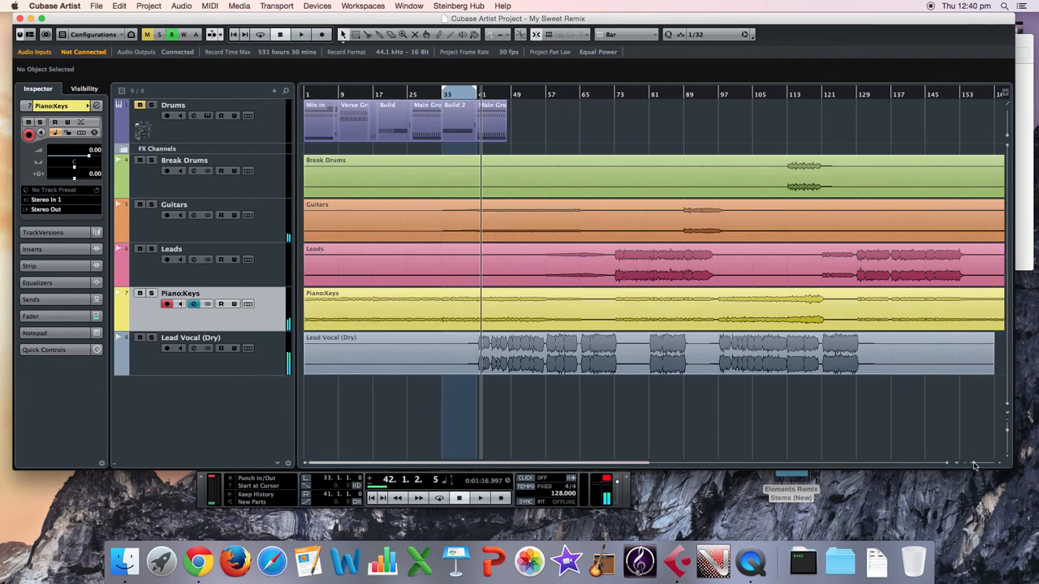
left_click(339, 118)
left_click_drag(387, 122, 482, 133)
left_click_drag(473, 97, 491, 123)
left_click(469, 132)
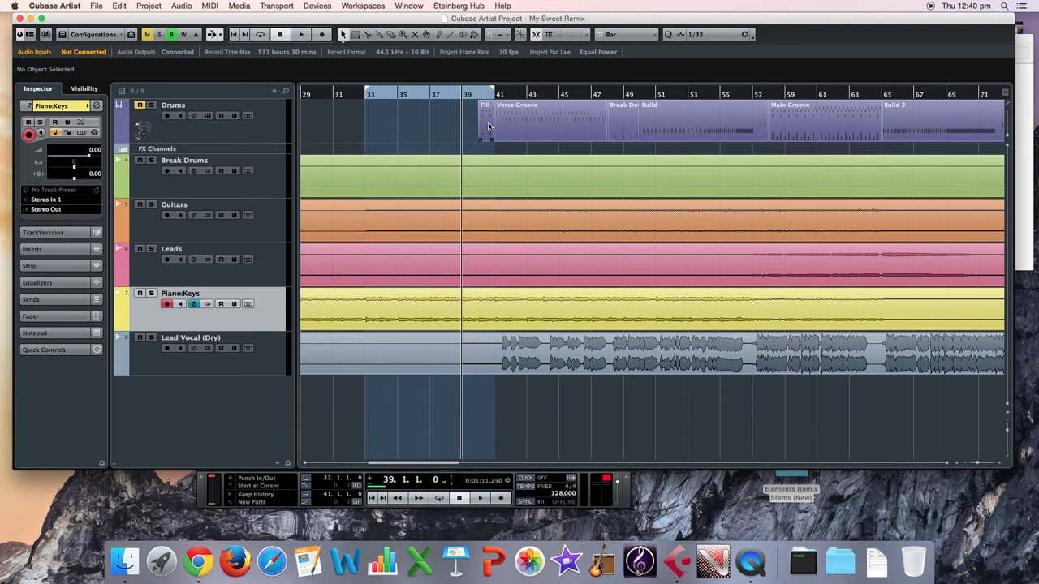
Step: Set the left locator to bar 1 and the right locator to bar 40
scroll(520, 439, "left", 3)
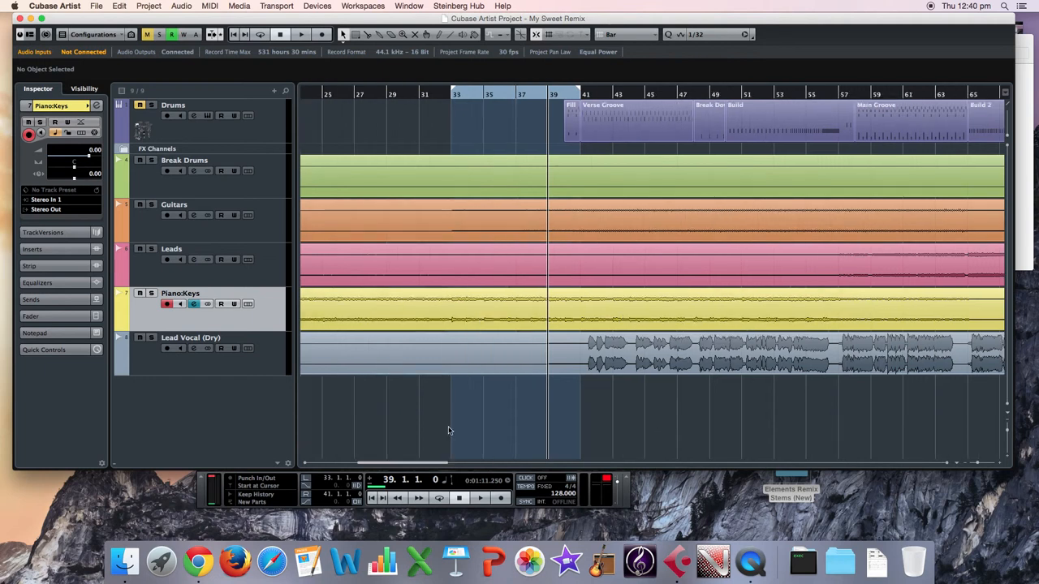
left_click_drag(423, 468, 342, 468)
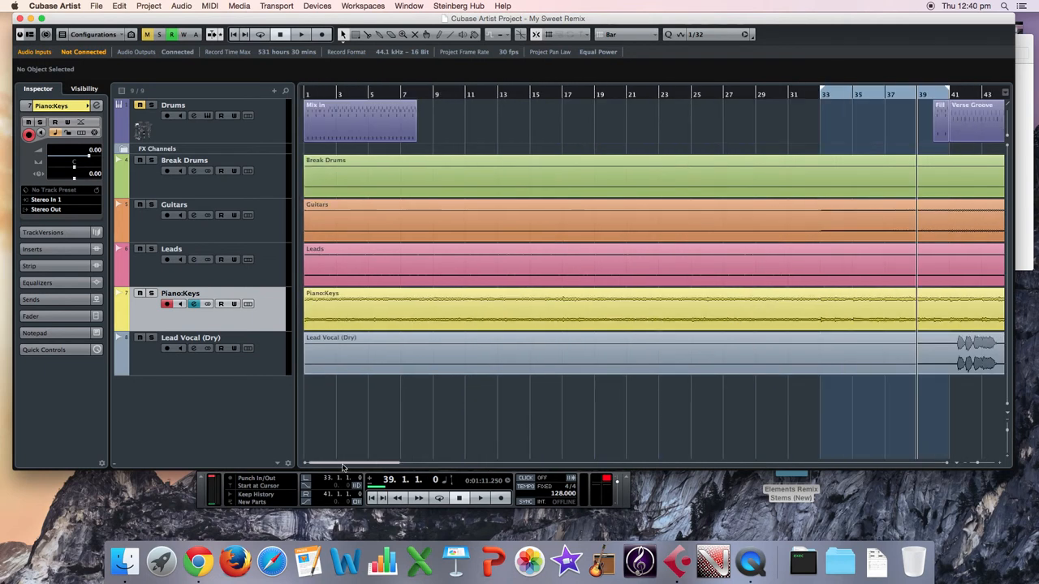
key("shift+f")
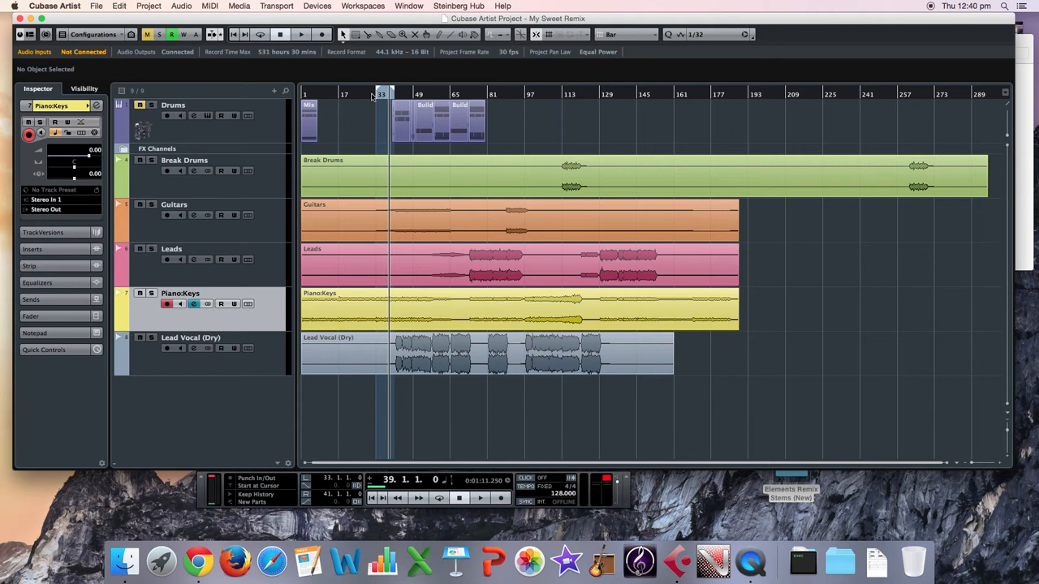
left_click_drag(311, 99, 306, 96)
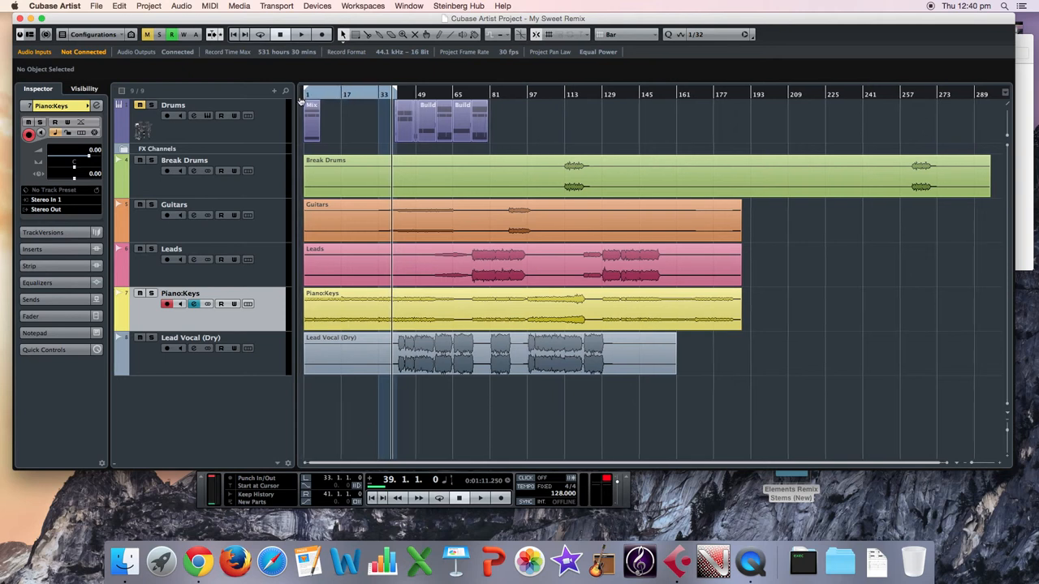
left_click_drag(396, 96, 389, 163)
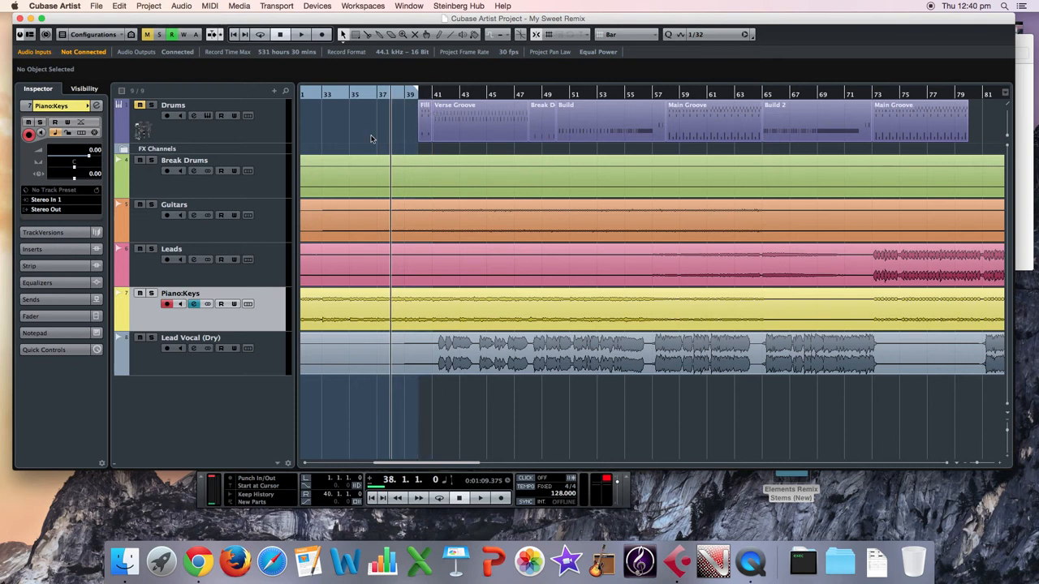
scroll(371, 139, "left", 3)
scroll(362, 111, "left", 15)
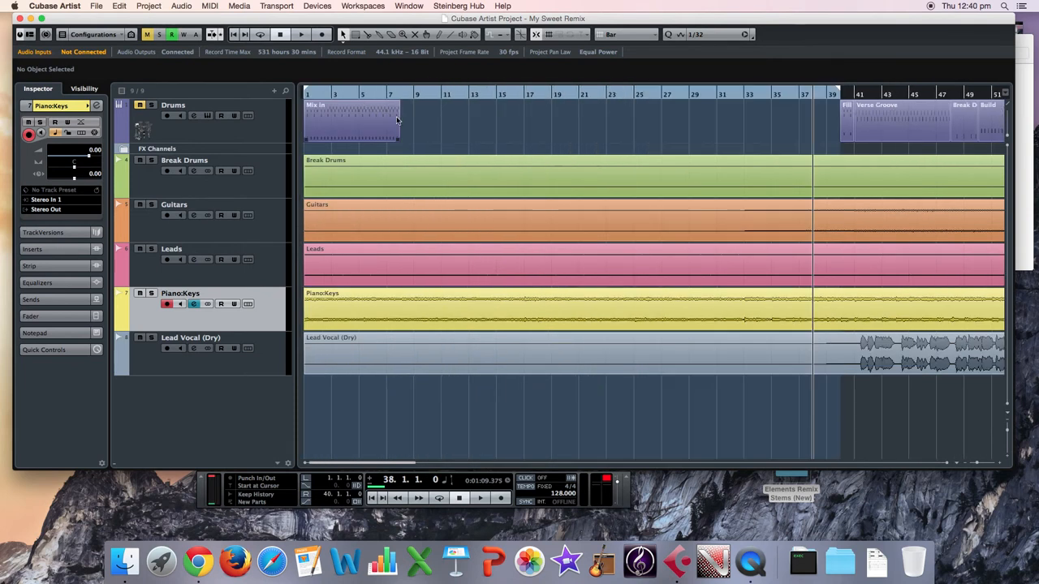
right_click(358, 121)
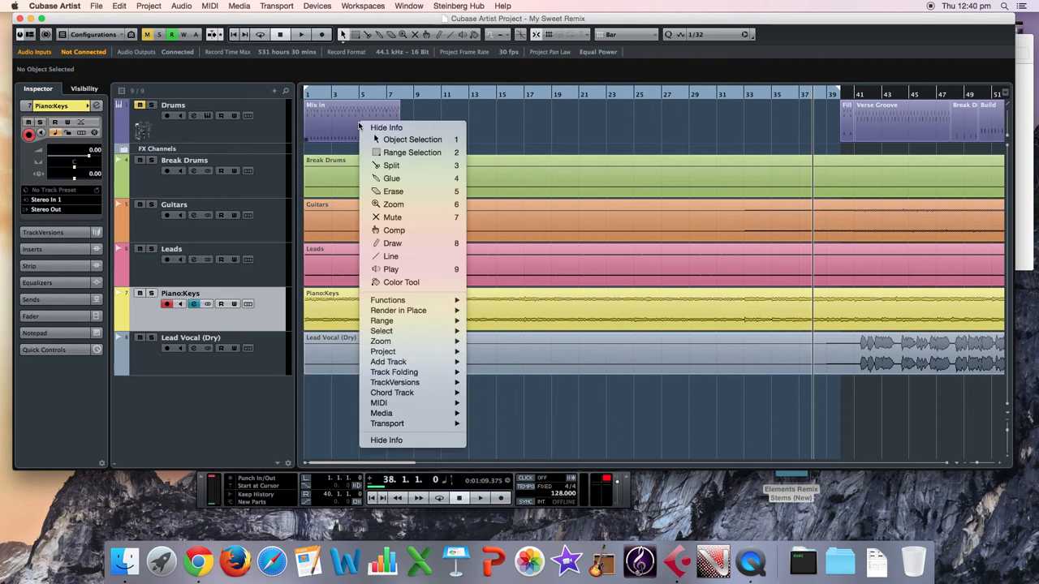
mouse_move(435, 316)
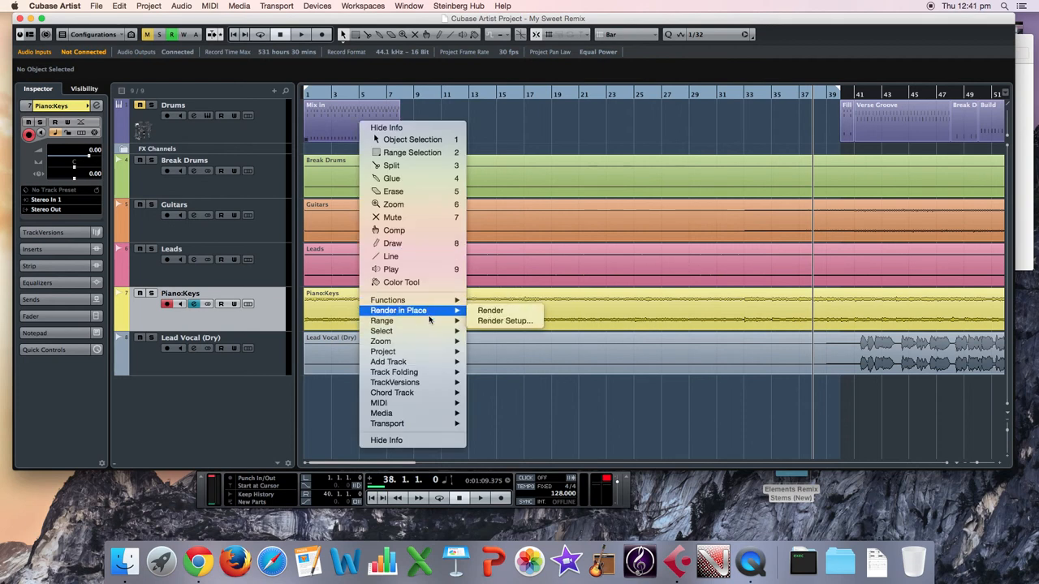
left_click(492, 112)
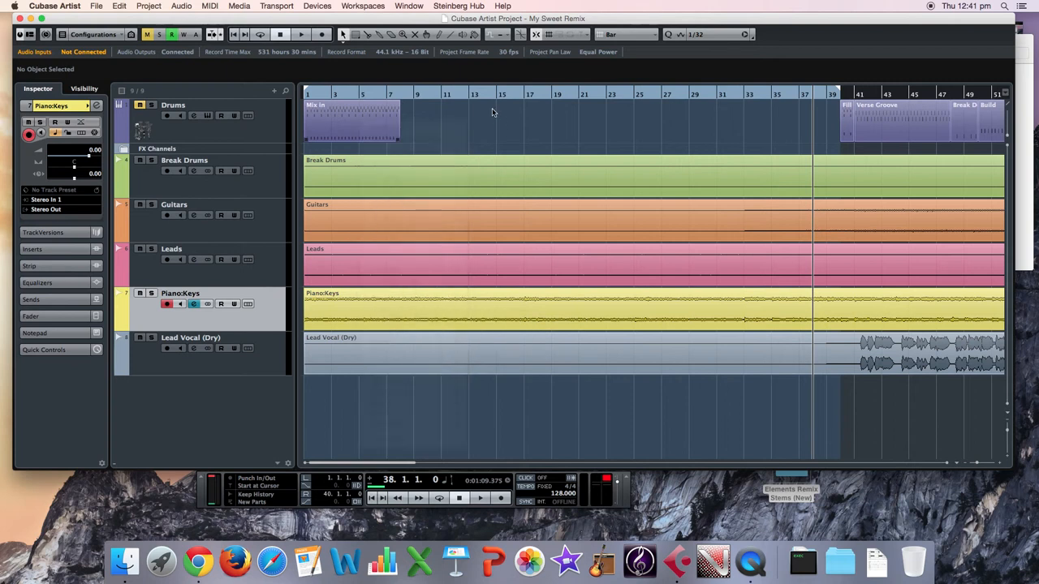
Step: Fill the locator range from bar 1 to bar 40 with repeats of the Mix in drum part
left_click(266, 130)
left_click(351, 130)
right_click(351, 130)
mouse_move(429, 316)
left_click(502, 358)
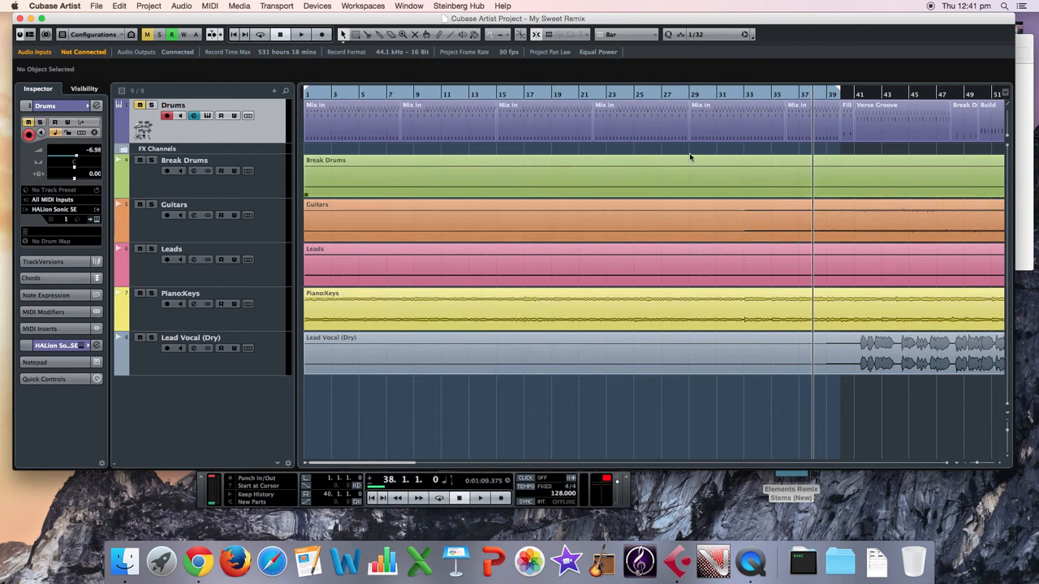
Step: Play from bar 38 to check how the repeated Mix in drums lead into the lead vocal entry
left_click(792, 99)
key("space")
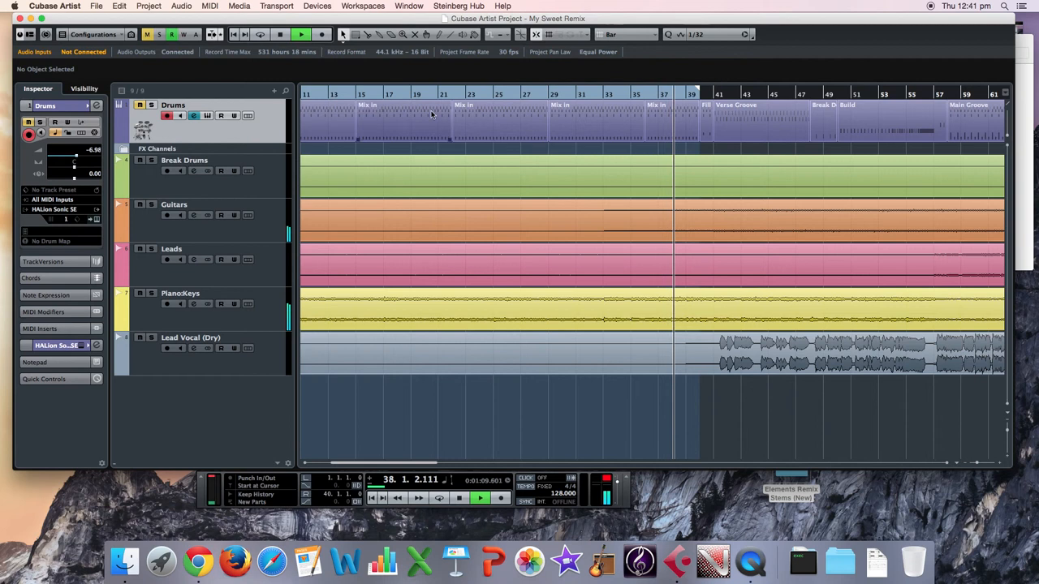
key("space")
key("space")
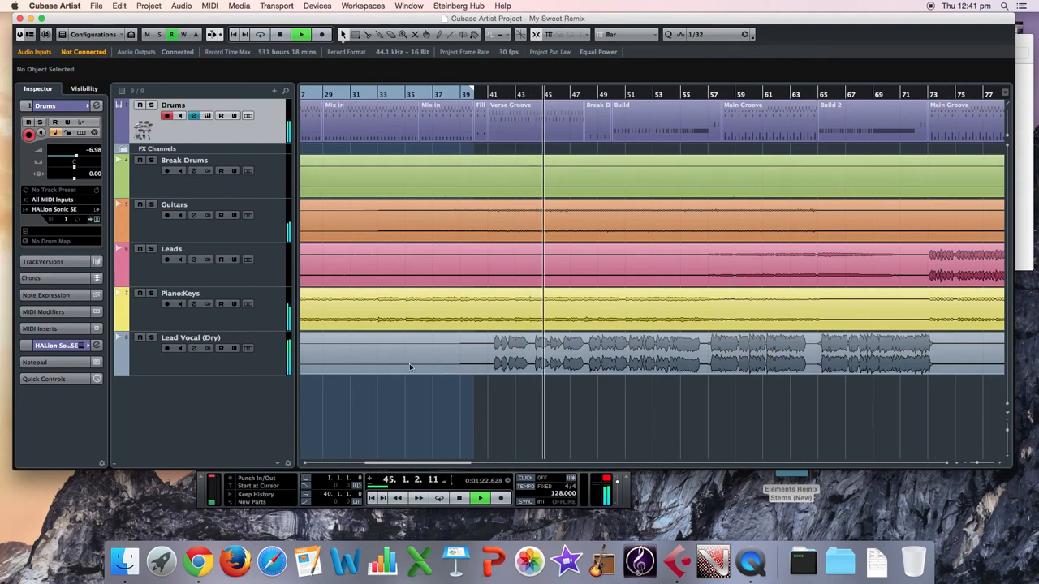
Step: Lower the Lead Vocal (Dry) track volume to -5.07 and listen to the following bars up to bar 49
left_click(163, 363)
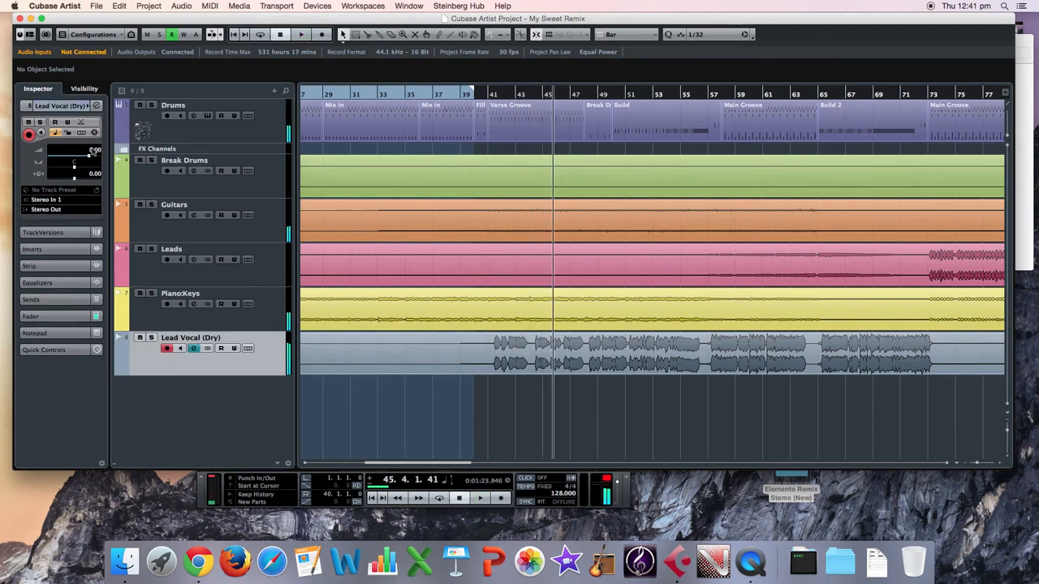
key("space")
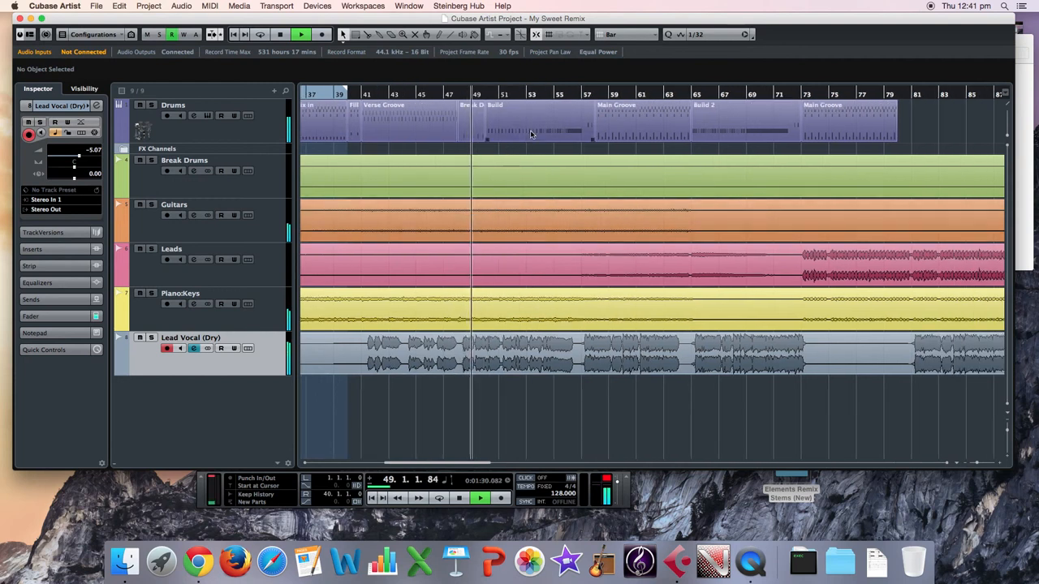
key("space")
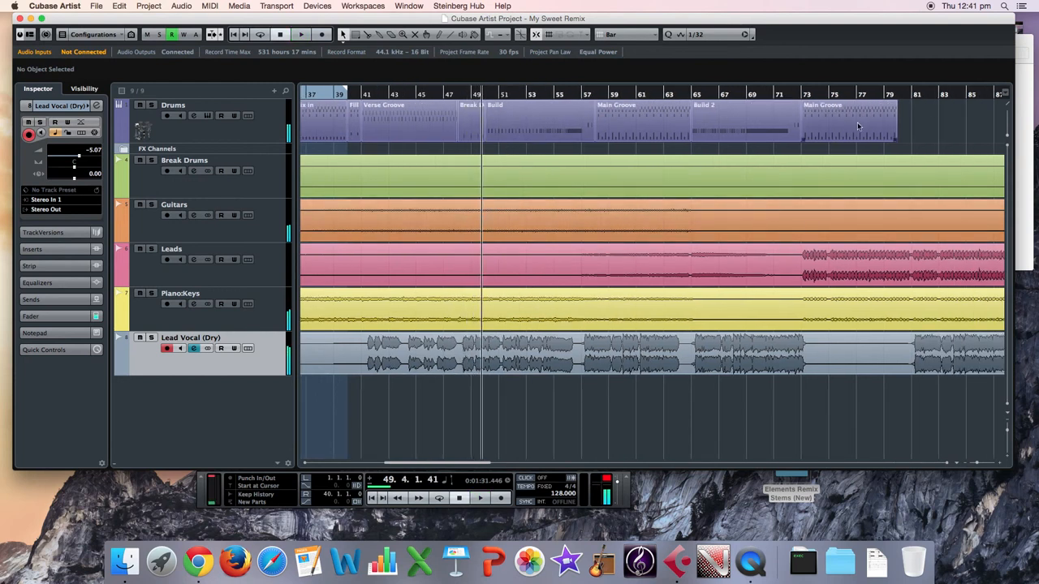
Step: Move the Break Down part and all later drum parts together so that Break Down starts at bar 65
left_click(471, 120)
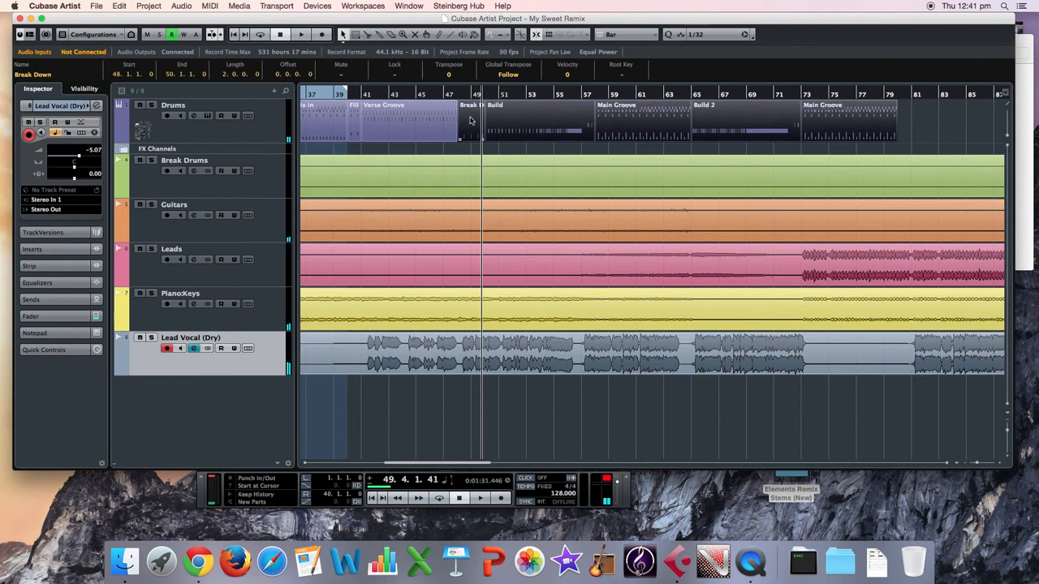
left_click_drag(488, 121, 699, 128)
left_click(568, 121)
Step: Duplicate the seven-bar Verse Groove part once and play from about bar 53 to check it against the vocal
left_click(435, 128)
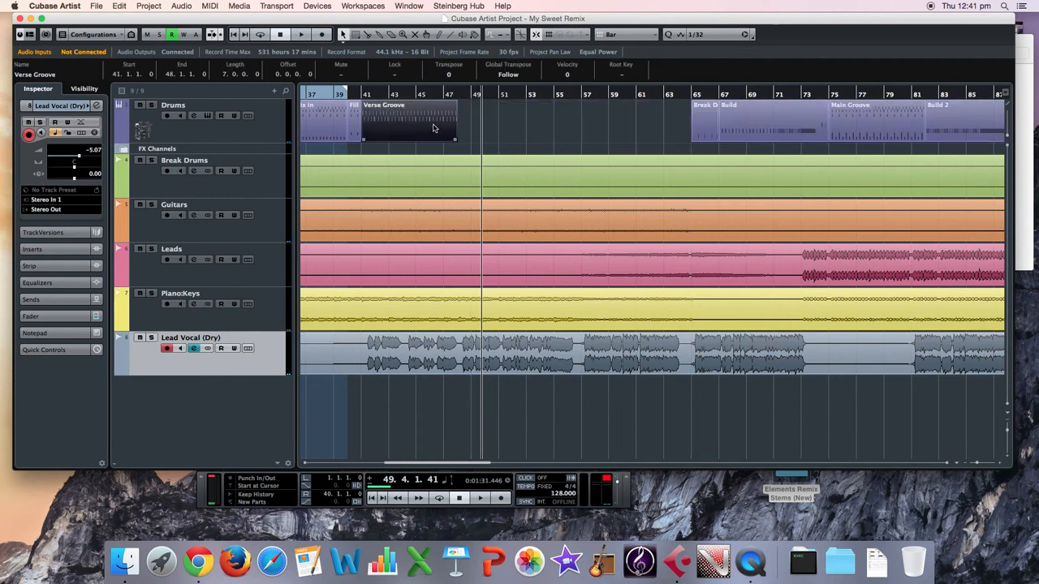
key("super+d")
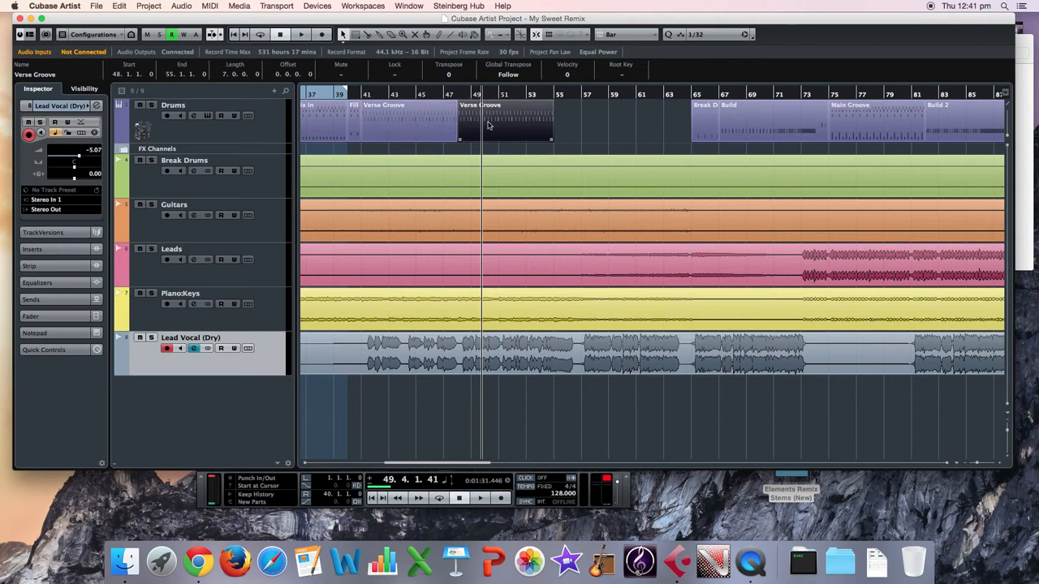
left_click(530, 95)
key("space")
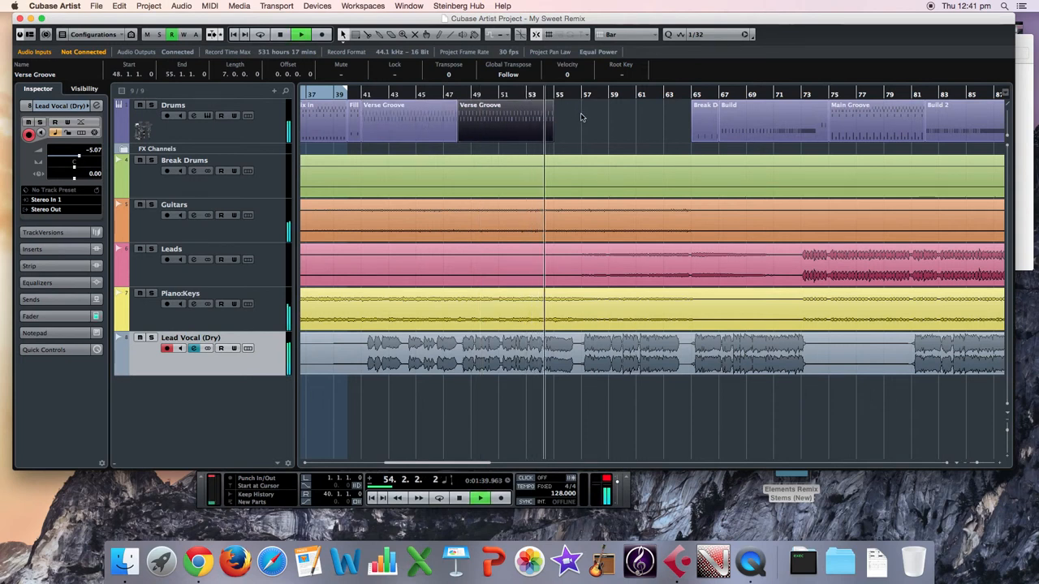
key("super+f")
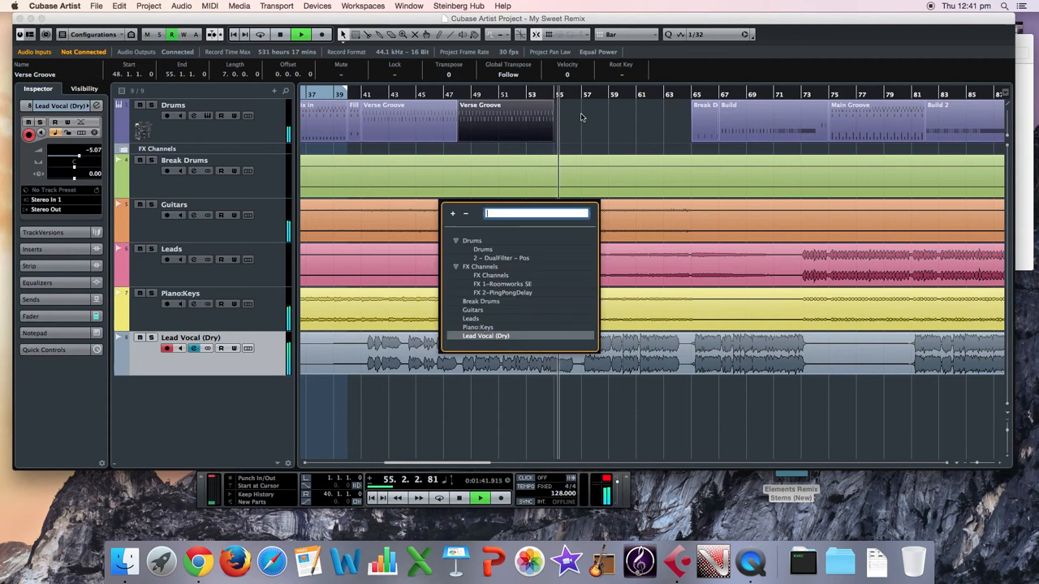
key("Escape")
Step: Shorten the Verse Groove part at bar 41 to four bars, ending at bar 45, and delete its copy at bar 48
left_click(357, 94)
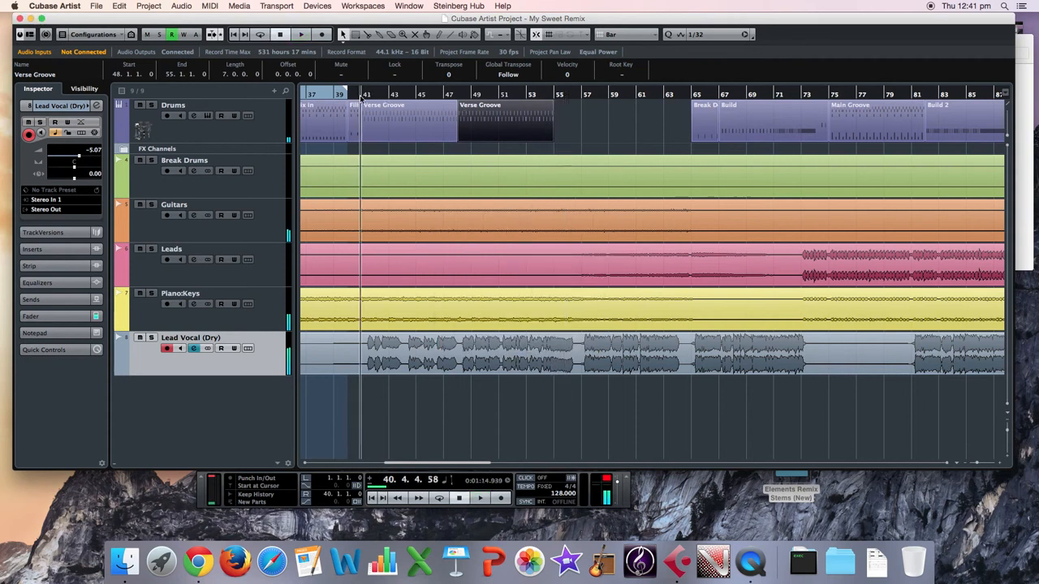
key("space")
left_click_drag(357, 168, 366, 176)
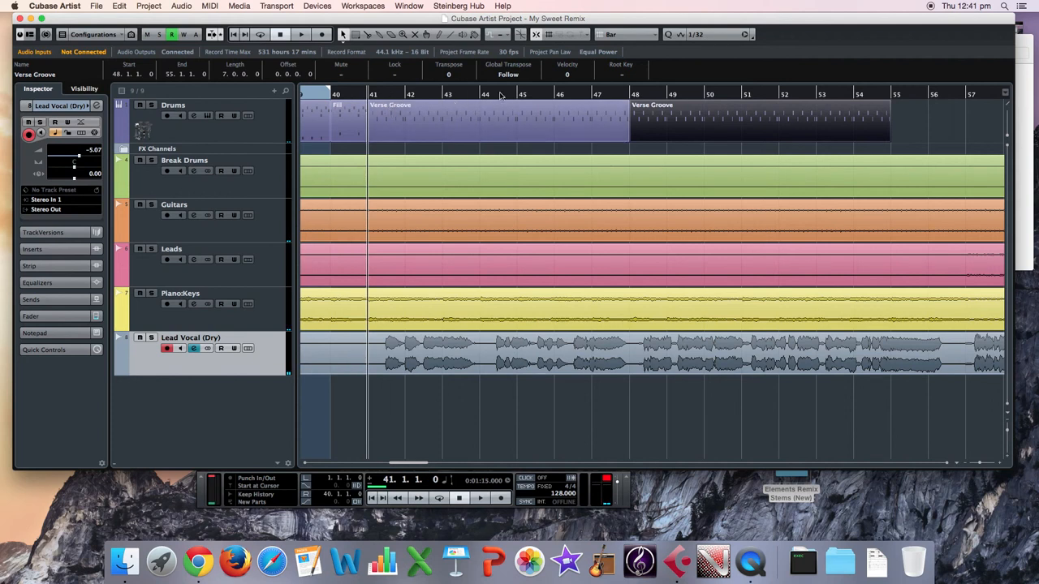
left_click_drag(628, 138, 516, 140)
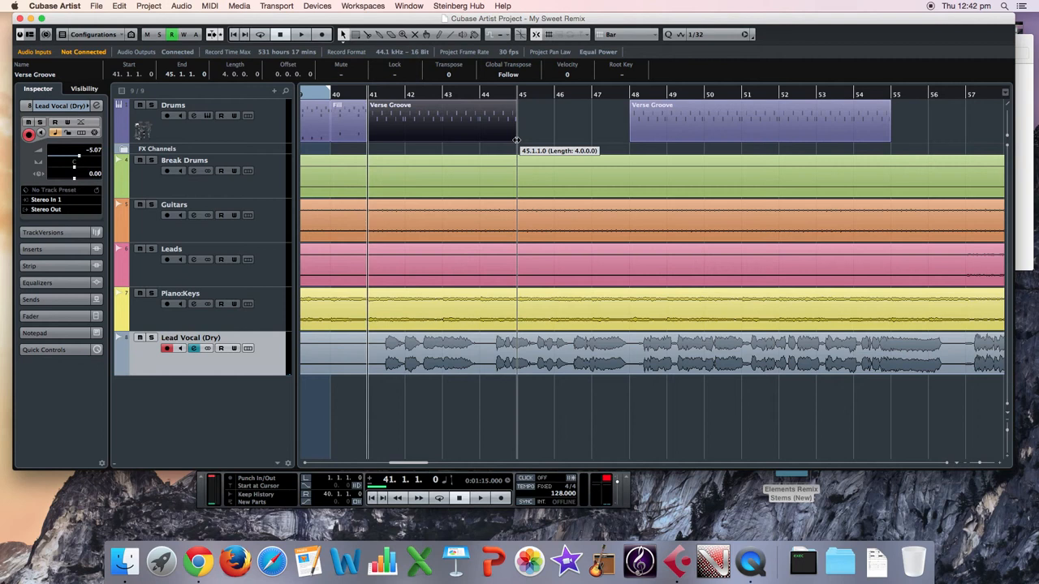
left_click(618, 126)
key("Delete")
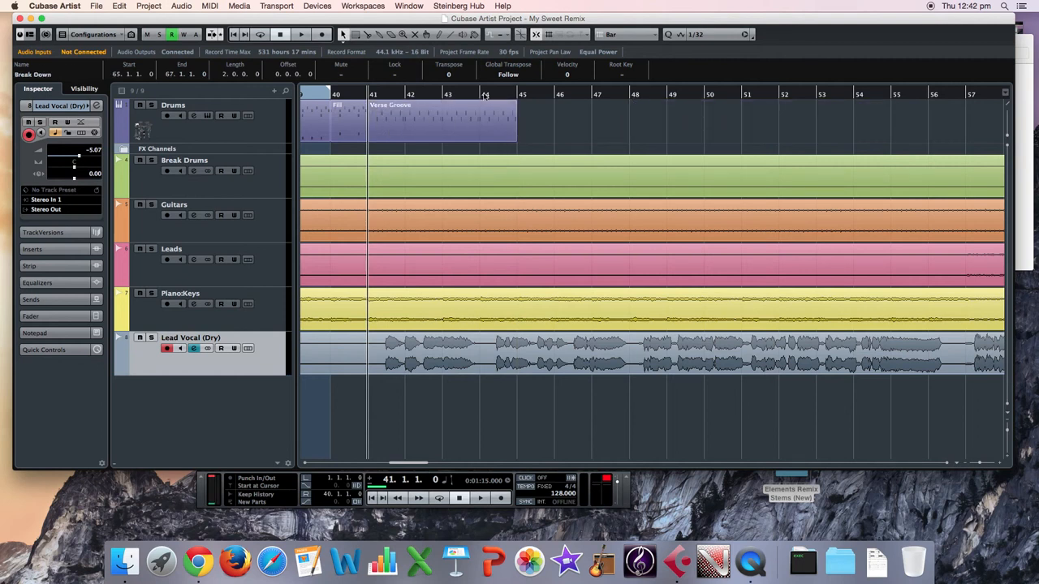
Step: Duplicate the four-bar Verse Groove part repeatedly to fill the drum track from bar 45 to bar 61
left_click(398, 122)
key("super+d")
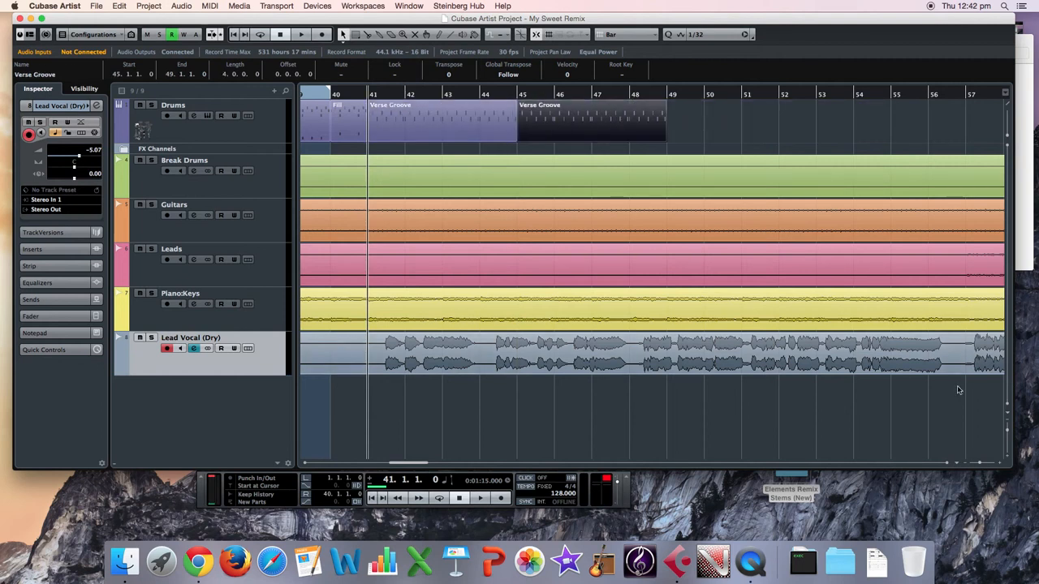
key("super+d")
left_click_drag(980, 464, 975, 464)
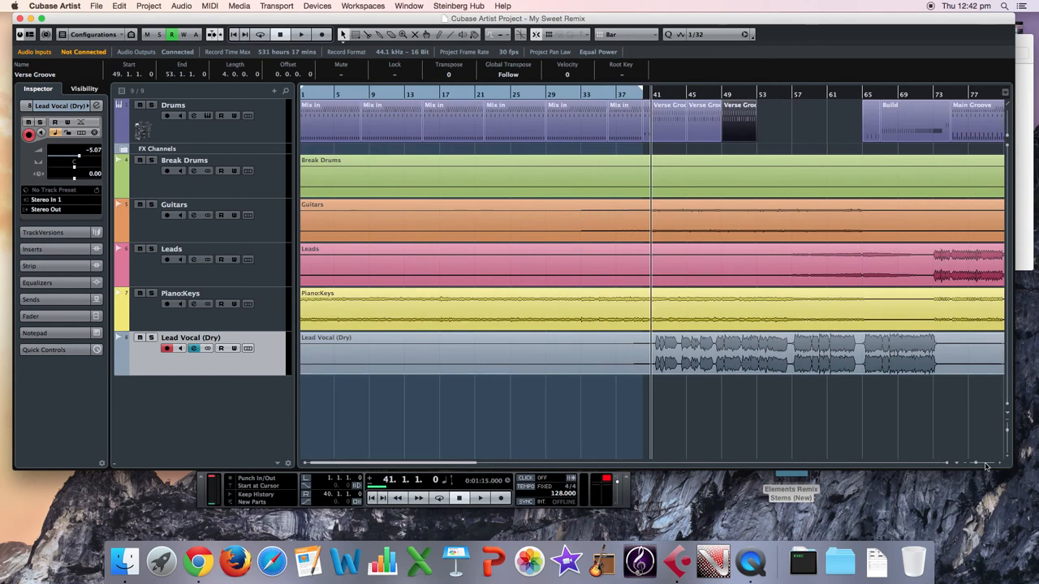
key("super+d")
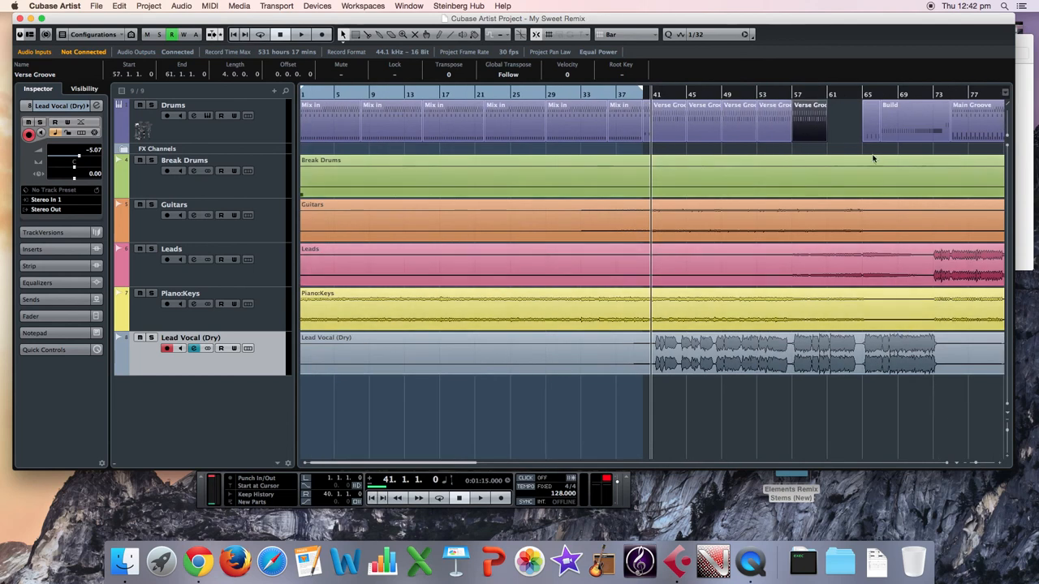
Step: While playing from bar 57, extend the Verse Groove repeats to bar 65 and move Break Down and all later drum parts to start at bar 73
left_click(793, 98)
key("space")
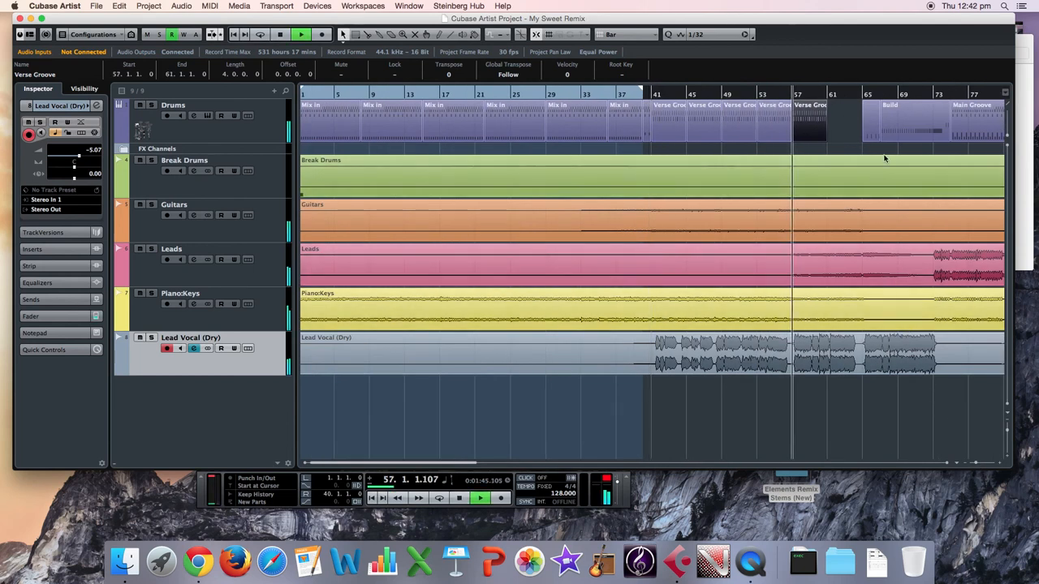
scroll(812, 154, "right", 3)
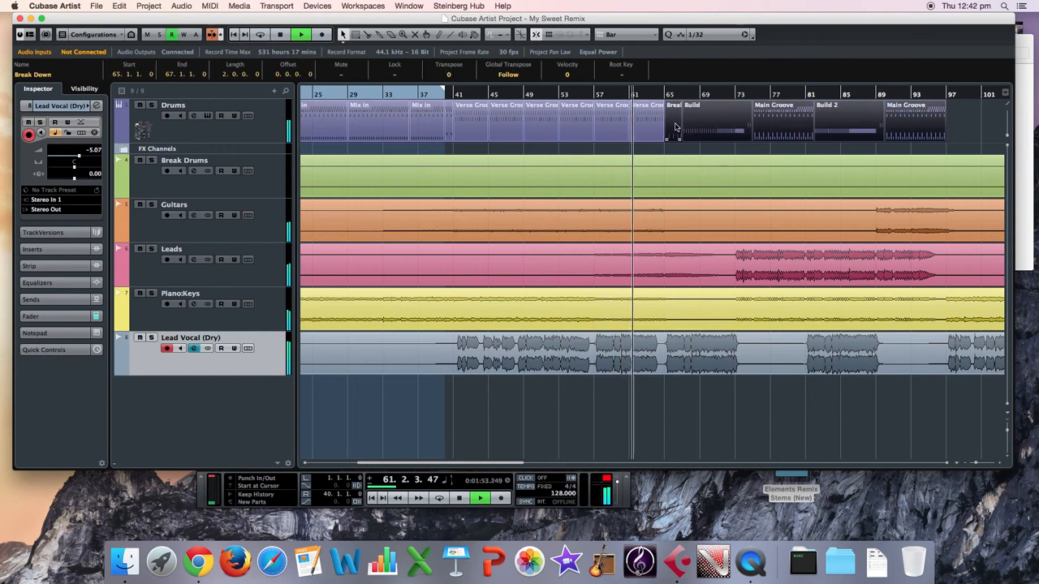
left_click_drag(678, 124, 746, 129)
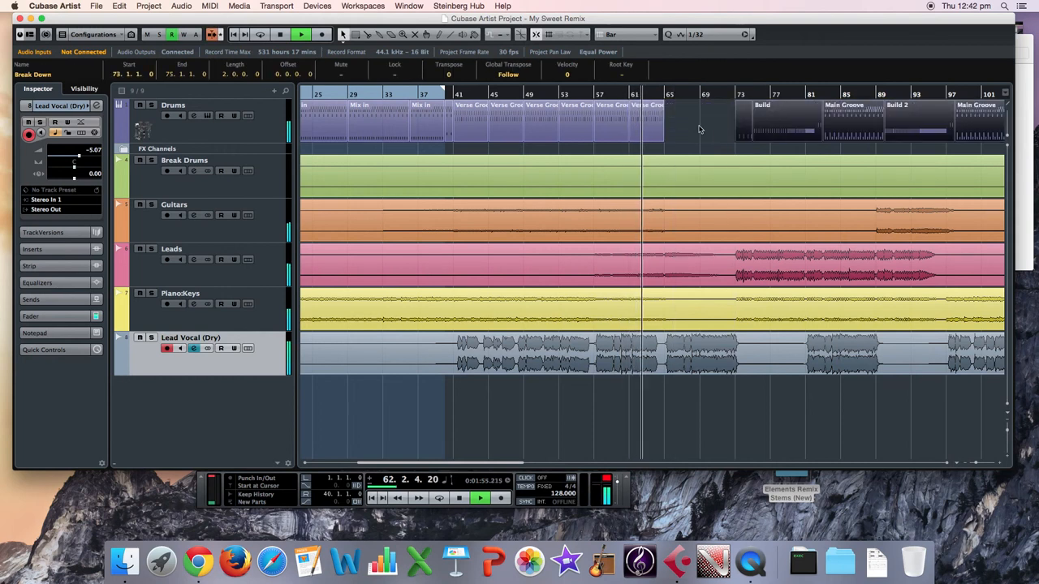
left_click(699, 130)
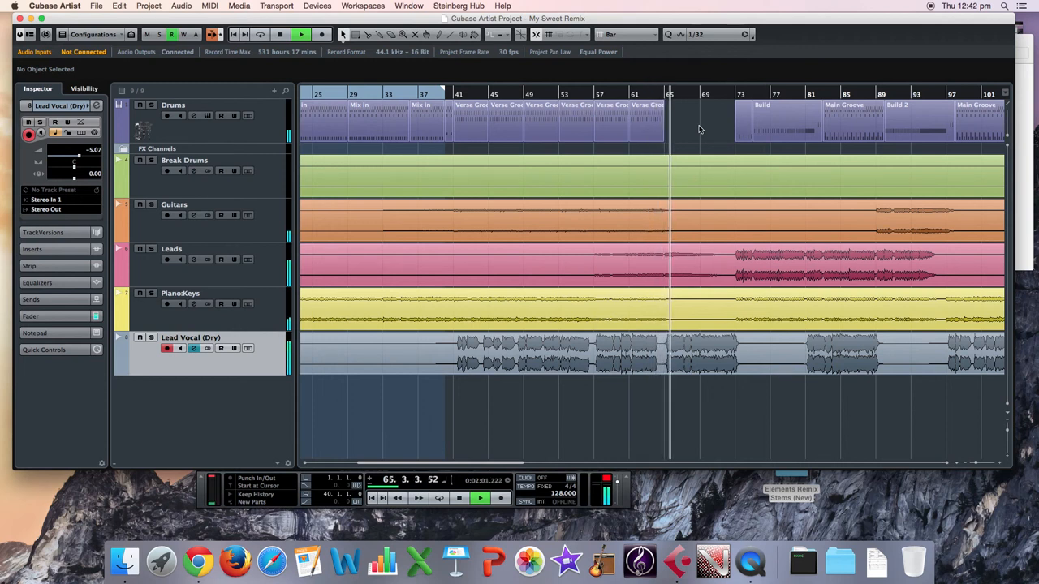
key("space")
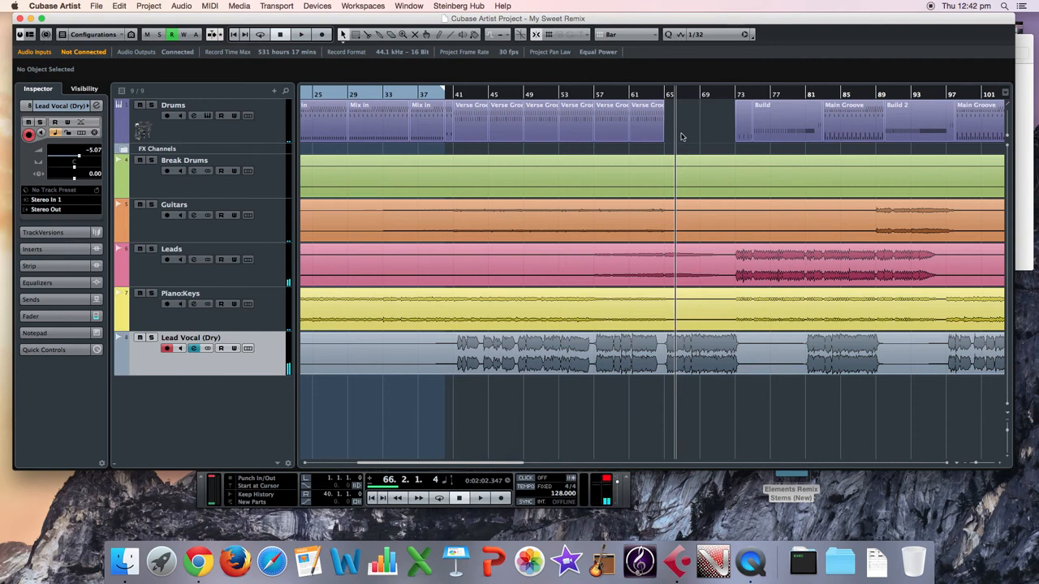
Step: Move the Build drum part to start at bar 65, separate from the other later parts, and play from there
left_click(265, 131)
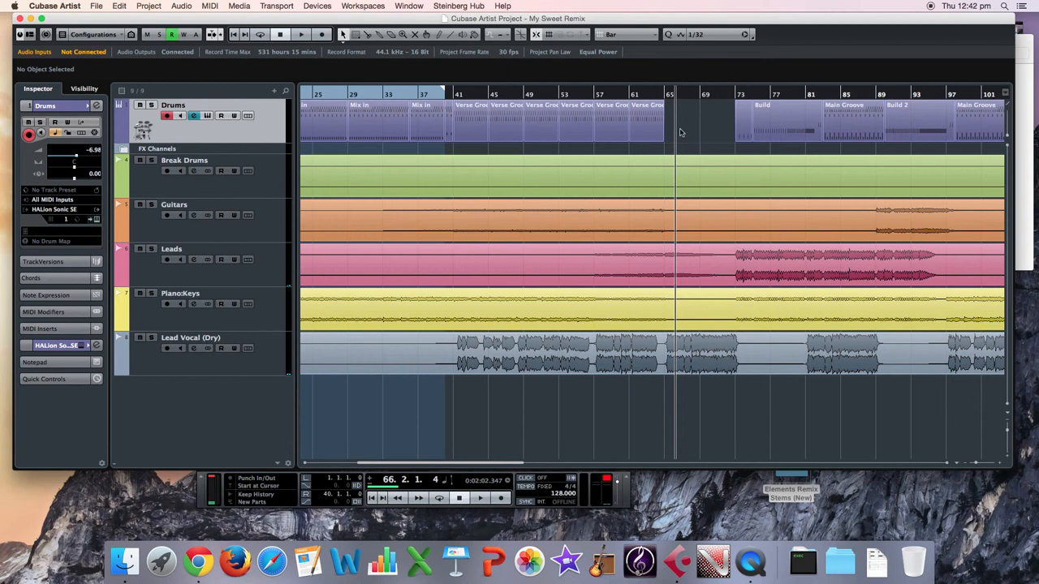
left_click_drag(982, 122, 879, 128)
left_click(613, 122)
left_click(657, 125)
left_click_drag(658, 126, 535, 126)
left_click(513, 96)
key("space")
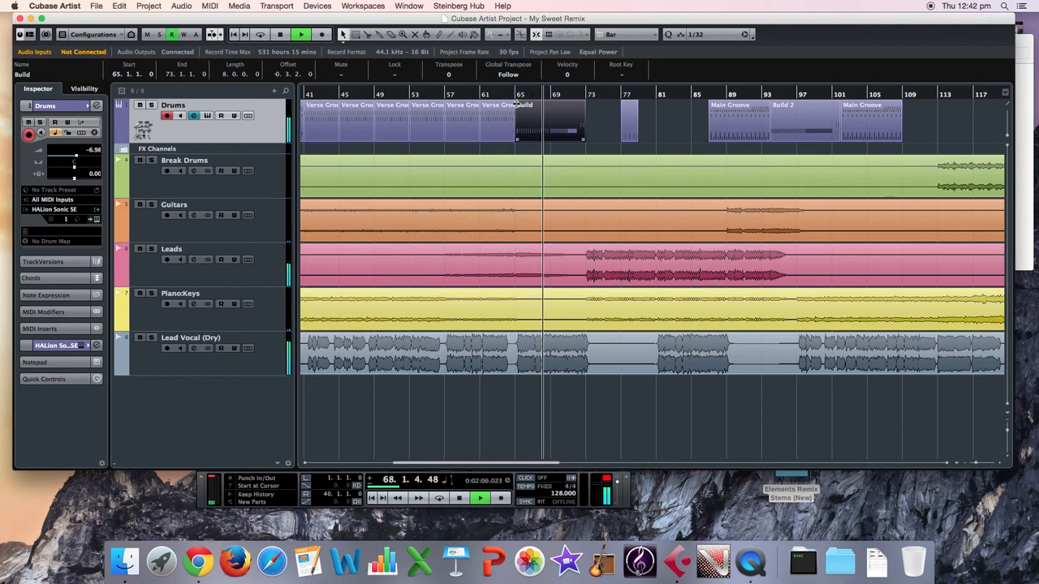
Step: Move the first Main Groove drum part to start at bar 73, directly after Build, and listen to the transition
left_click(640, 124)
left_click_drag(632, 124, 611, 128)
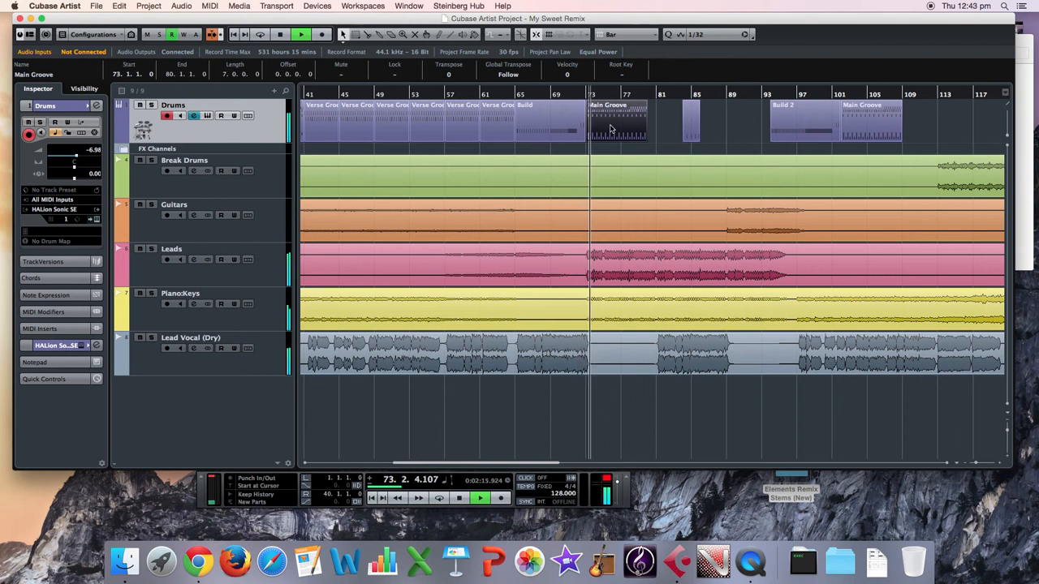
left_click(657, 131)
key("space")
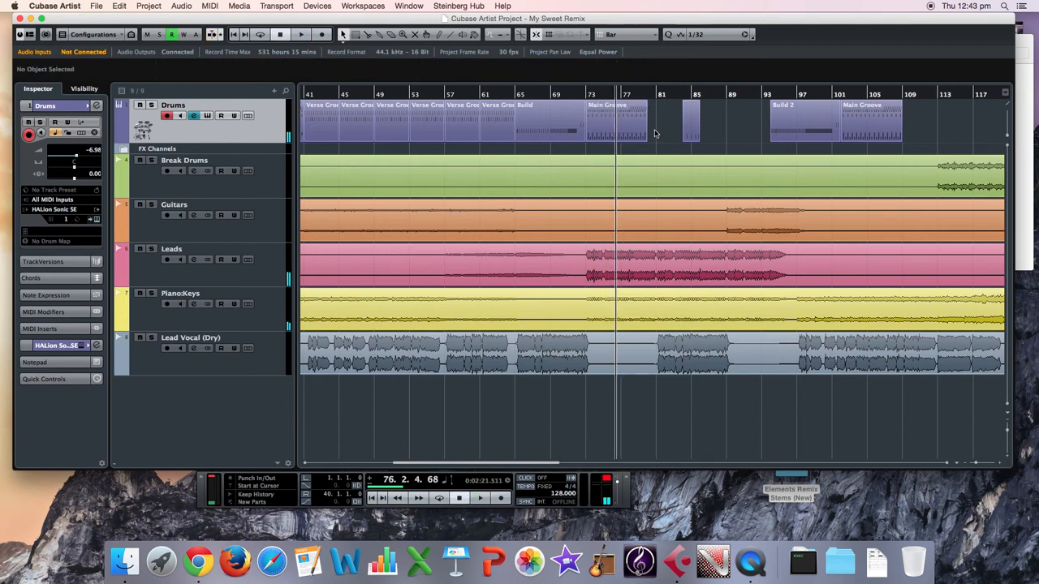
Step: Move the Break Down part out to bar 114 and duplicate the Main Groove part at bar 73 once
left_click(696, 122)
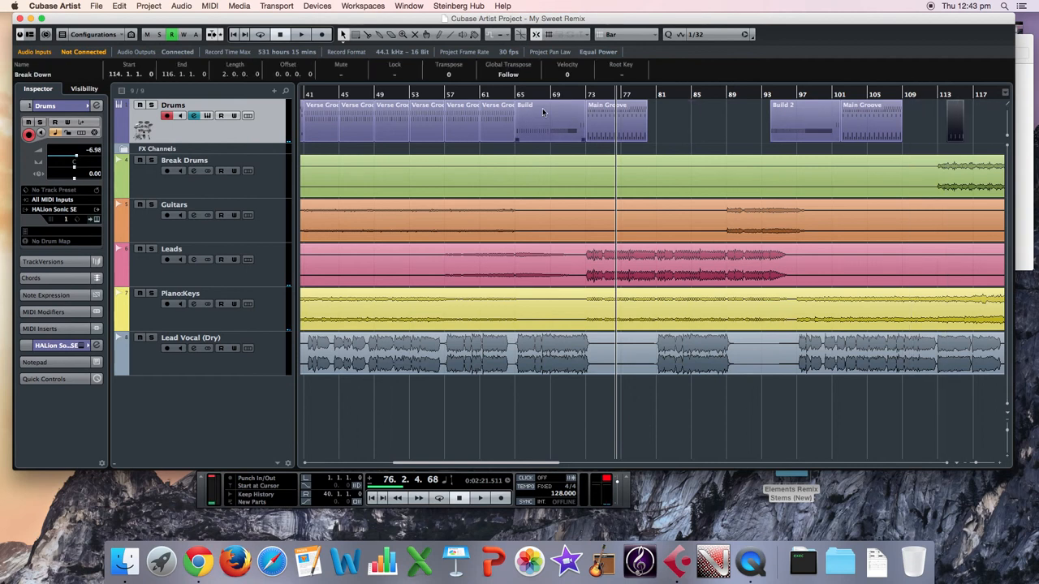
left_click(512, 97)
left_click(604, 123)
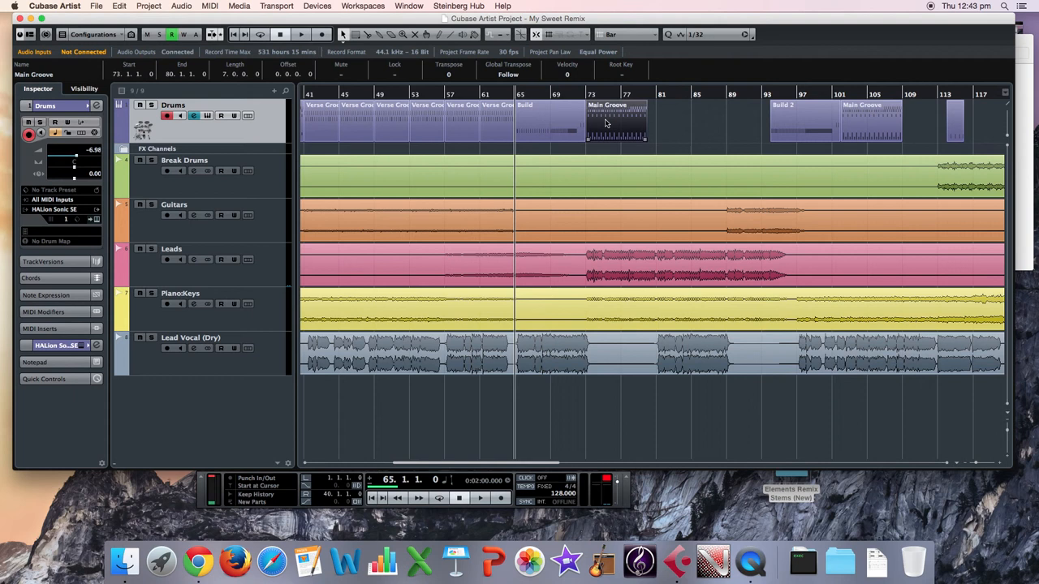
key("super+d")
Step: Play through the duplicated Main Groove from about bar 77 and raise the Drums track volume to -2.75
left_click(624, 97)
key("space")
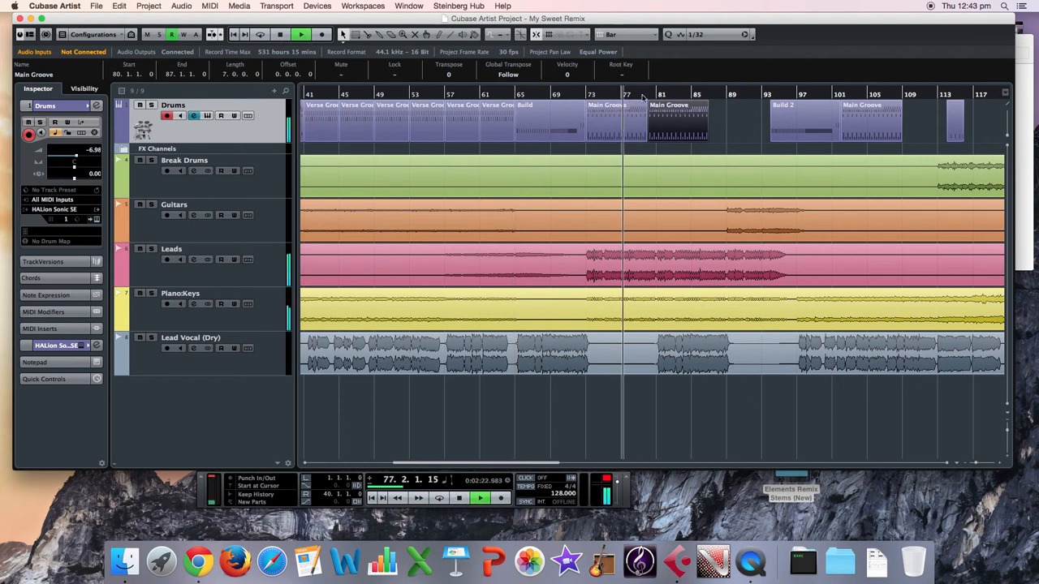
left_click(647, 97)
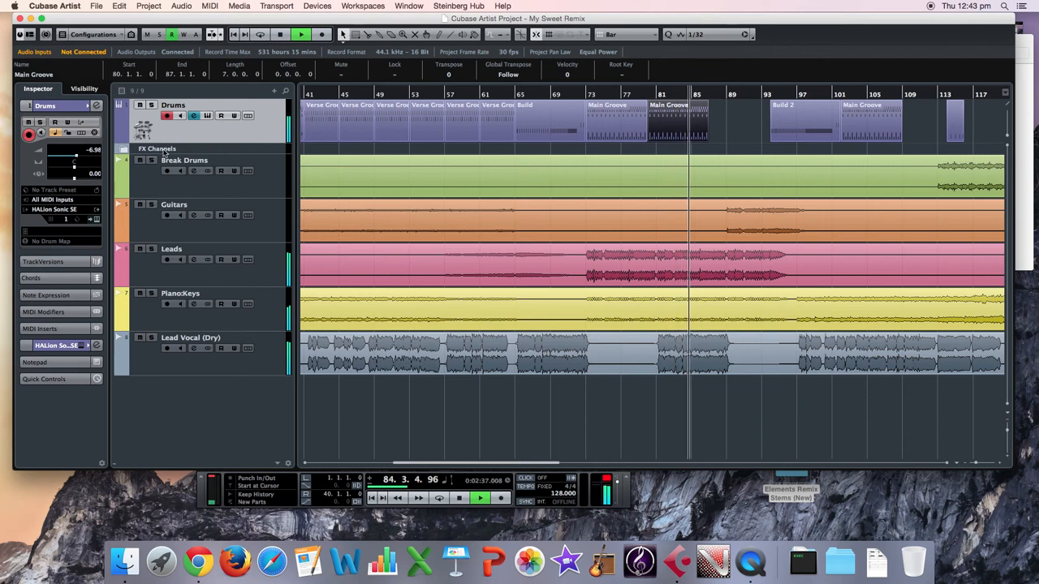
left_click_drag(76, 157, 84, 158)
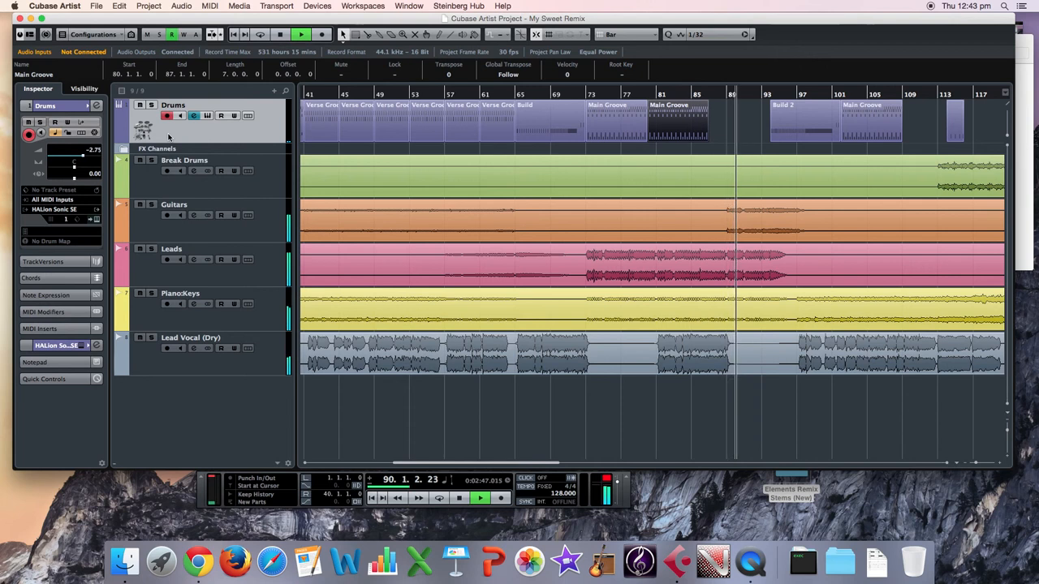
key("space")
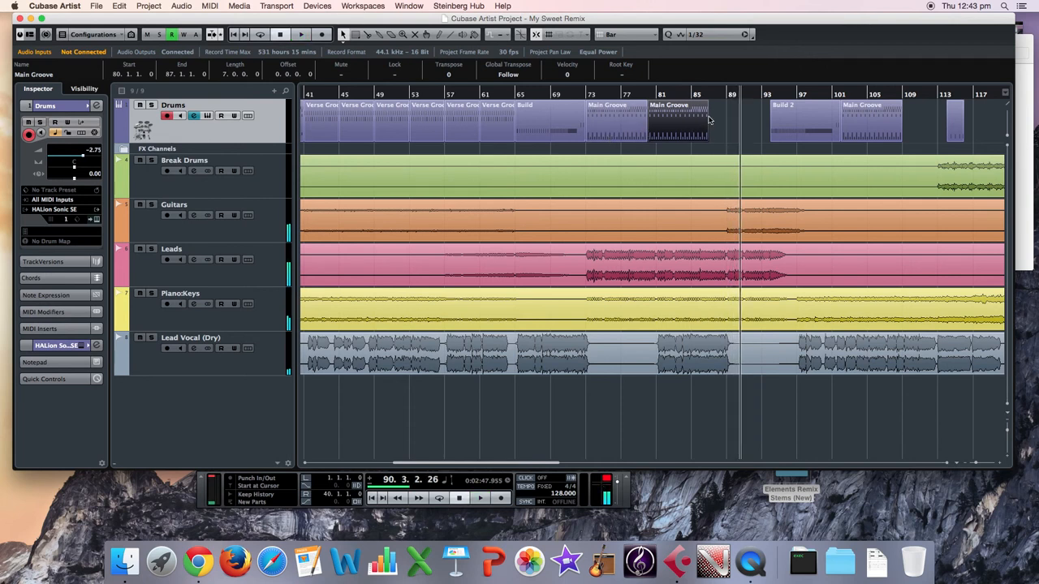
Step: Move Build 2 and the later drum parts together to start at bar 114, and duplicate the second Main Groove part to bar 87
left_click(751, 130)
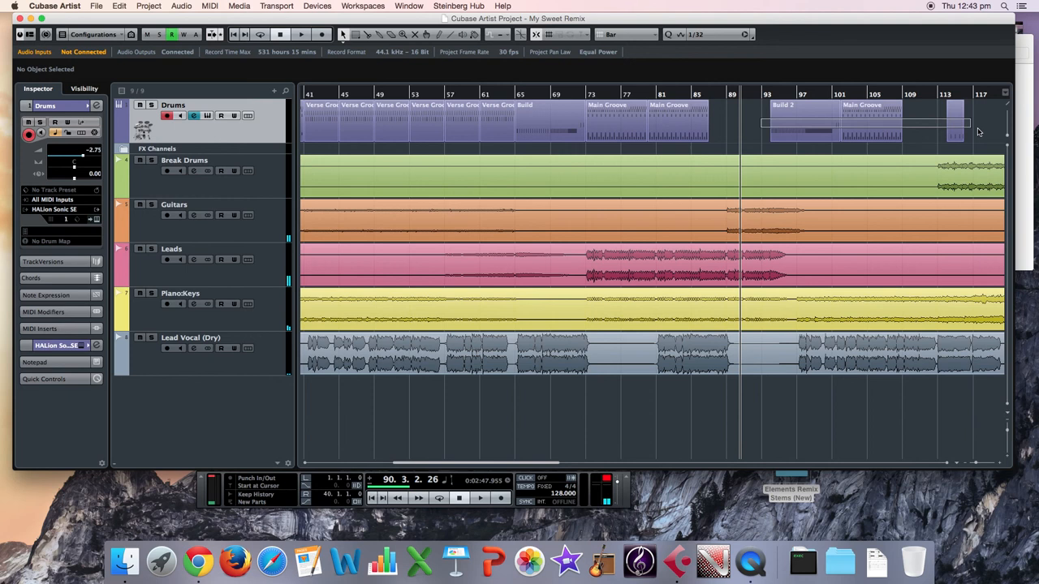
left_click(795, 124)
scroll(763, 124, "right", 10)
scroll(759, 122, "left", 8)
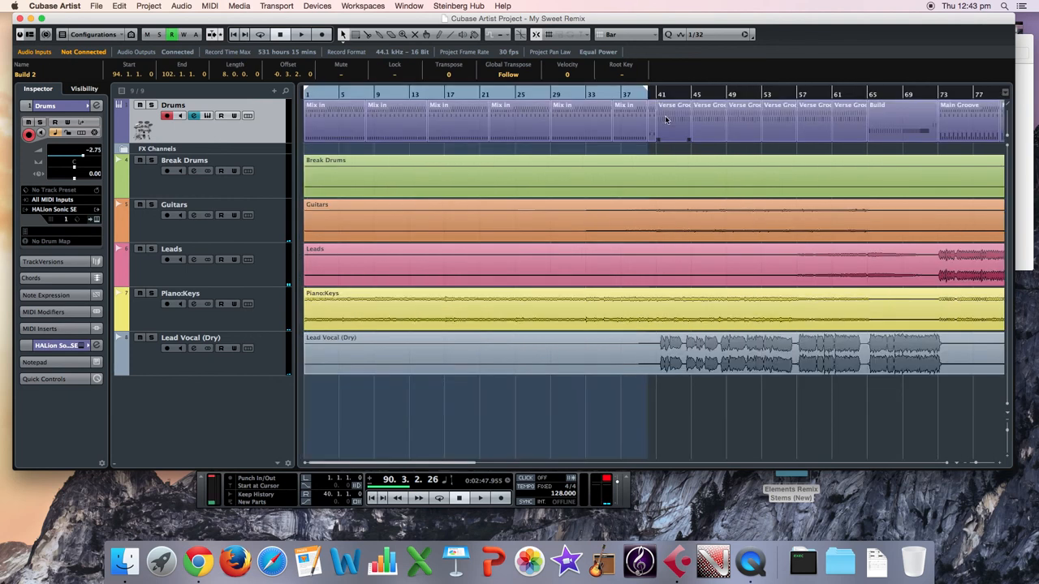
left_click_drag(646, 120, 826, 120)
left_click(537, 130)
key("super+d")
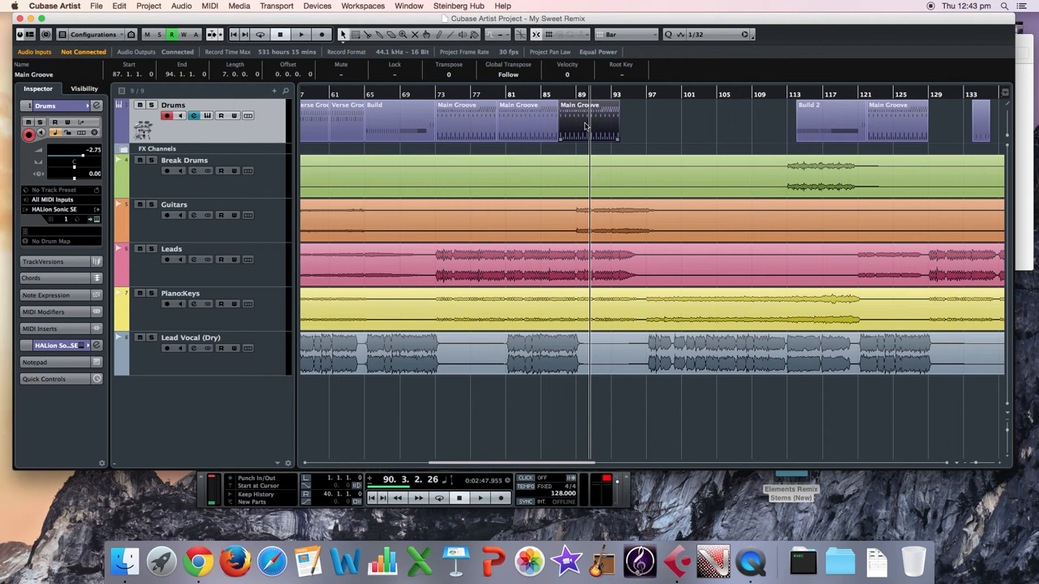
Step: Listen from about bar 93 and duplicate the Main Groove part once more to start at bar 94
left_click(616, 97)
key("space")
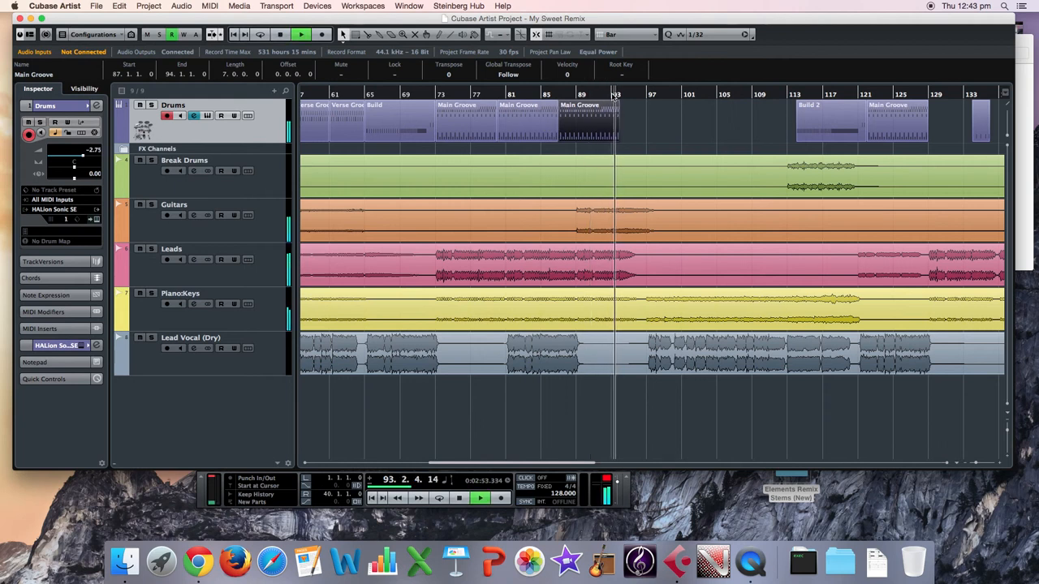
key("super+d")
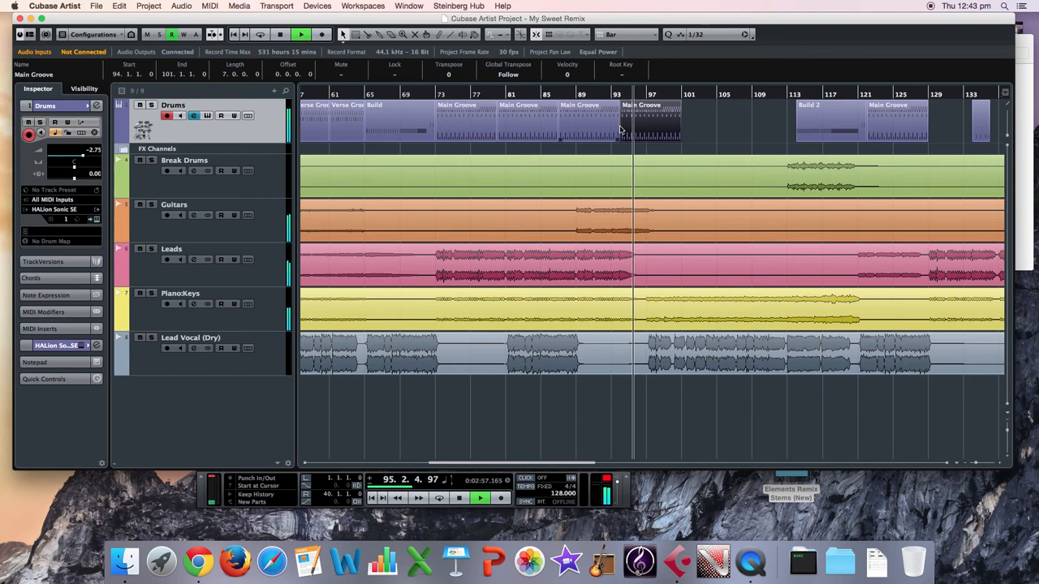
Step: Show the Drums track's DualFilter position automation and delete its points across the Main Groove parts from bar 73 to 101
left_click(120, 139)
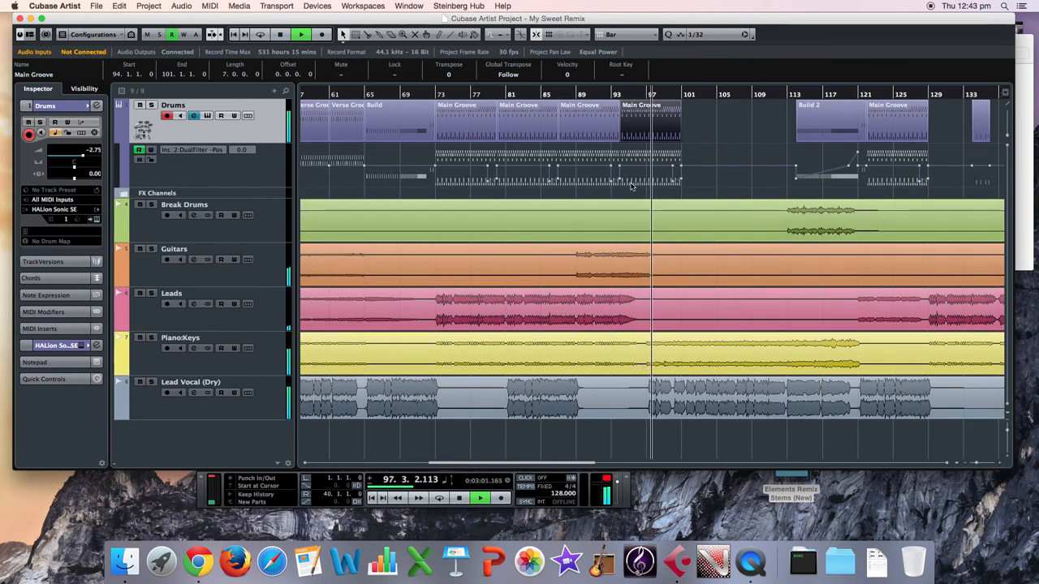
key("space")
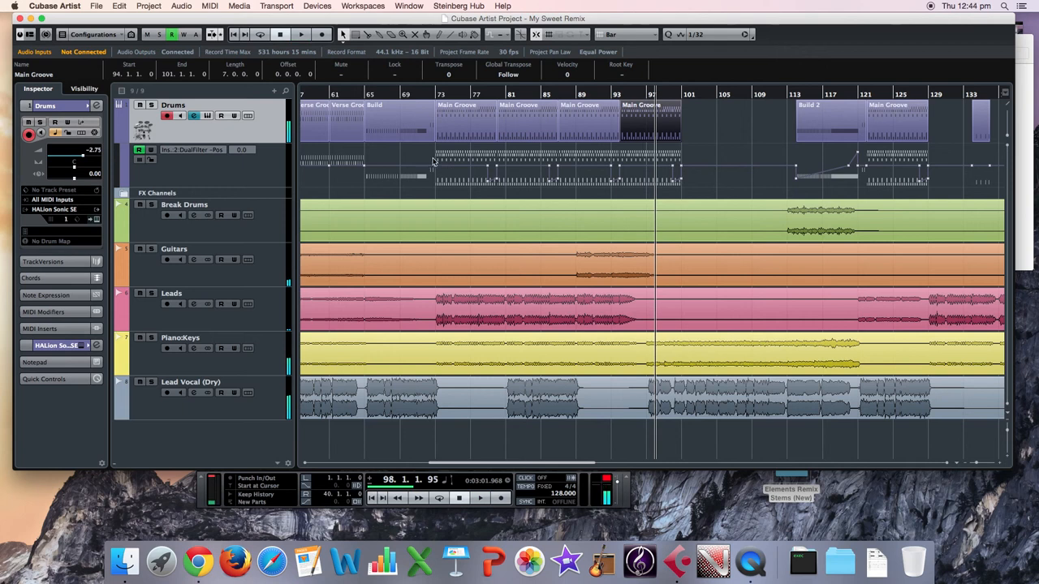
left_click(431, 160)
left_click_drag(444, 173, 703, 194)
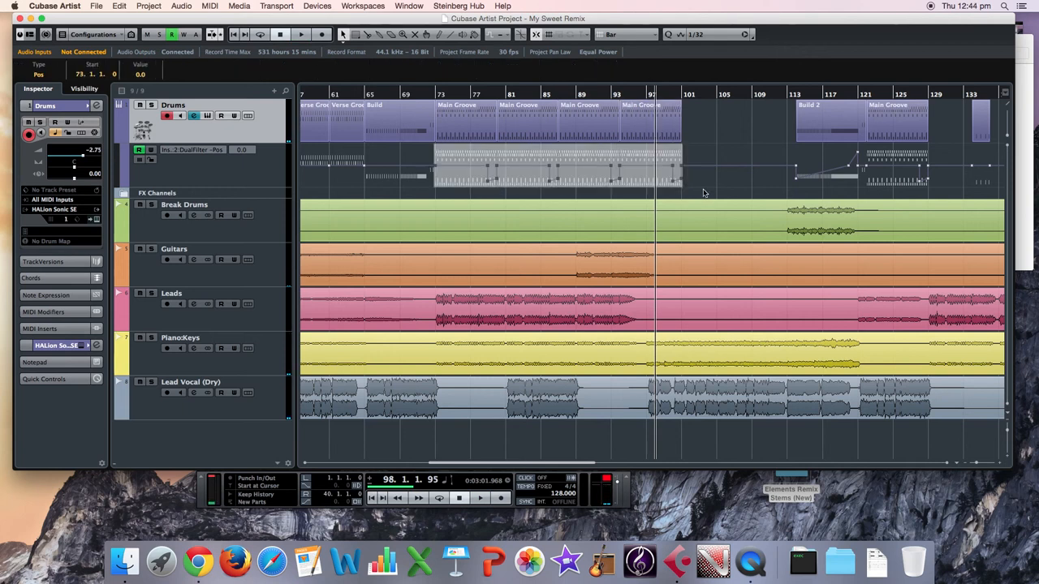
key("Delete")
Step: Play up to the vocal entry, split the last Main Groove part at bar 97 and delete the portion after it
key("space")
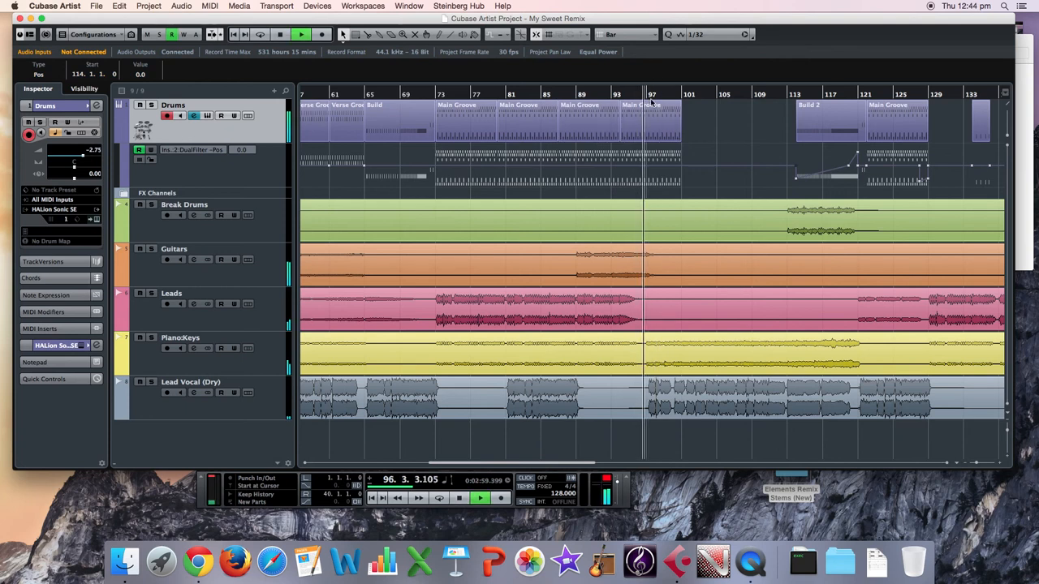
key("space")
left_click_drag(659, 98, 656, 112)
key("space")
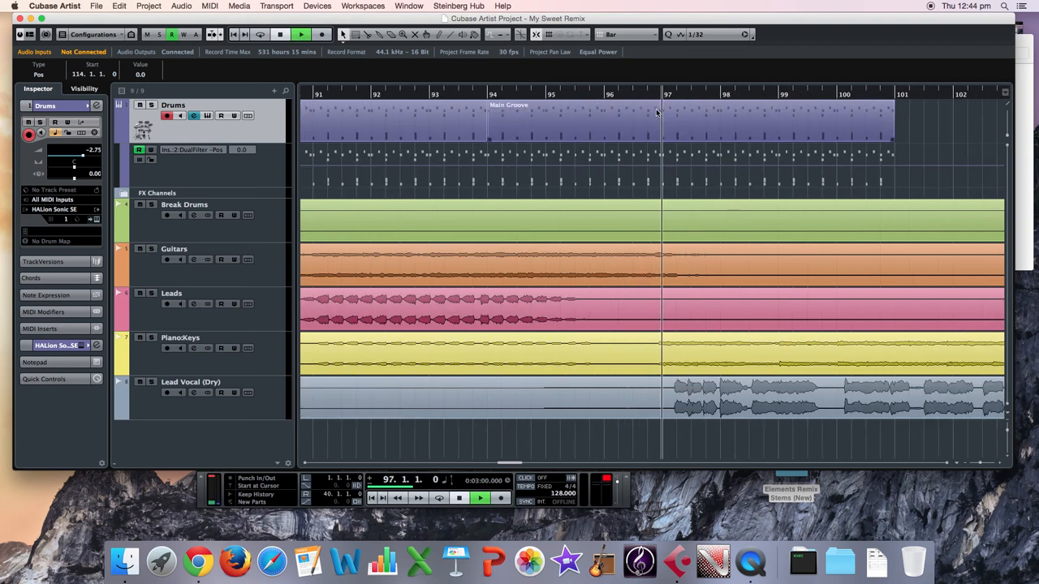
key("space")
left_click(648, 113)
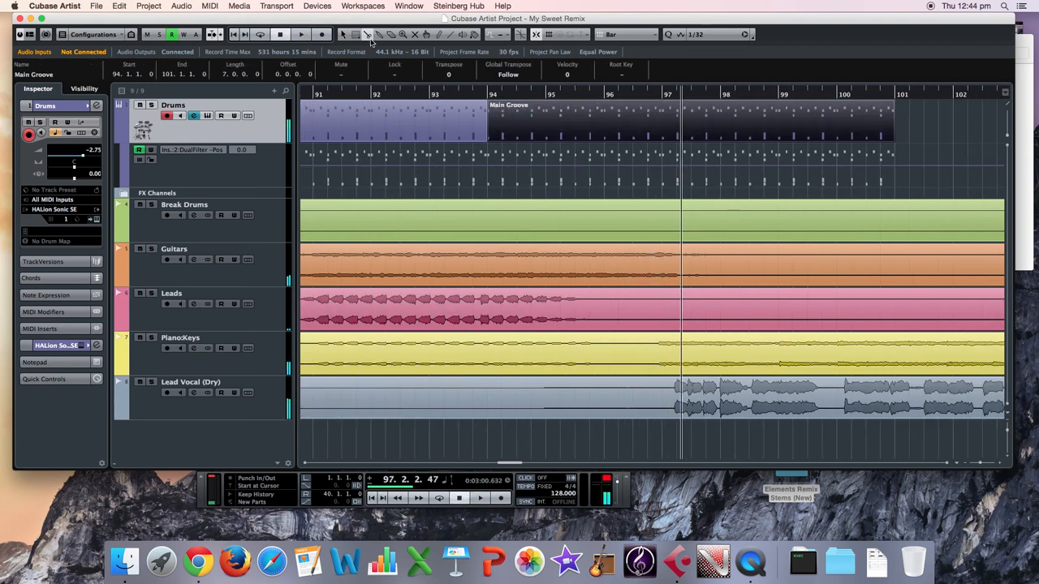
left_click(670, 126, "alt")
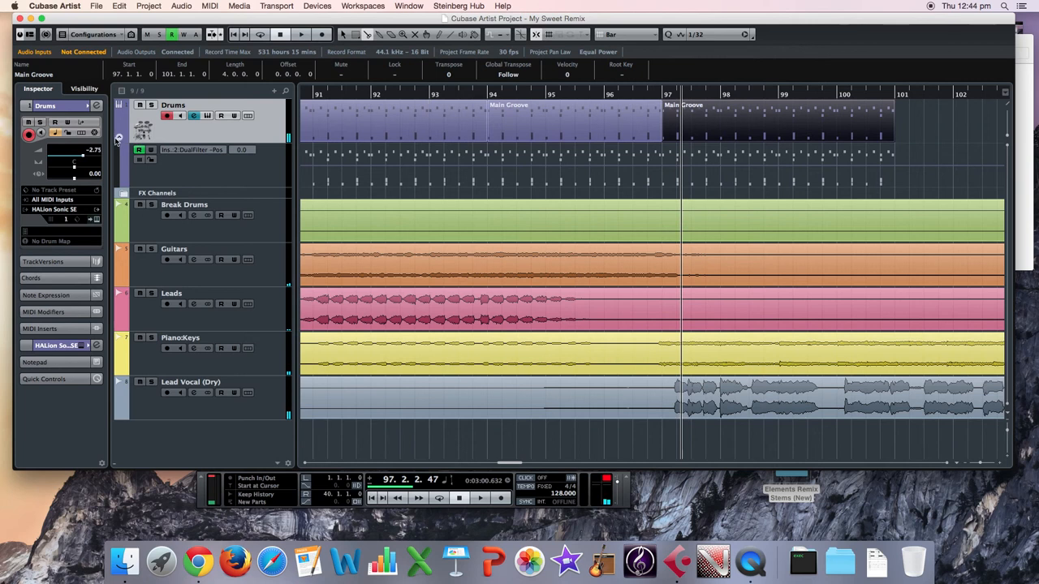
left_click(120, 139)
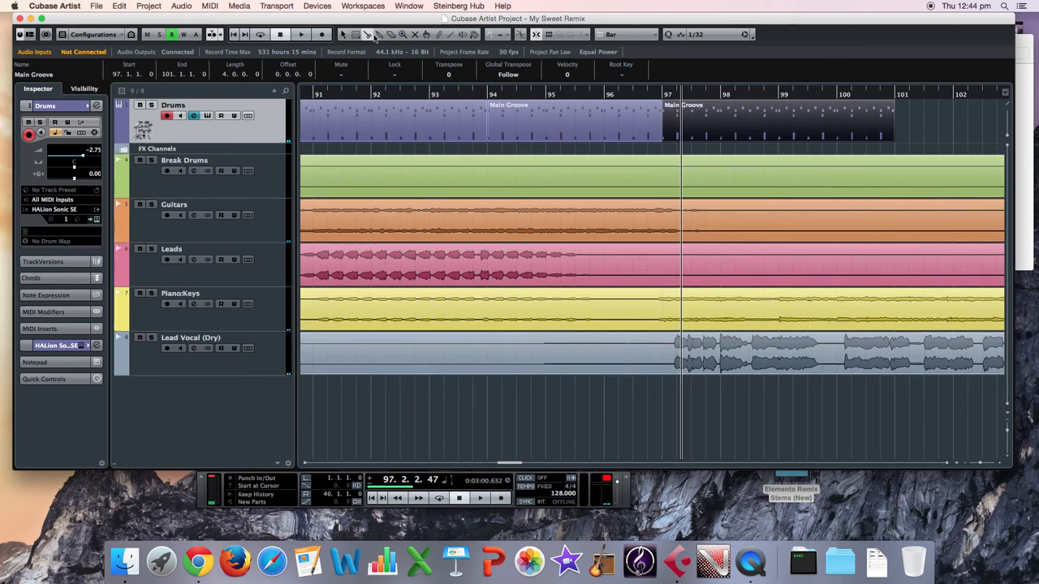
key("Delete")
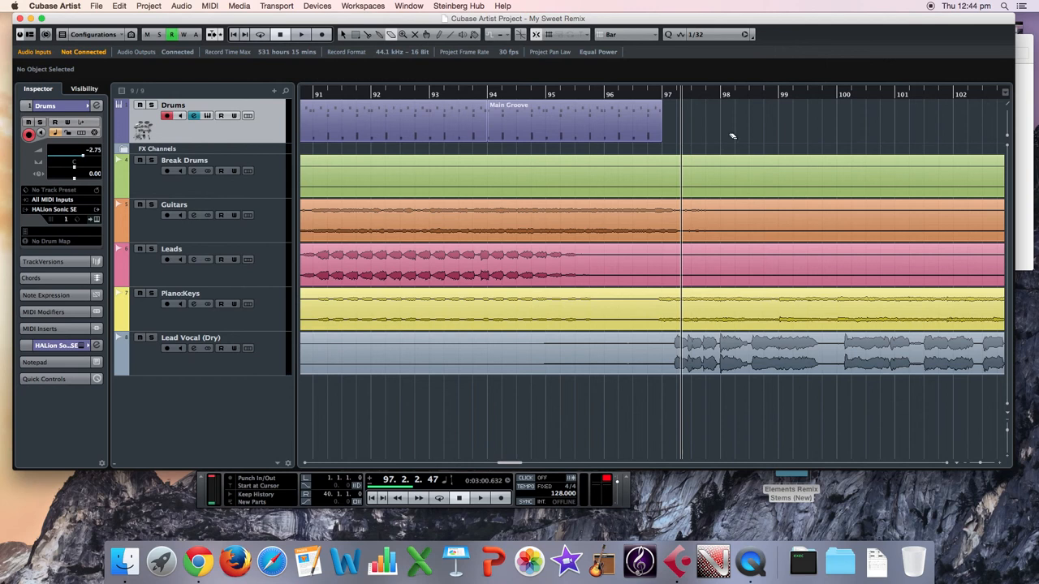
Step: Glue the repeated Verse Groove parts between bars 41 and 65 into a single part
key("shift+f")
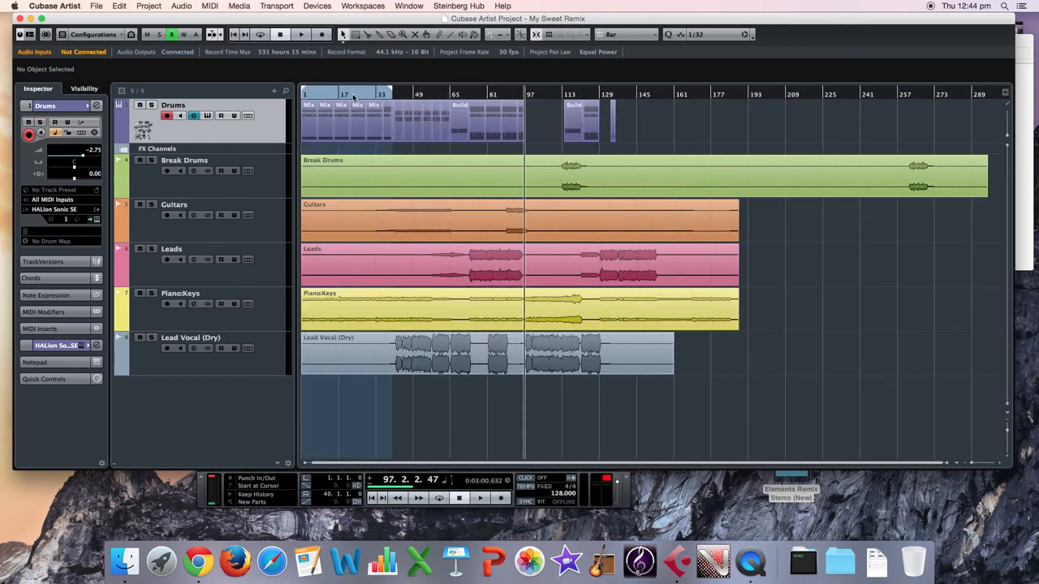
left_click(396, 97)
key("h")
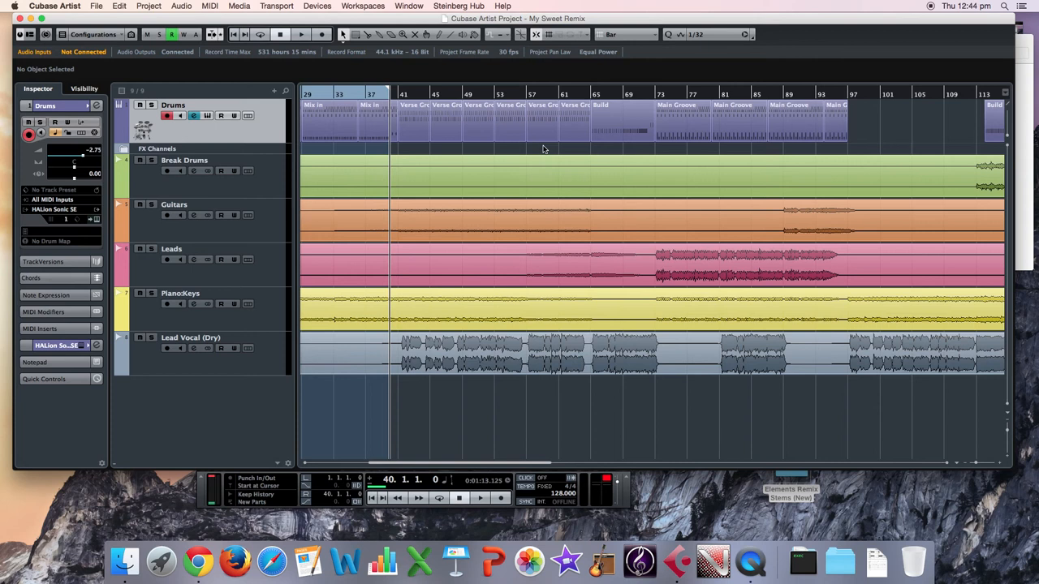
left_click_drag(422, 116, 421, 112)
left_click(419, 108)
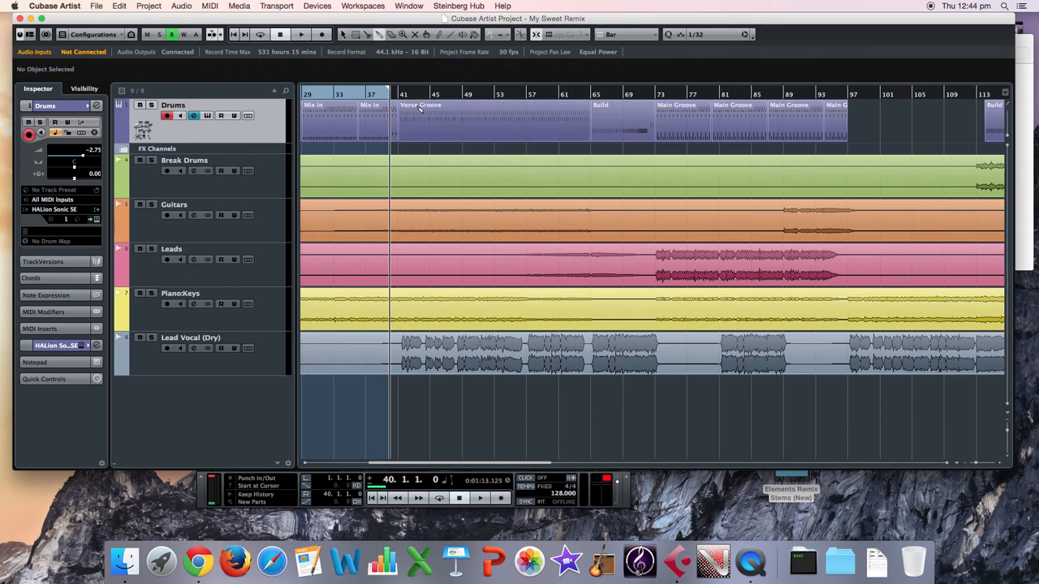
Step: Move Build 2 and the drum parts after it further out, with Build 2 starting at bar 134
left_click(455, 118)
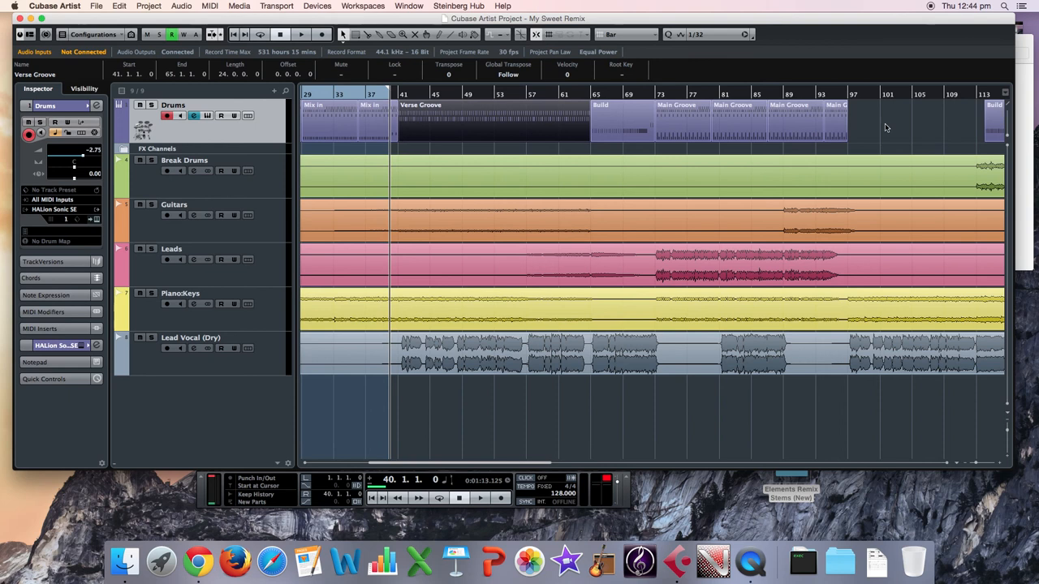
scroll(886, 127, "right", 5)
left_click_drag(799, 114, 995, 125)
scroll(658, 125, "left", 10)
Step: Copy the 24-bar Verse Groove part to bar 97, directly after the last Main Groove part
left_click(657, 125, "shift")
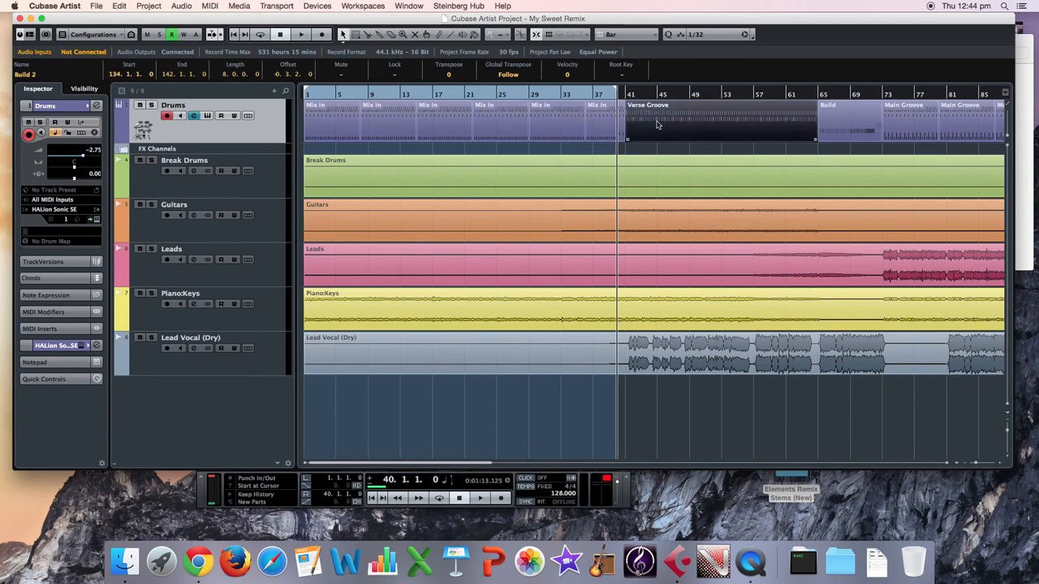
left_click_drag(980, 469, 976, 465)
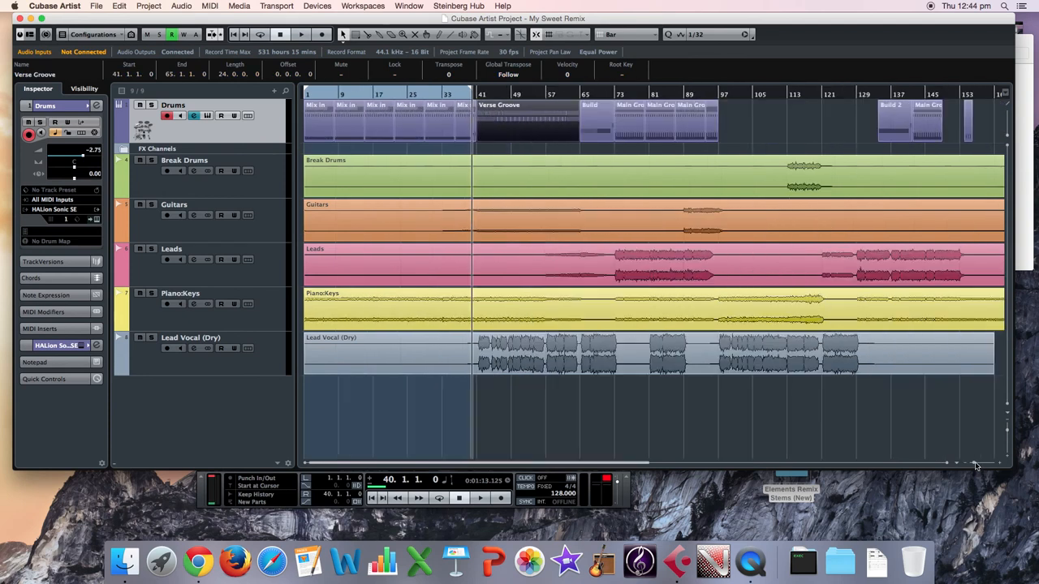
left_click_drag(495, 127, 737, 131)
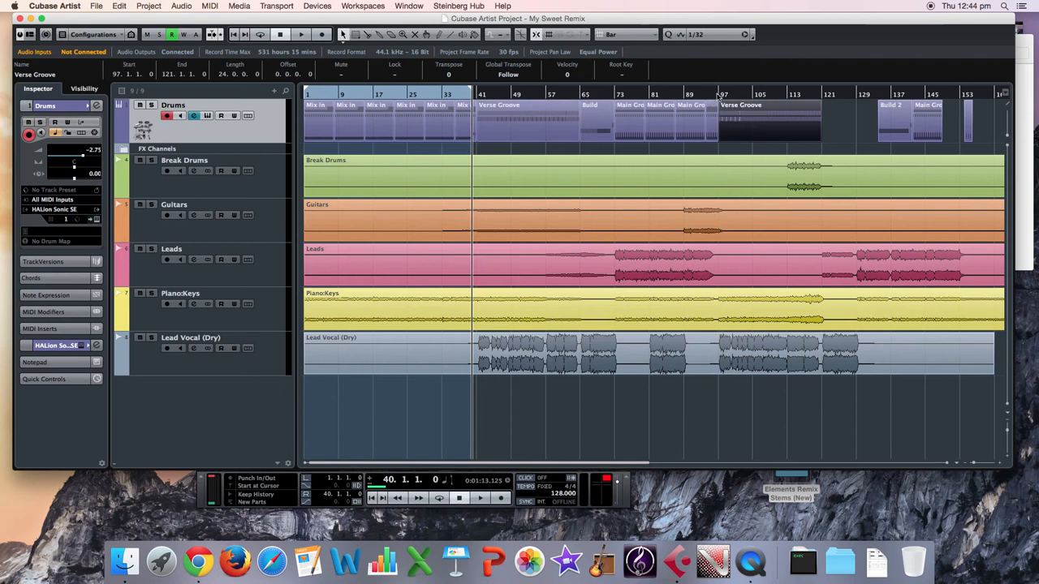
Step: Listen to the transition from Main Groove into the copied Verse Groove, starting around bar 95
key("h")
key("h")
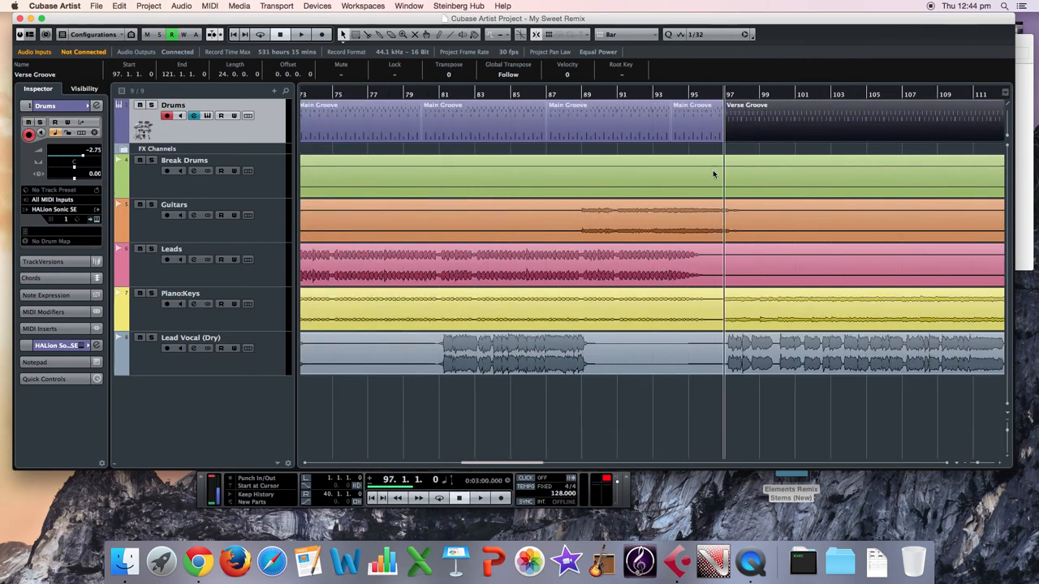
key("space")
left_click(689, 94)
key("space")
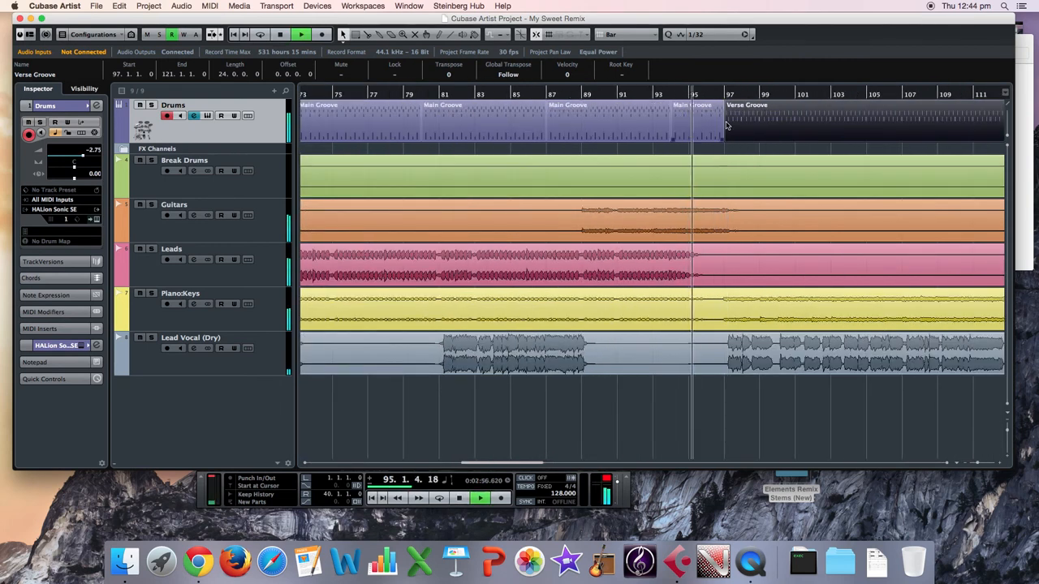
left_click(989, 469)
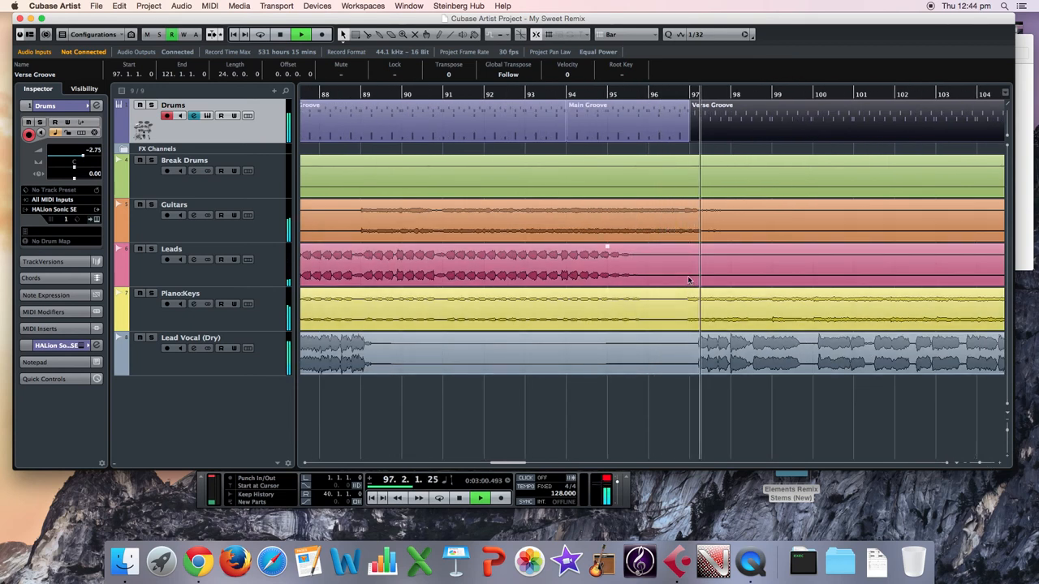
key("space")
Step: Split the last Main Groove part at bar 96 and delete its final bar
left_click(664, 136)
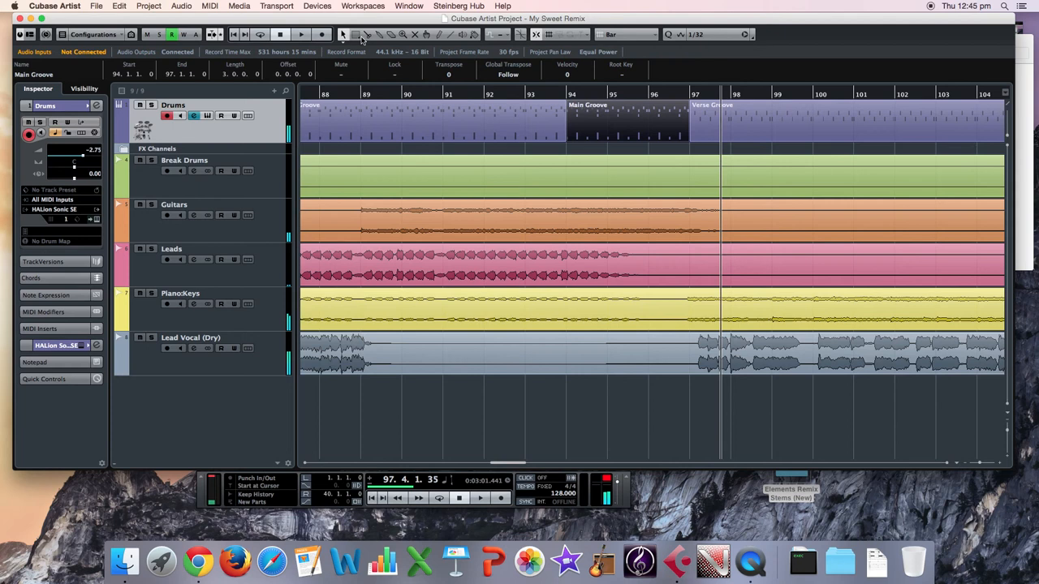
left_click(651, 123)
left_click(343, 34)
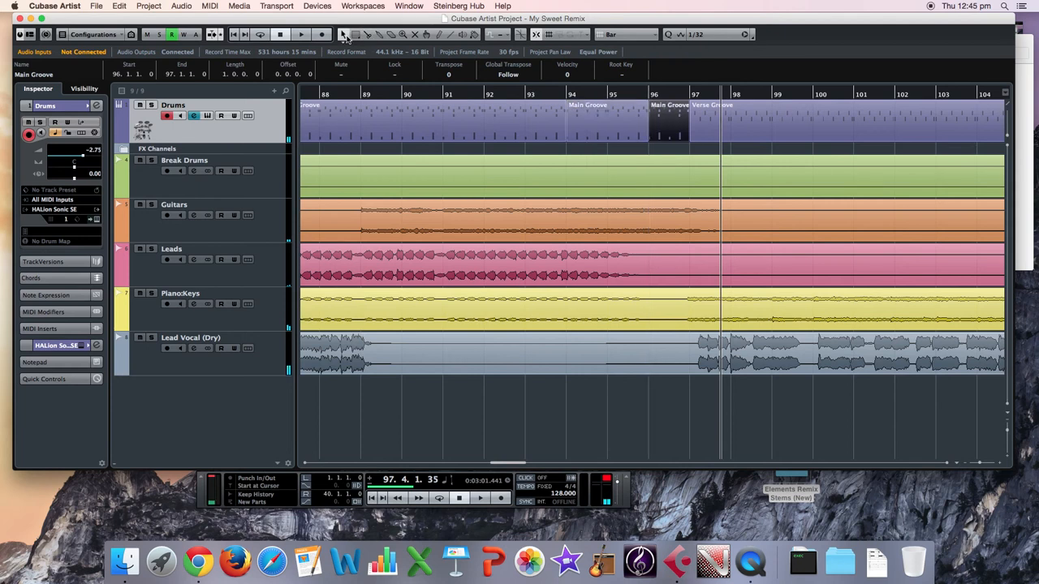
key("Delete")
key("ctrl+z")
key("Delete")
Step: Copy the one-bar Fill part from before the first Verse Groove into the gap at bar 96
left_click_drag(980, 472, 974, 469)
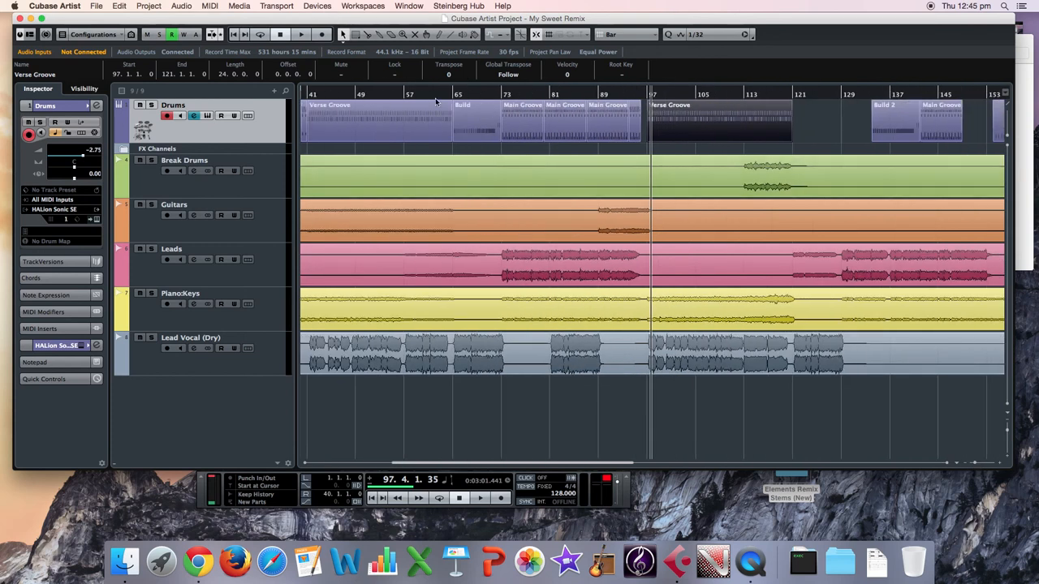
scroll(329, 116, "left", 5)
left_click(383, 118)
left_click_drag(670, 116, 719, 113)
Step: Play the Fill at bar 96 and the start of the second Verse Groove to check the transition
double_click(715, 96)
left_click(980, 465)
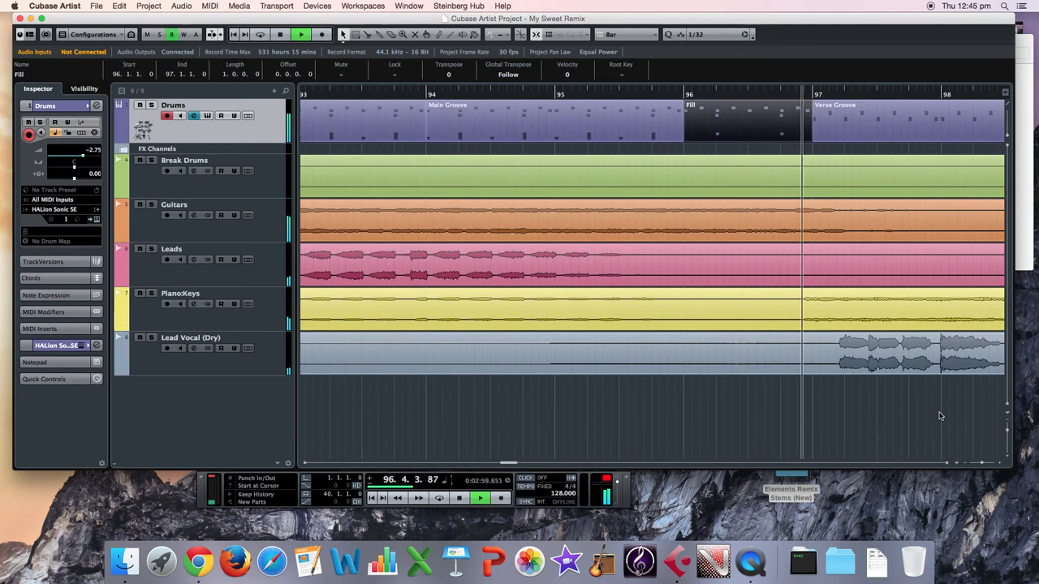
left_click(977, 465)
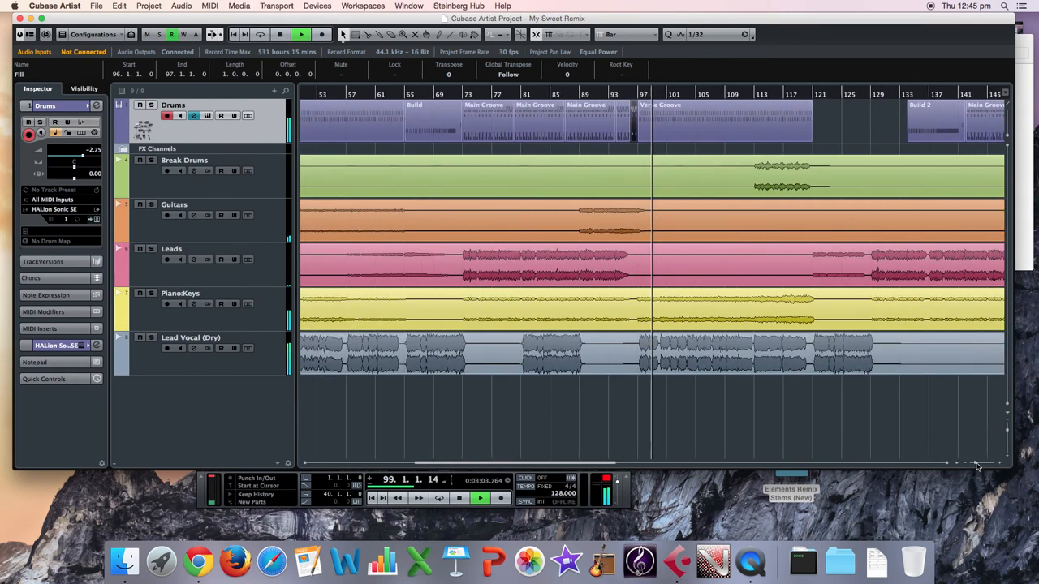
left_click(980, 465)
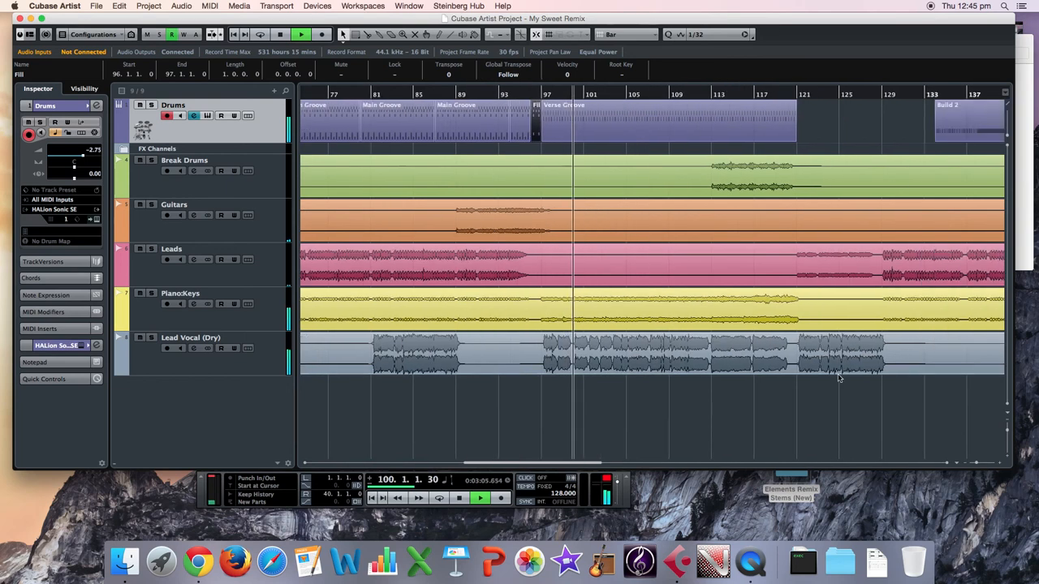
key("space")
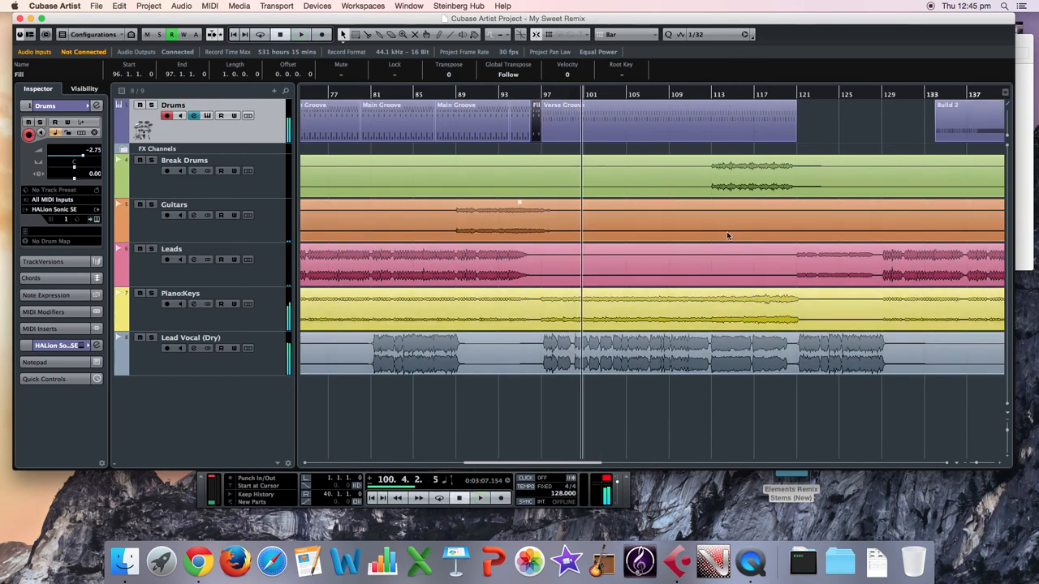
Step: Listen to the end of the second Verse Groove and move Build 2 to start at bar 121, directly after it
left_click(751, 101)
key("space")
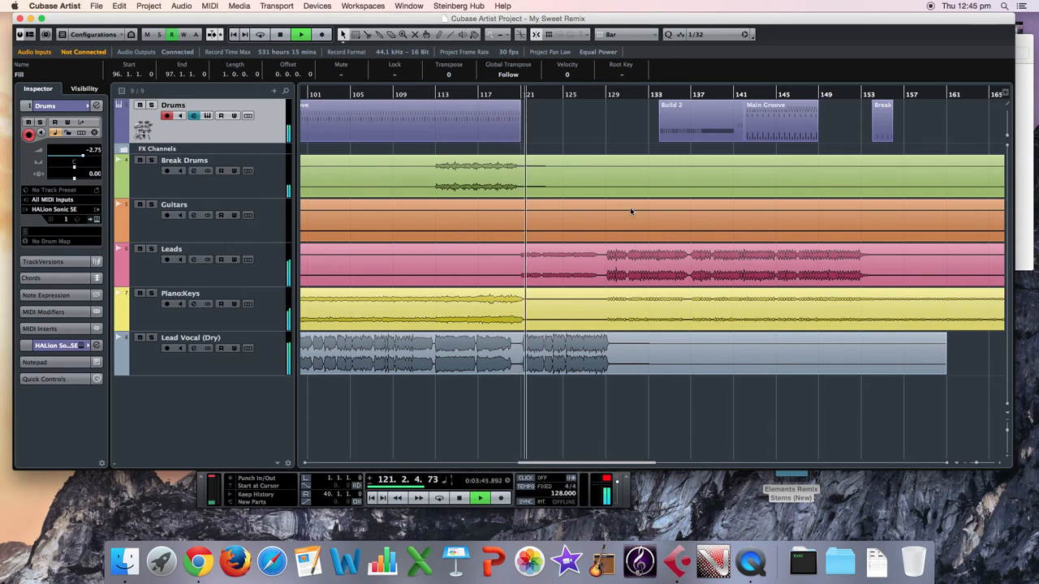
key("space")
left_click(690, 125)
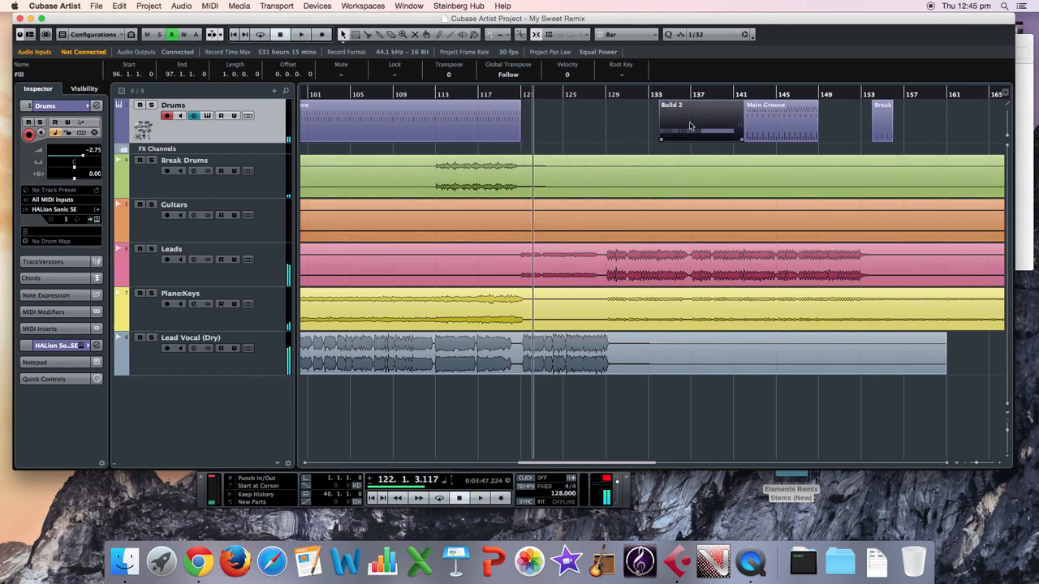
left_click_drag(607, 129, 548, 128)
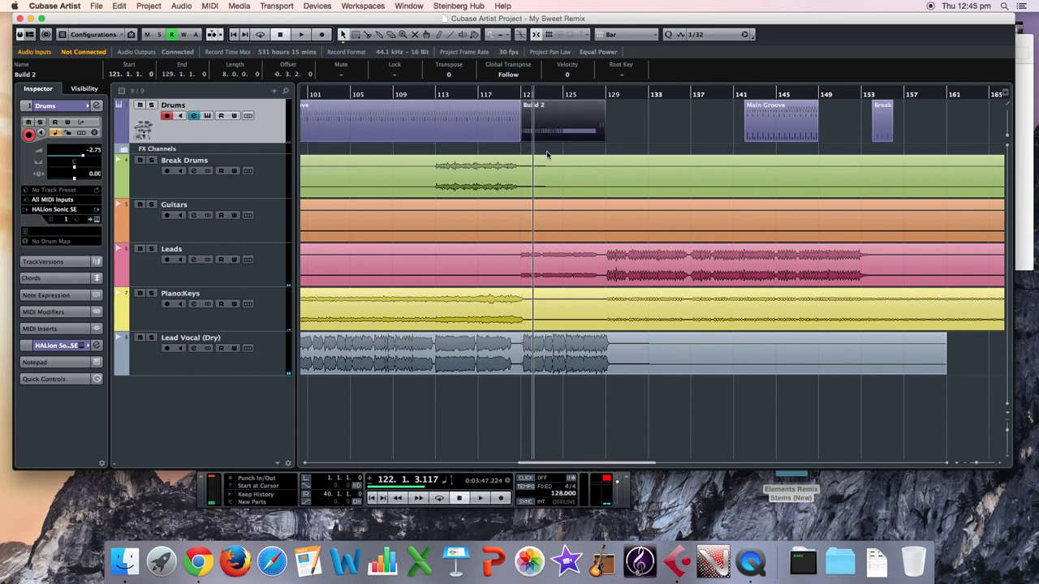
Step: Duplicate the Drums track and delete all the parts from the copied track
right_click(269, 132)
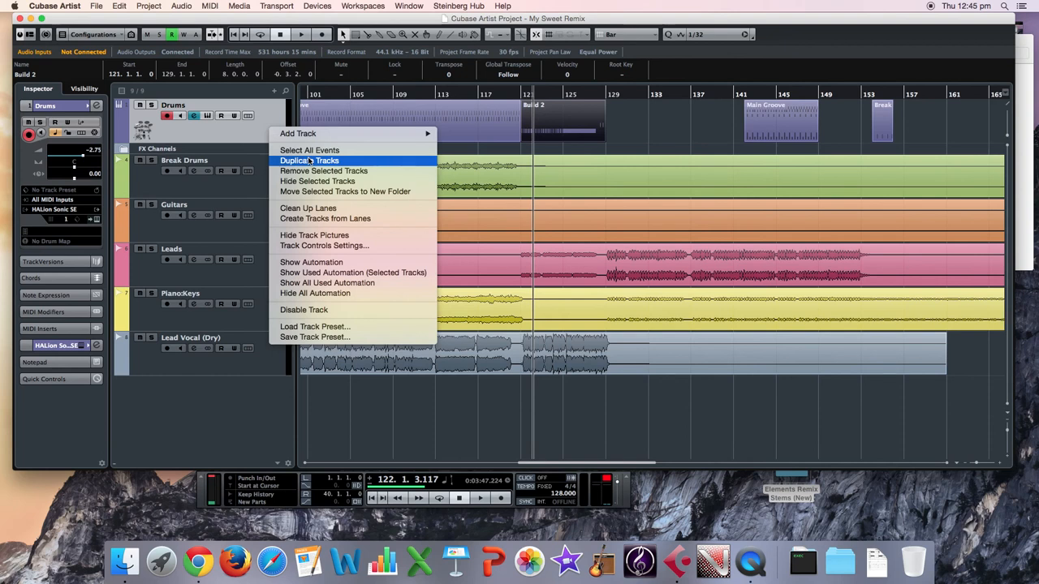
left_click(309, 161)
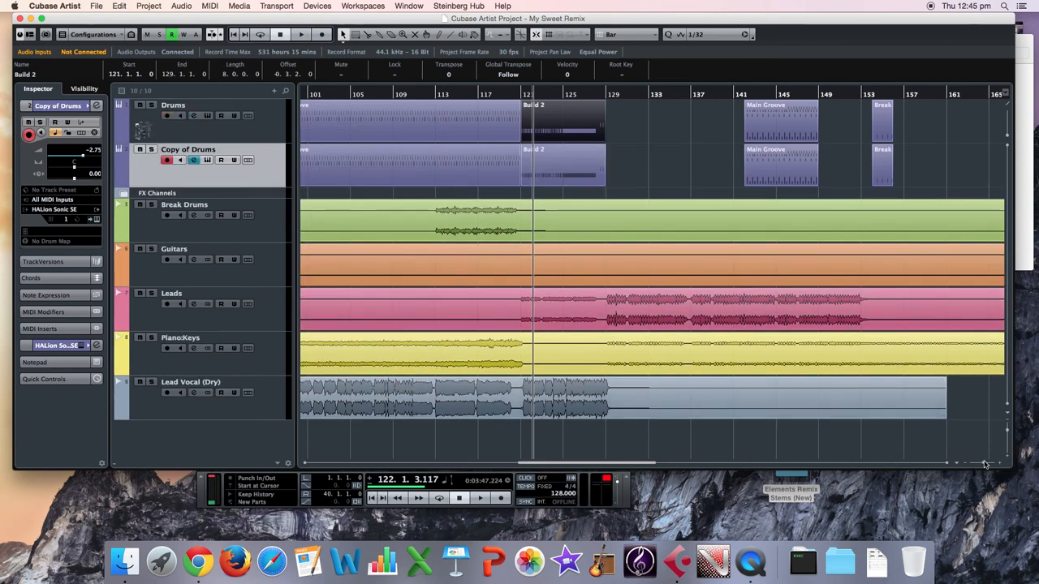
left_click_drag(984, 464, 972, 466)
left_click(609, 180)
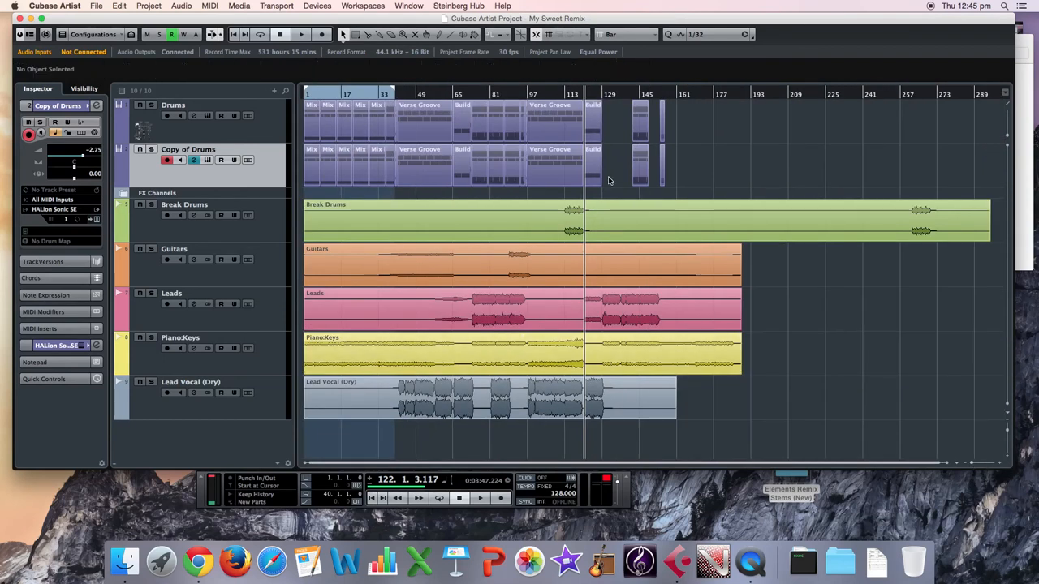
left_click_drag(416, 169, 309, 169)
key("Delete")
Step: Move the Build 2 part at bar 121 down onto the Copy of Drums track and place the cursor at bar 119
left_click_drag(592, 125, 593, 161)
left_click_drag(578, 95, 578, 190)
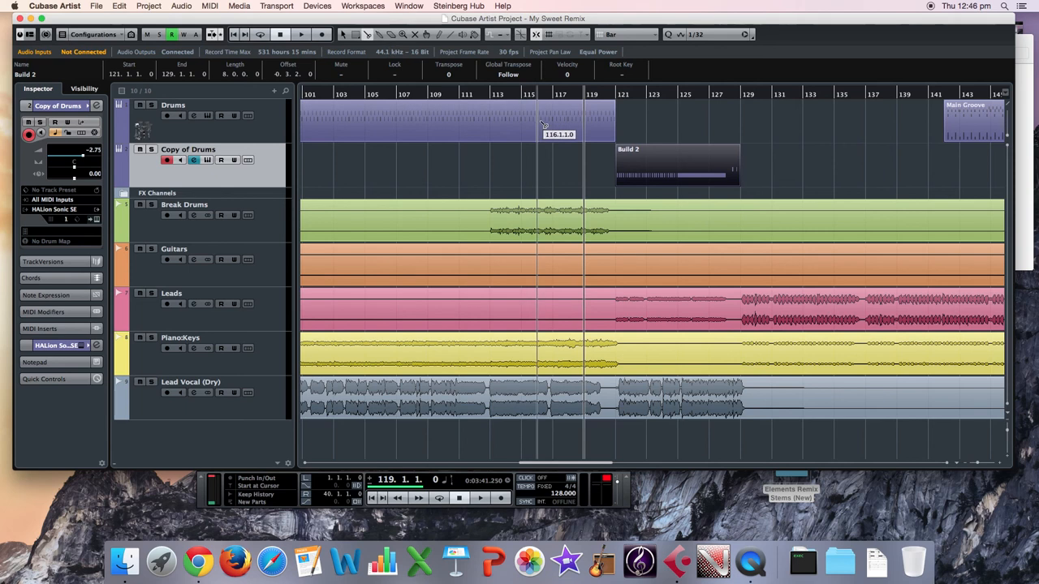
Step: Split the Verse Groove on the Drums track at bar 113 and duplicate the section from bar 113 directly after itself
left_click(490, 122)
left_click(343, 35)
left_click(525, 127)
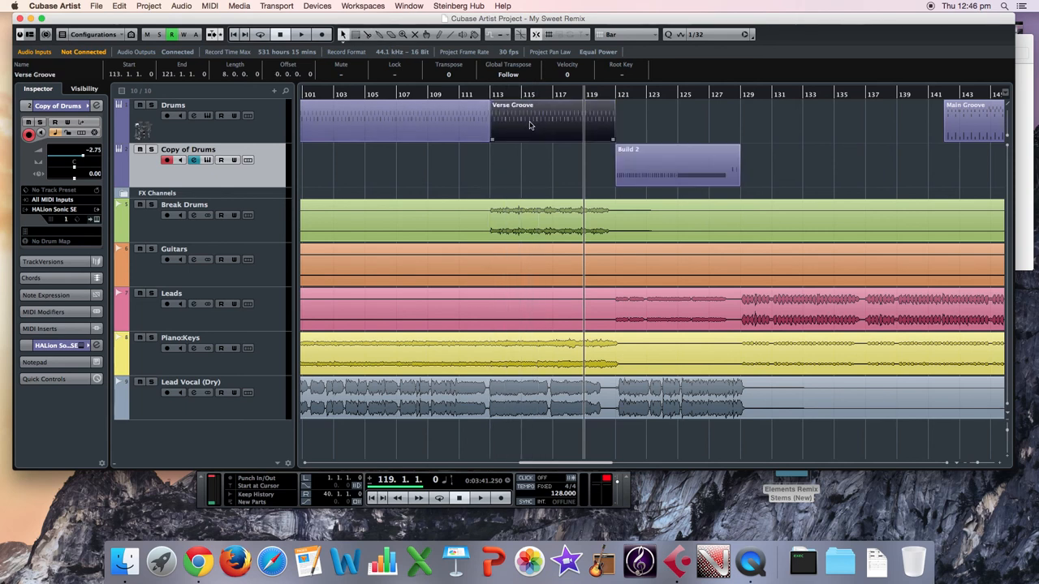
key("super+d")
Step: Split the duplicated Verse Groove at bar 128 and delete its final bar
left_click(762, 131)
left_click_drag(722, 97, 729, 134)
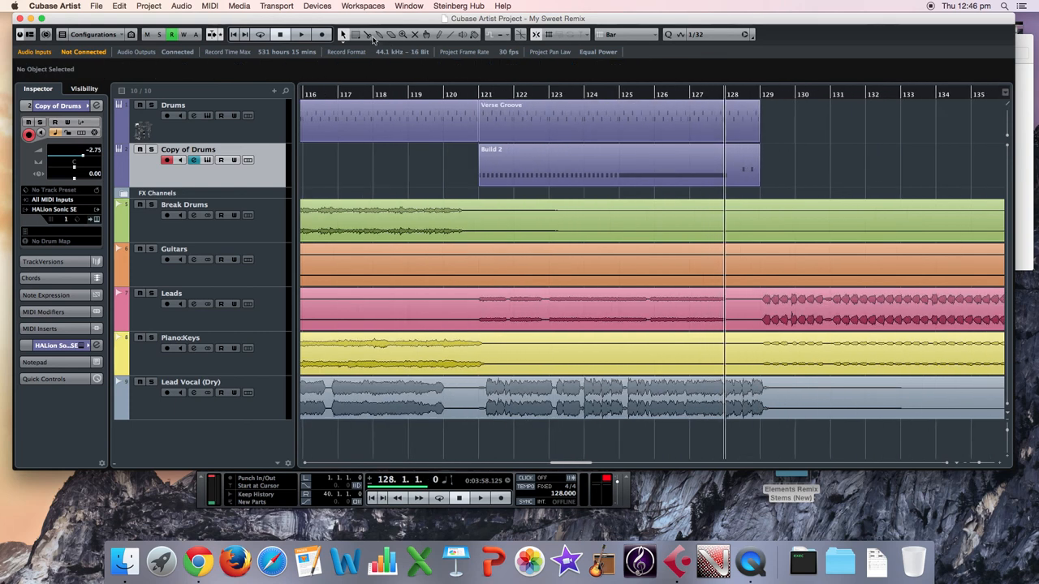
key("alt+x")
left_click(758, 128)
key("Delete")
Step: Play the layered section from bar 121 and set the DualFilter position automation point at bar 128 on Copy of Drums to 48.8
left_click(477, 95)
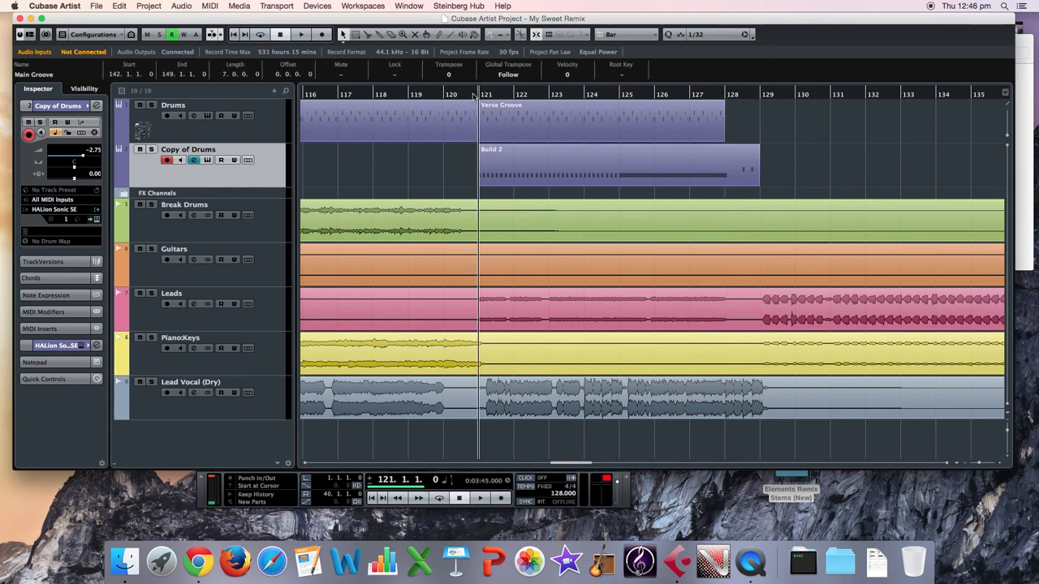
key("space")
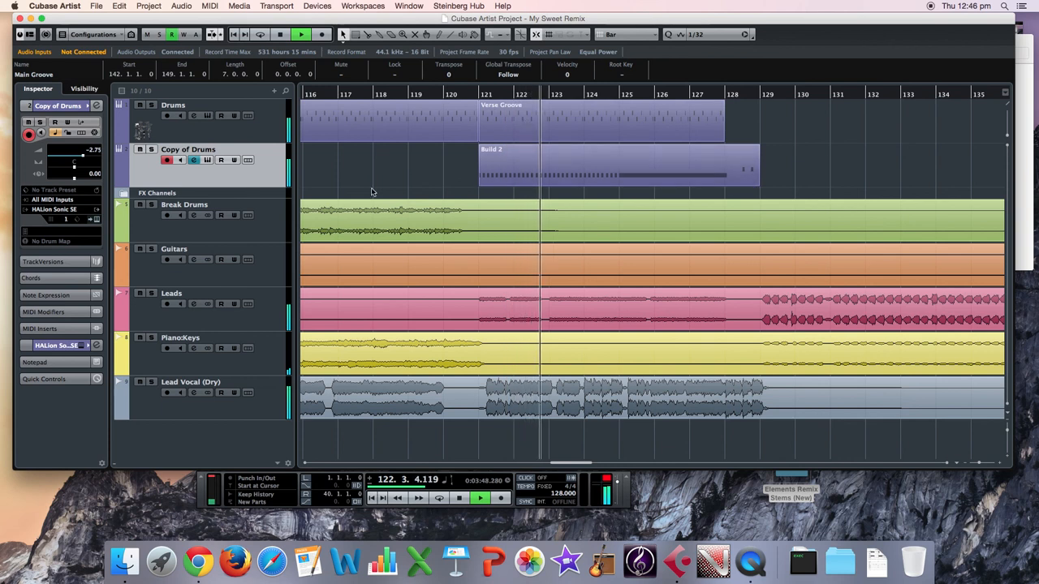
left_click(118, 184)
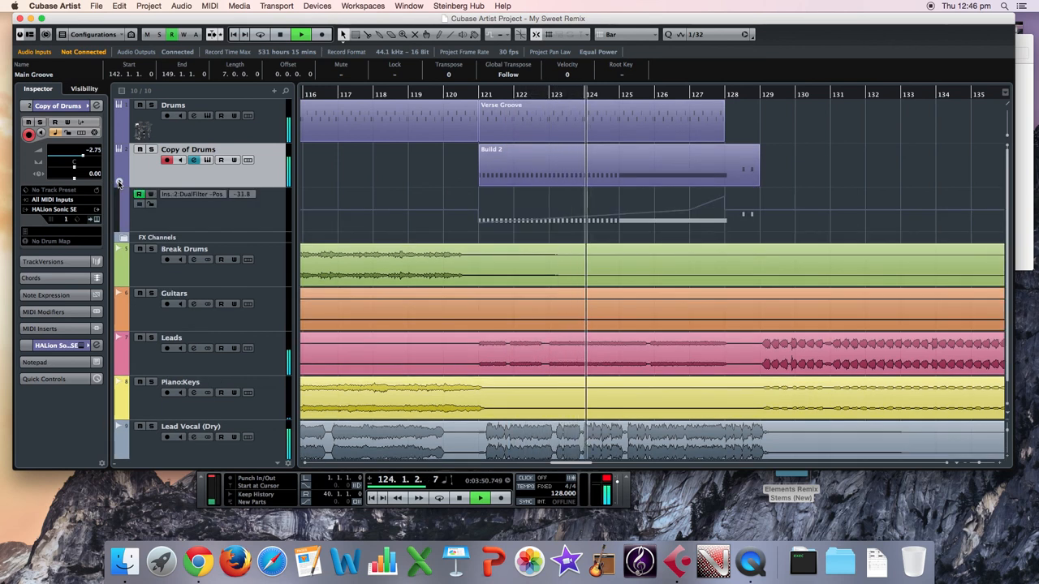
left_click(478, 224)
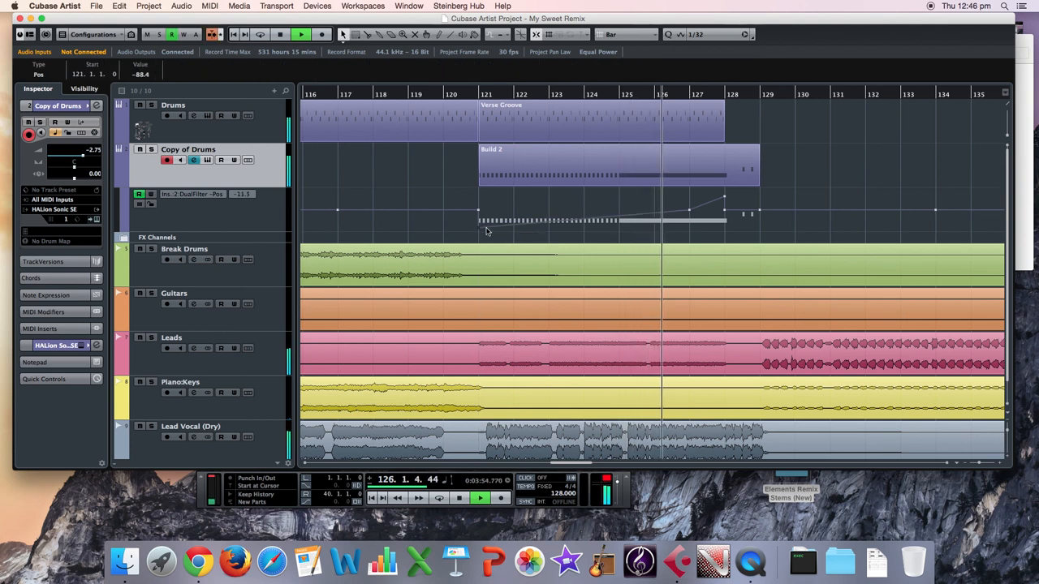
left_click_drag(724, 197, 726, 204)
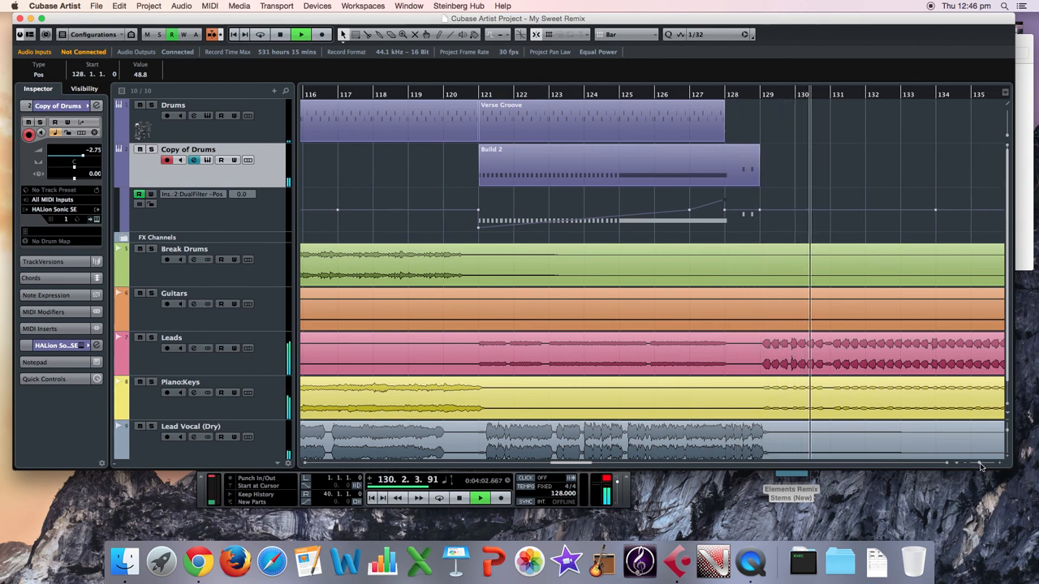
Step: Move the Main Groove part to bar 129 on the Drums track and duplicate it twice in a row
left_click_drag(974, 469, 945, 466)
key("space")
left_click(641, 97)
left_click_drag(723, 130, 659, 134)
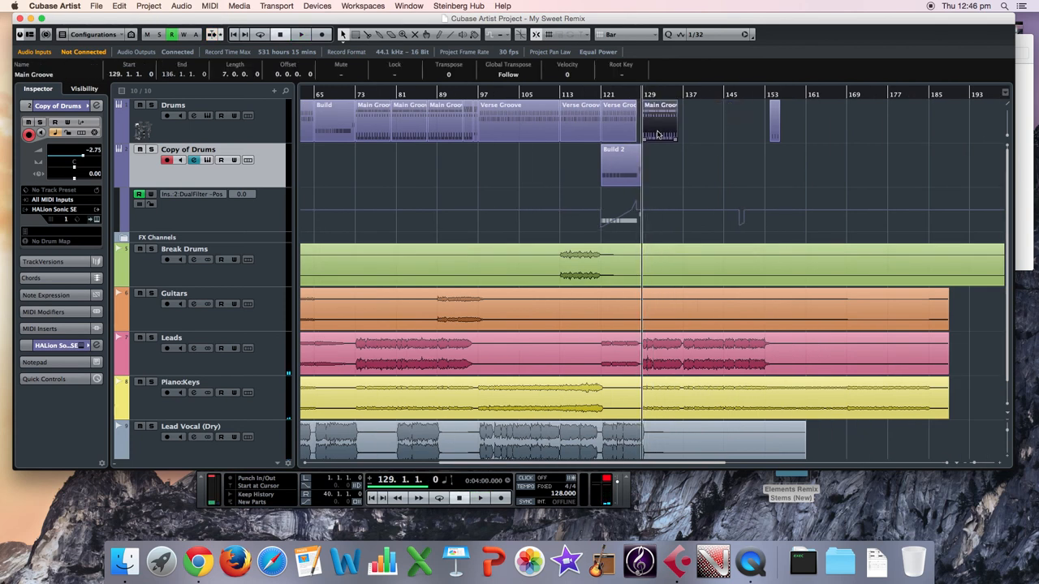
key("Up")
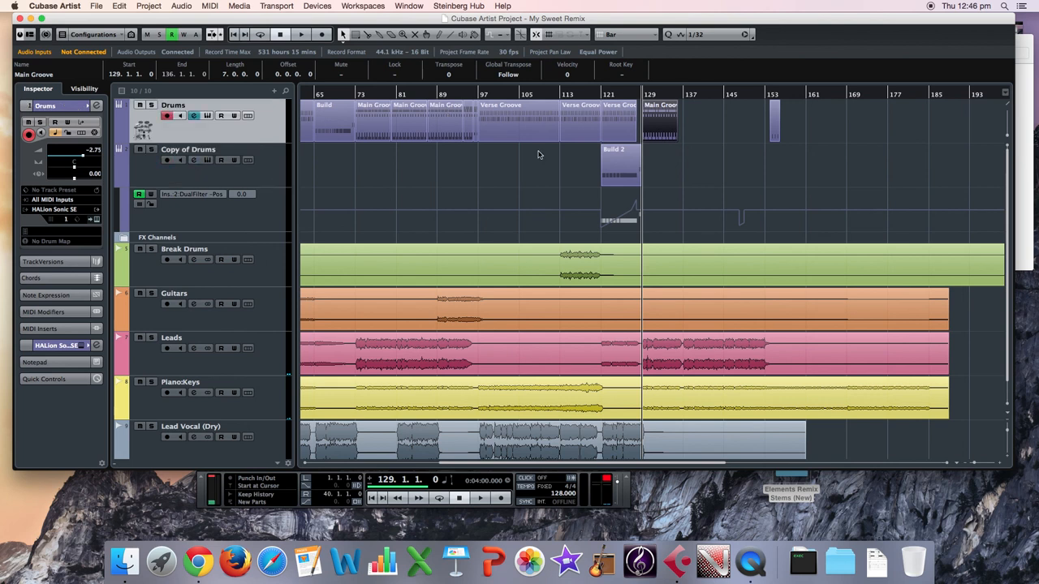
key("super+d")
key("super+d")
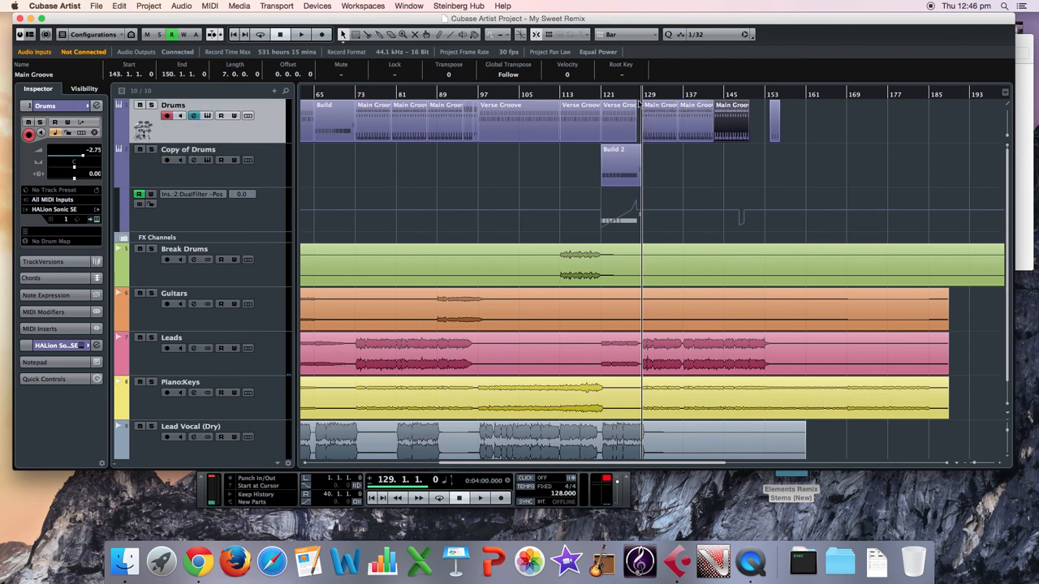
Step: Play the repeated Main Groove from bar 129 and review the full arrangement across all tracks
key("space")
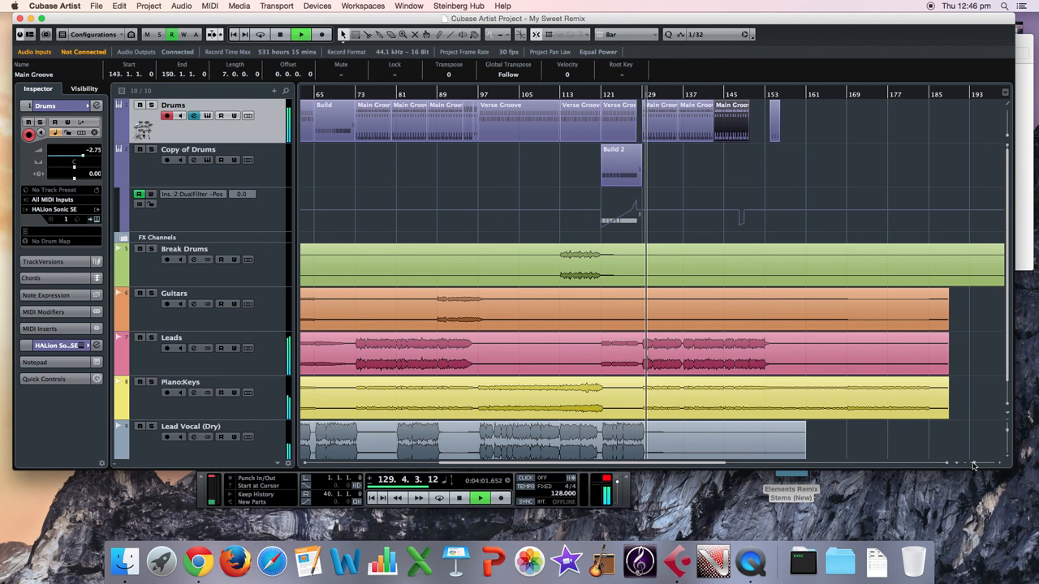
left_click_drag(979, 465, 972, 465)
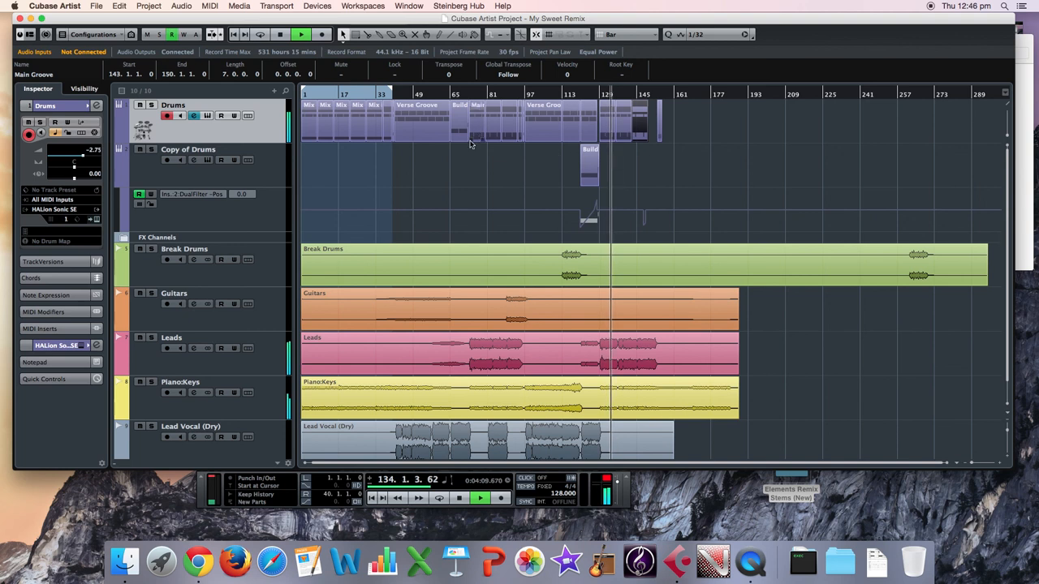
left_click_drag(1007, 428, 1007, 412)
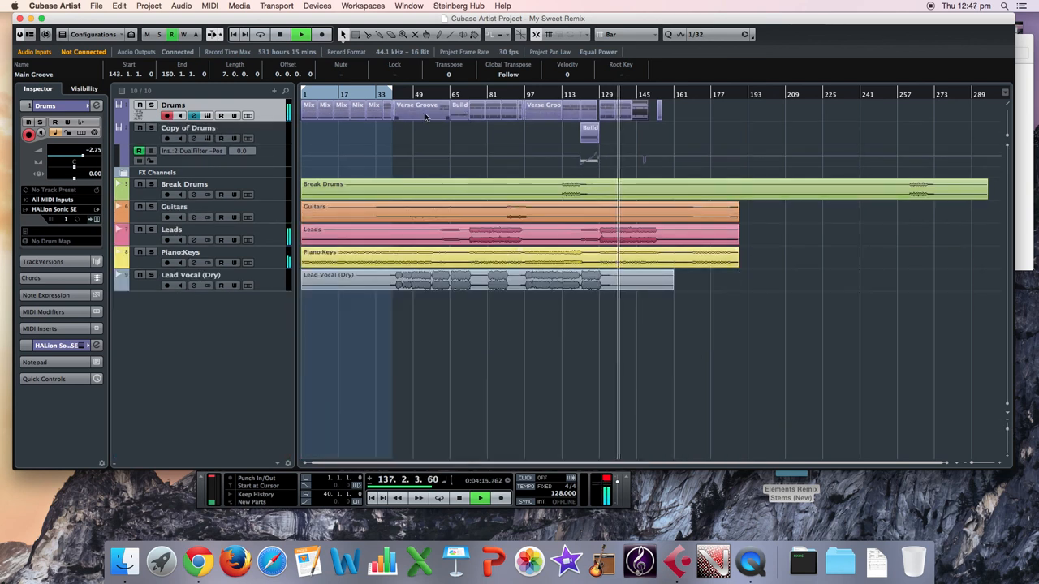
key("space")
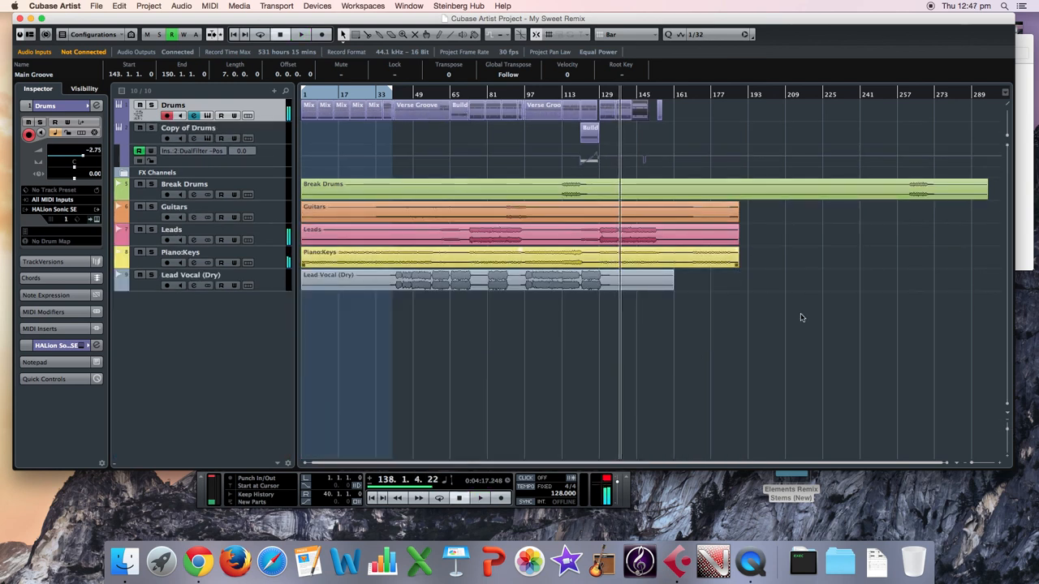
Step: Glue all the Mix in parts at the start of the Drums track into a single part
left_click(1007, 435)
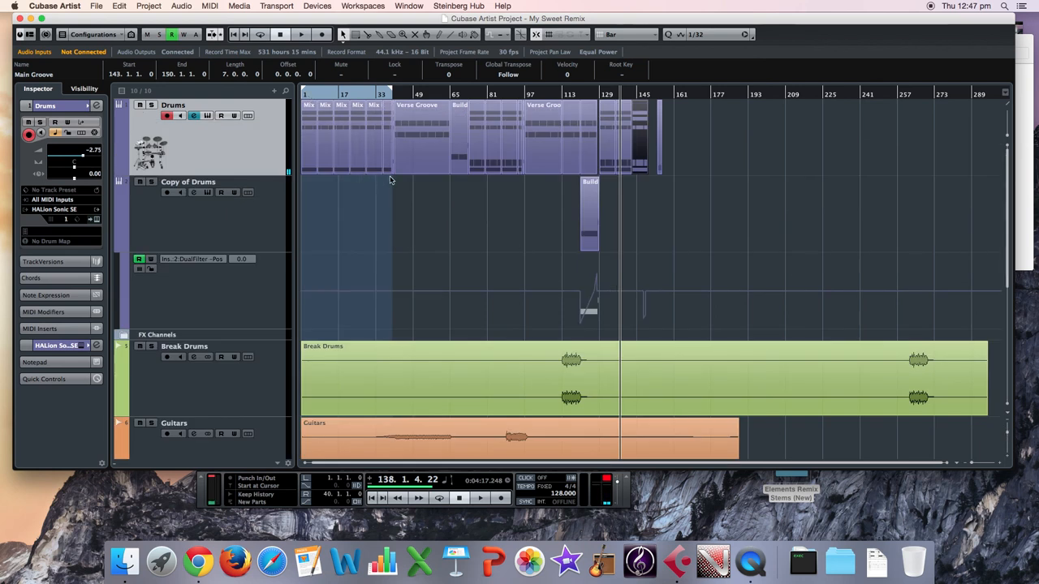
left_click_drag(392, 180, 302, 130)
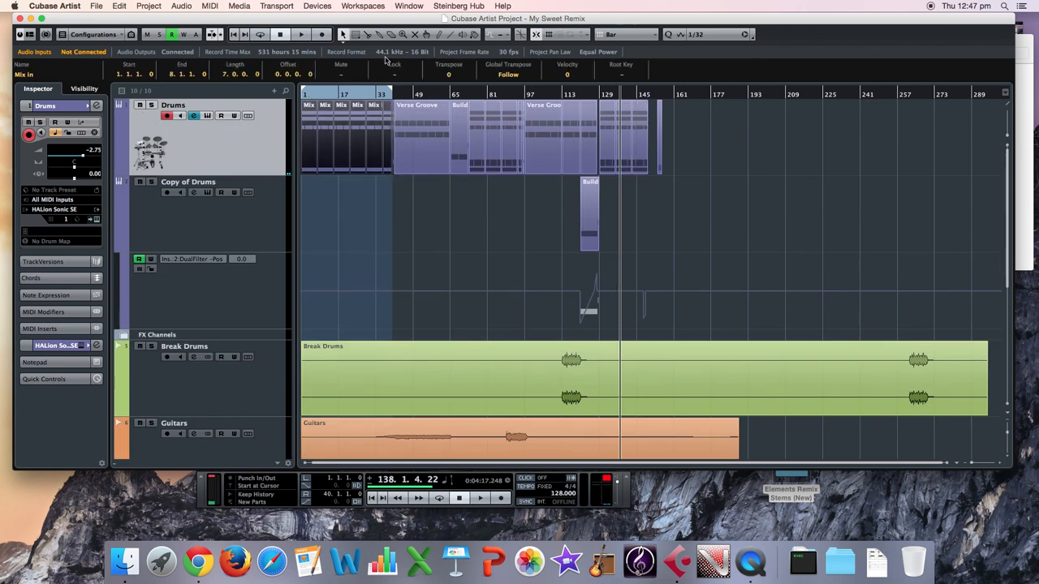
left_click(378, 36)
left_click(311, 127)
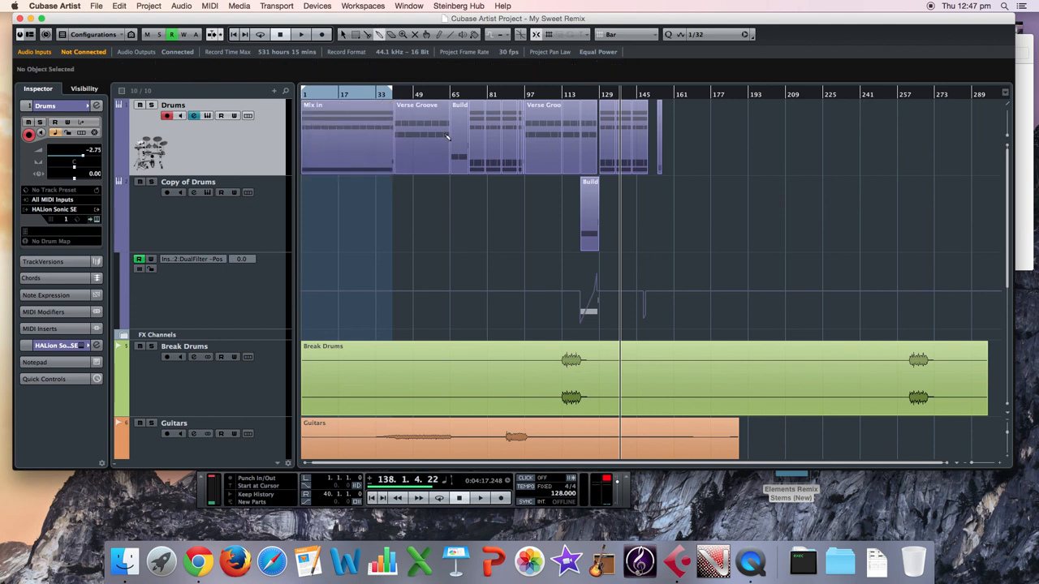
Step: Glue the Main Groove parts and the fill between the Build and bar 97 into one part
left_click_drag(469, 96, 471, 165)
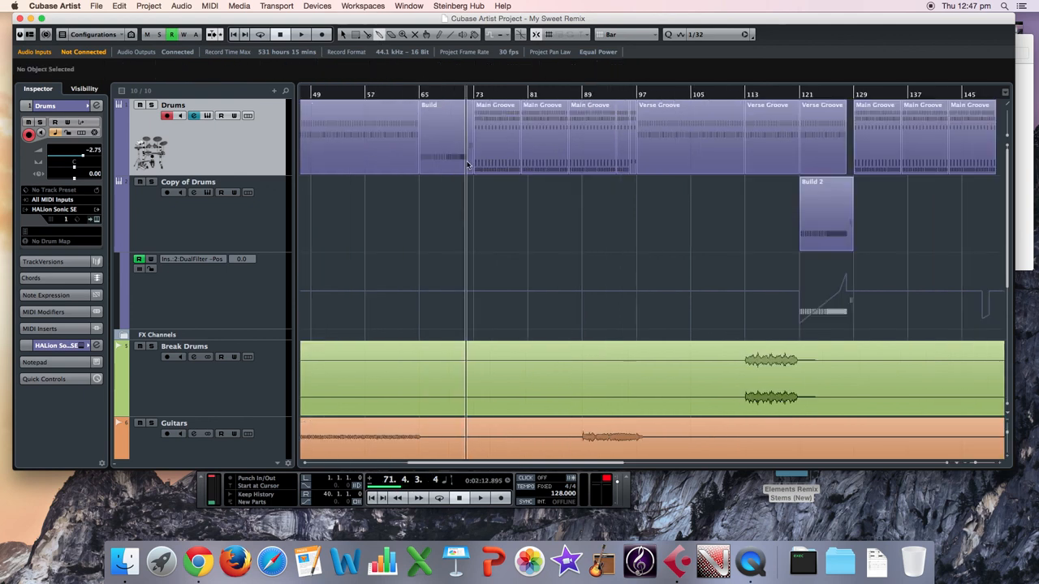
left_click_drag(609, 157, 500, 123)
left_click(501, 124)
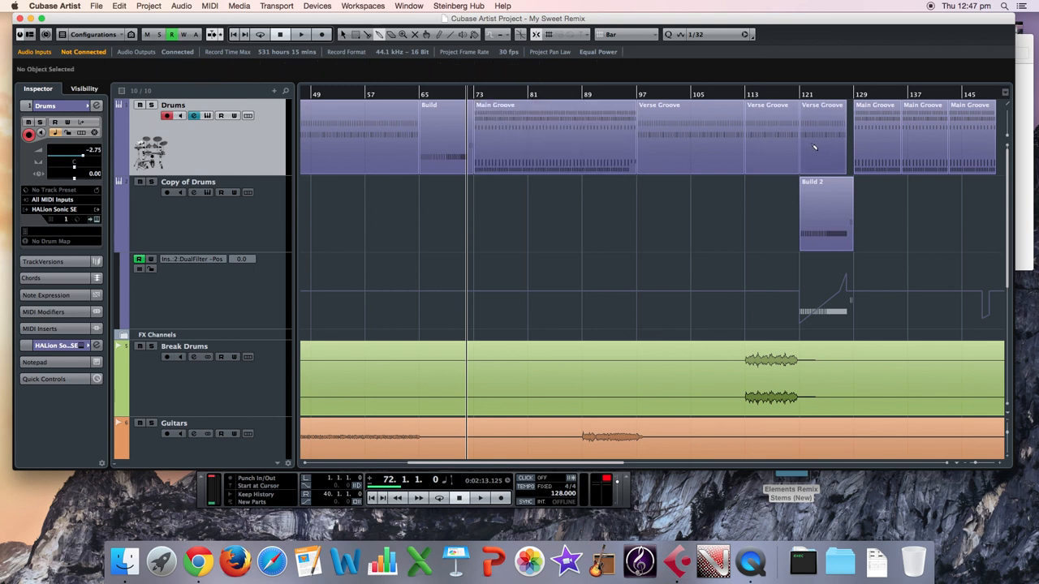
Step: Glue the Verse Groove parts from bar 97 into one part and the Main Groove parts from bar 129 into another
left_click_drag(851, 134, 699, 143)
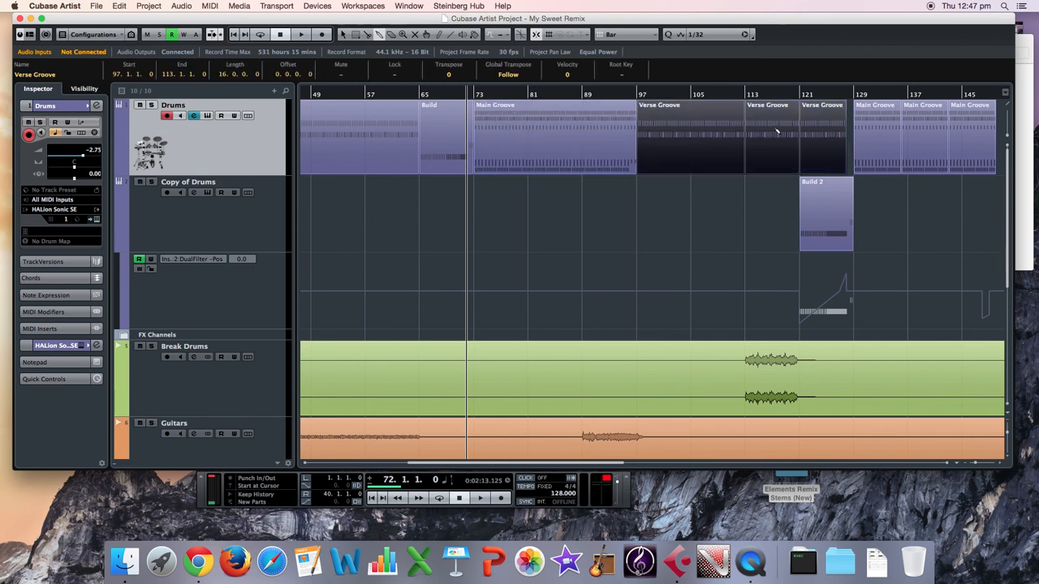
left_click(777, 131)
left_click_drag(1001, 120, 893, 130)
left_click(889, 132)
Step: Return the cursor to the start of the project and switch back to the Object Selection tool
key("g")
key("g")
key("g")
key("g")
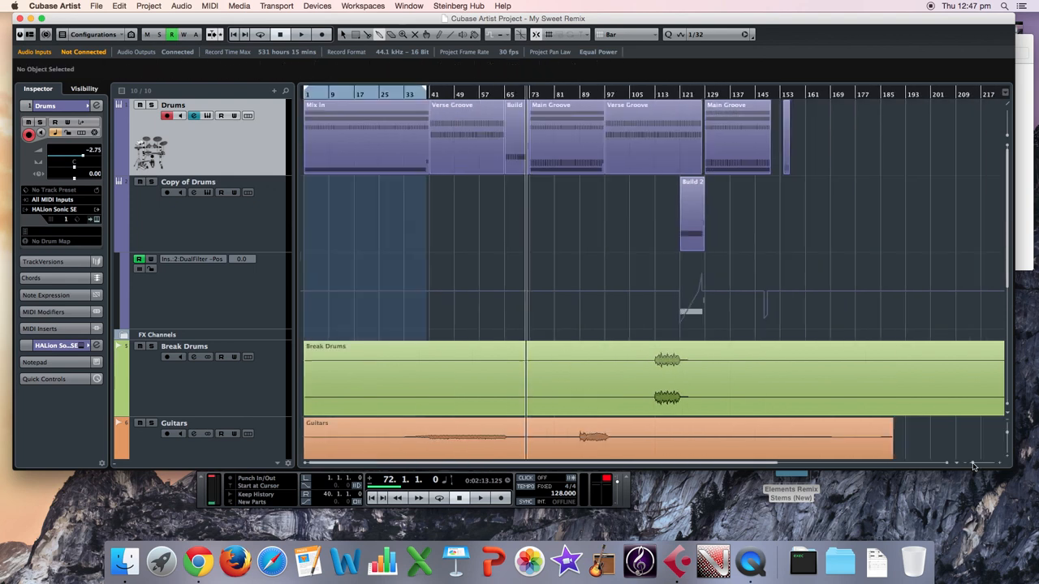
key("Home")
left_click(343, 37)
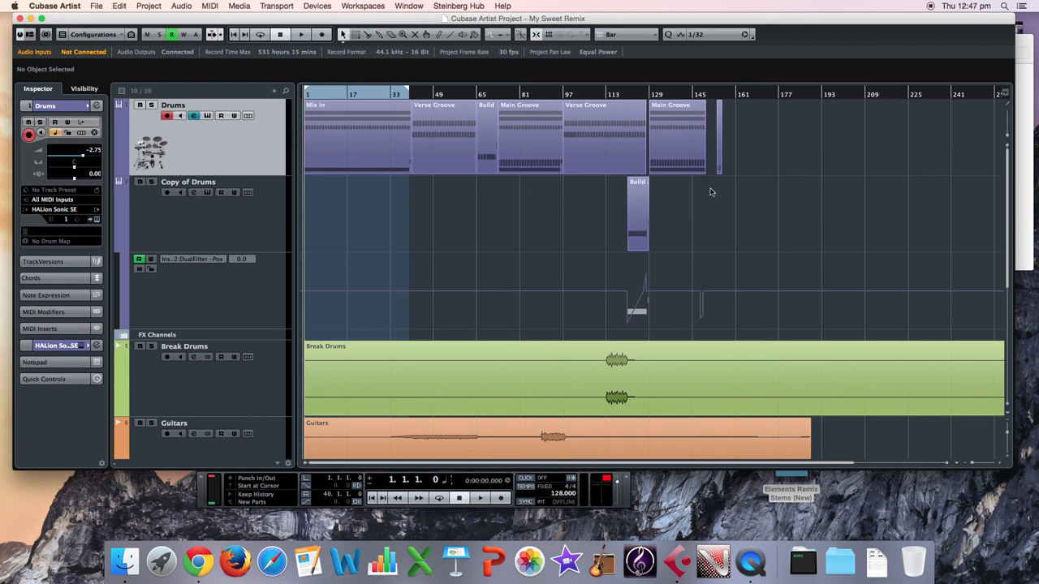